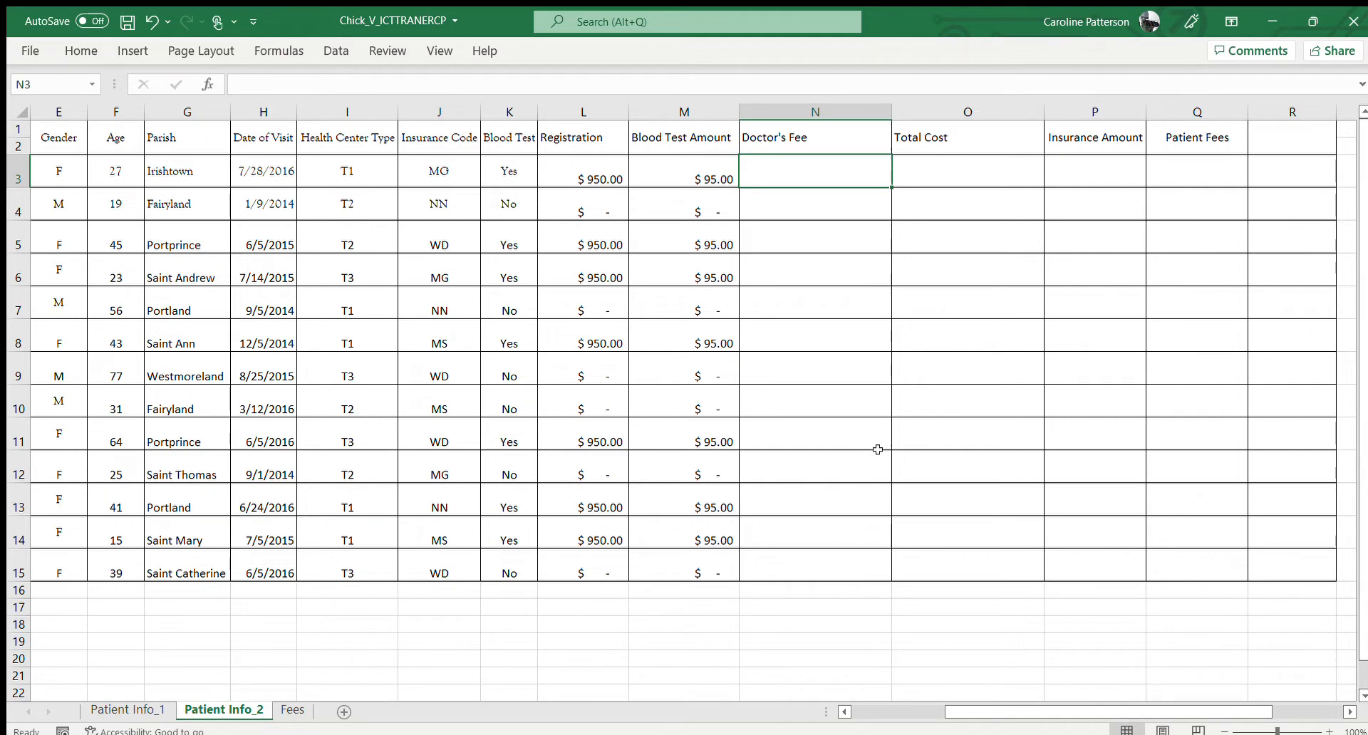
Check the Fees sheet, and begin a VLOOKUP formula in Doctor's Fee cell N3 of Patient Info_2 with I3 as the lookup value
left_click(289, 710)
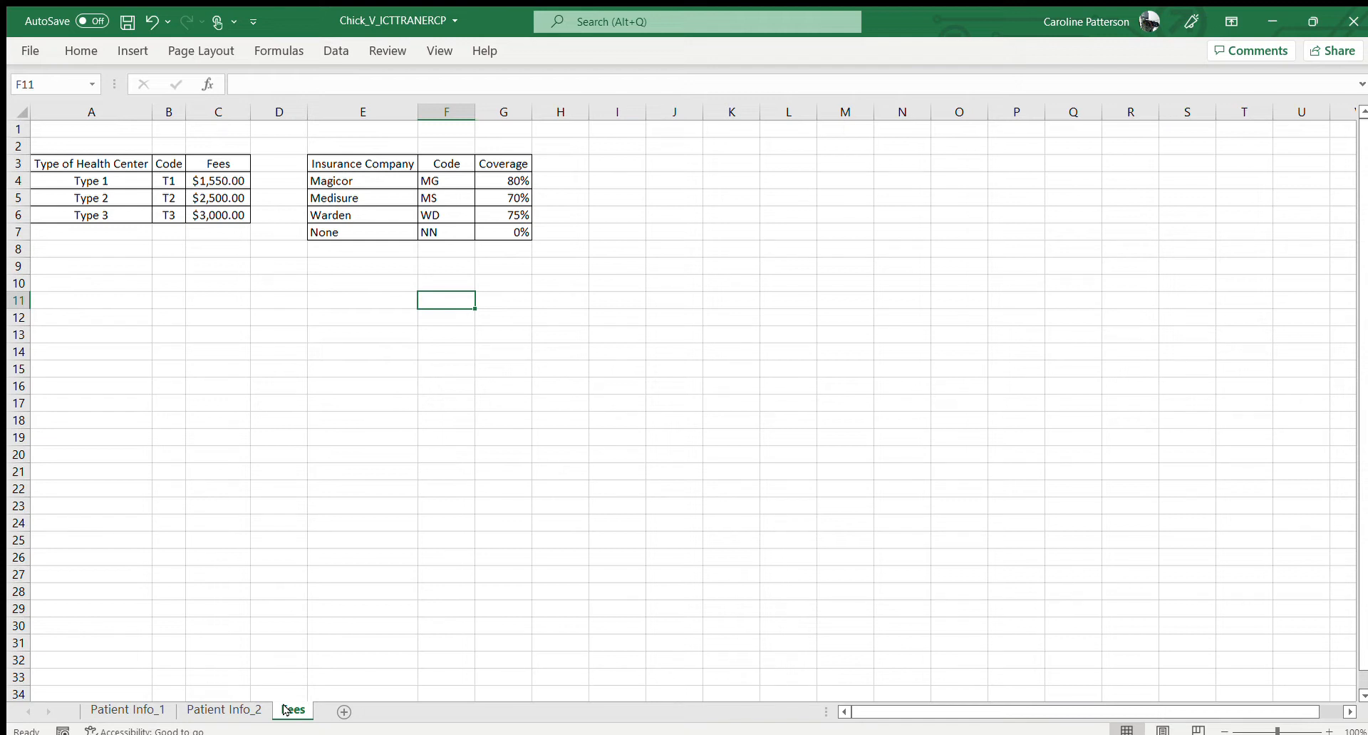
left_click(242, 709)
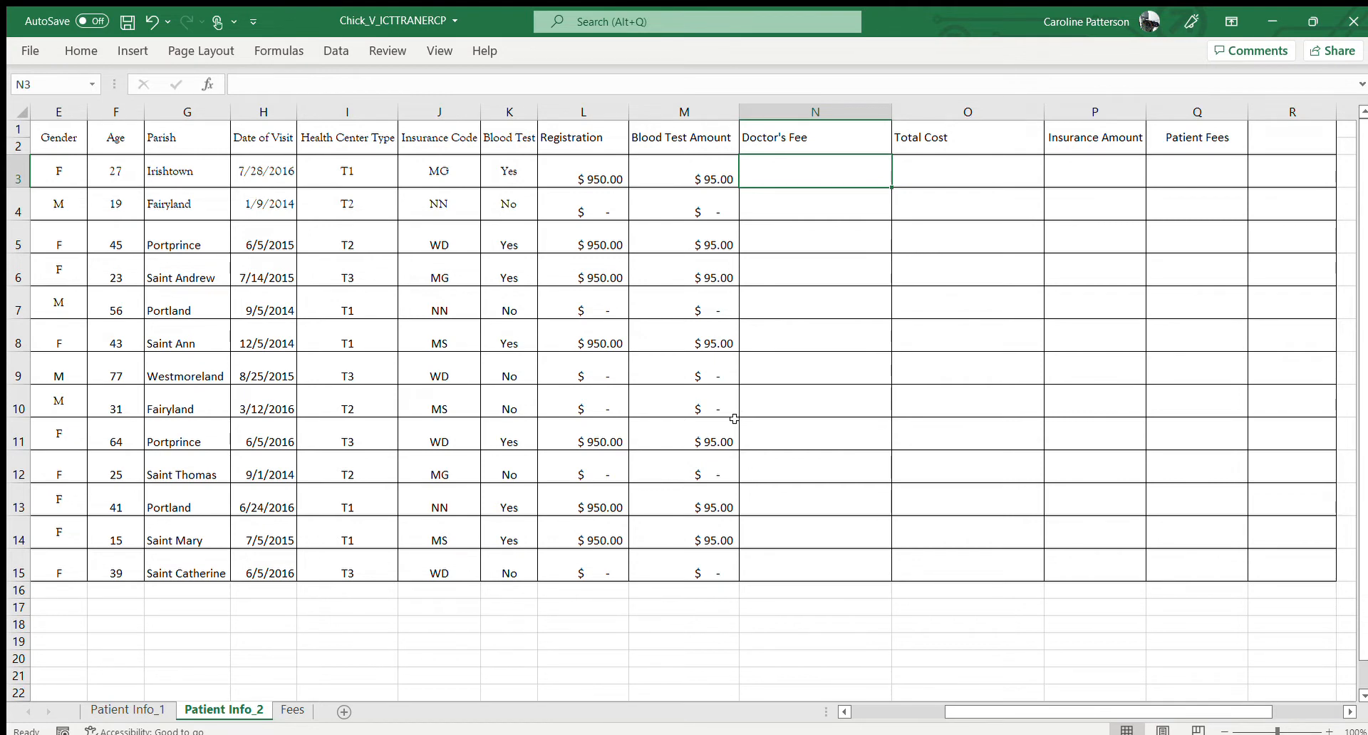
type("=")
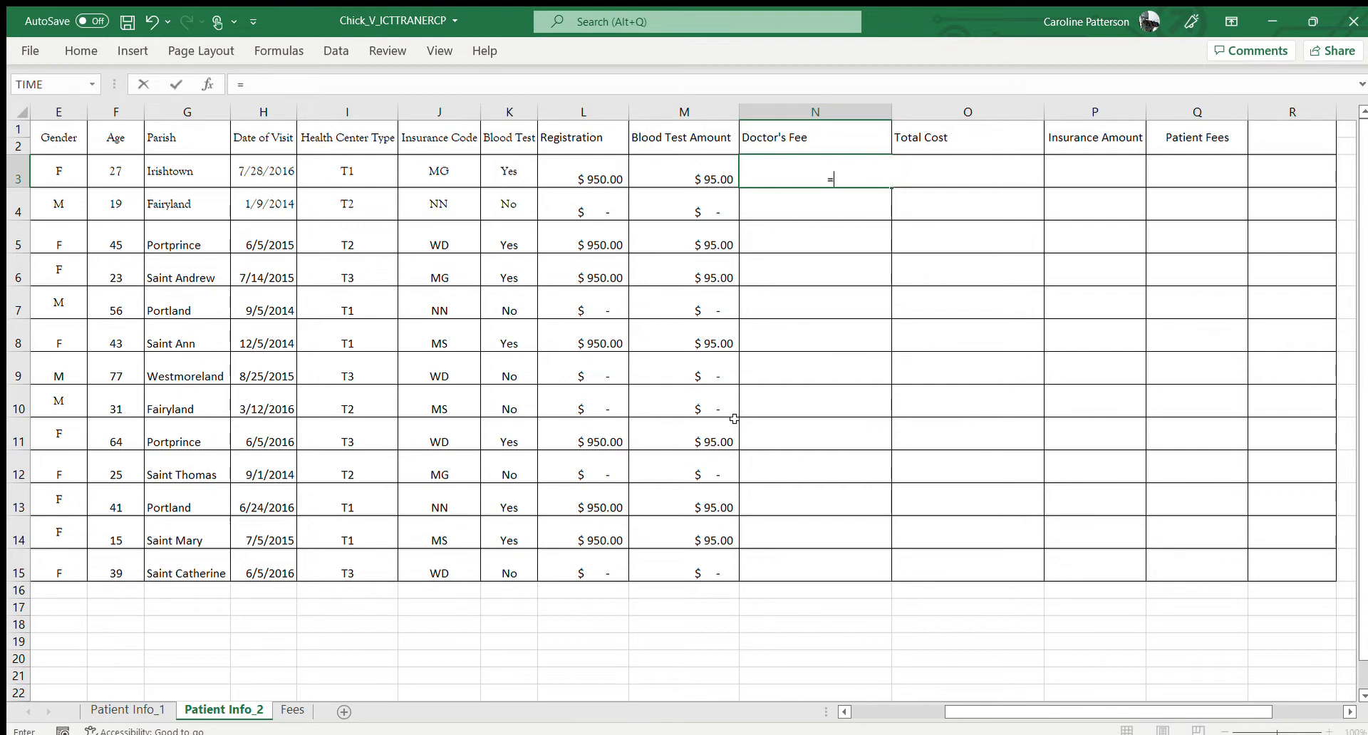
type("VLookUP(")
left_click(348, 167)
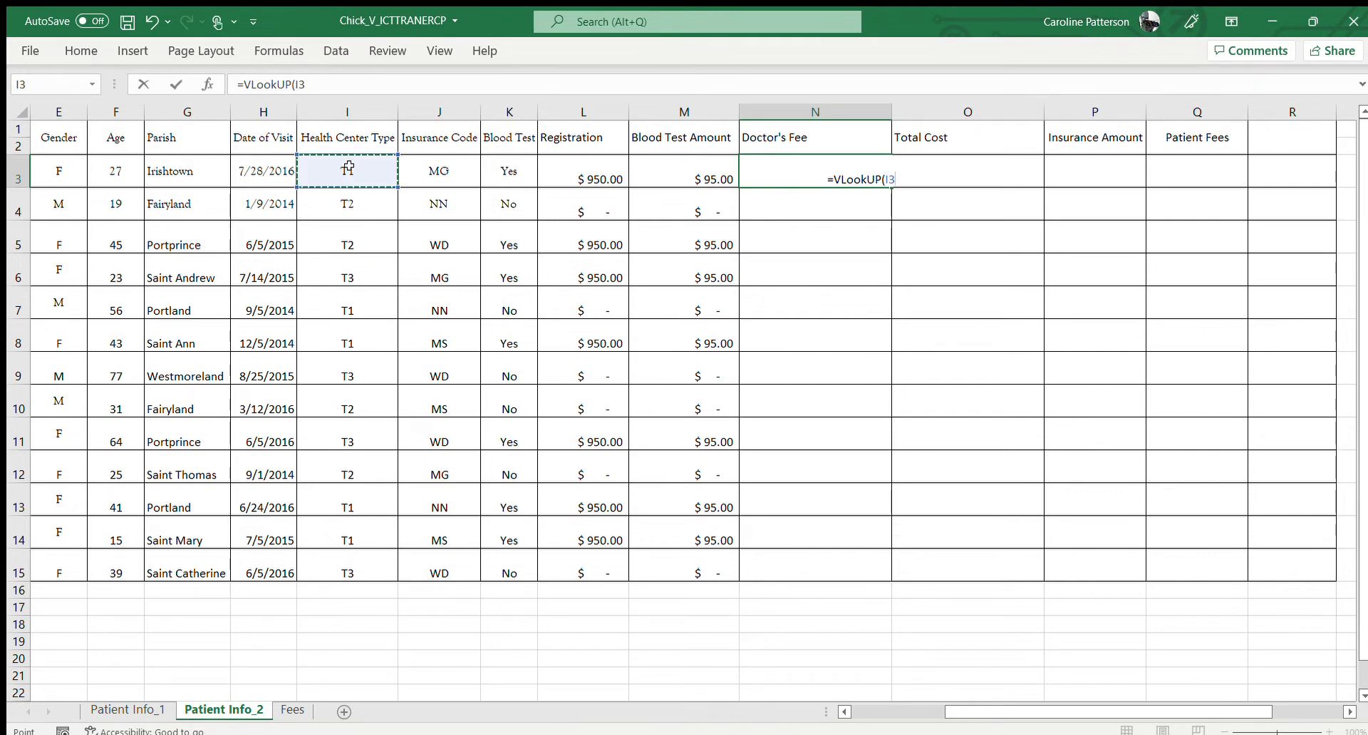
type(",")
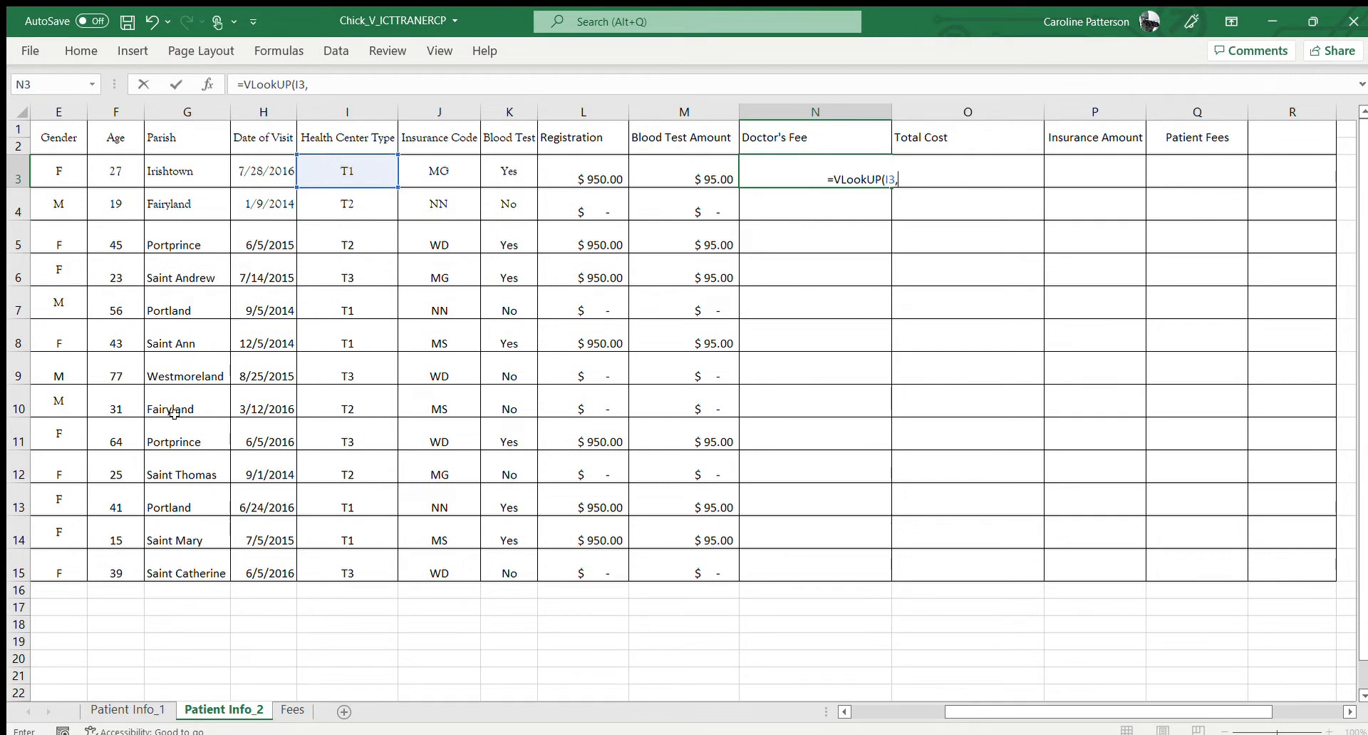
Complete the Doctor's Fee lookup in N3 with Fees!B4:C6 as the table and 2 as the column index
left_click(286, 713)
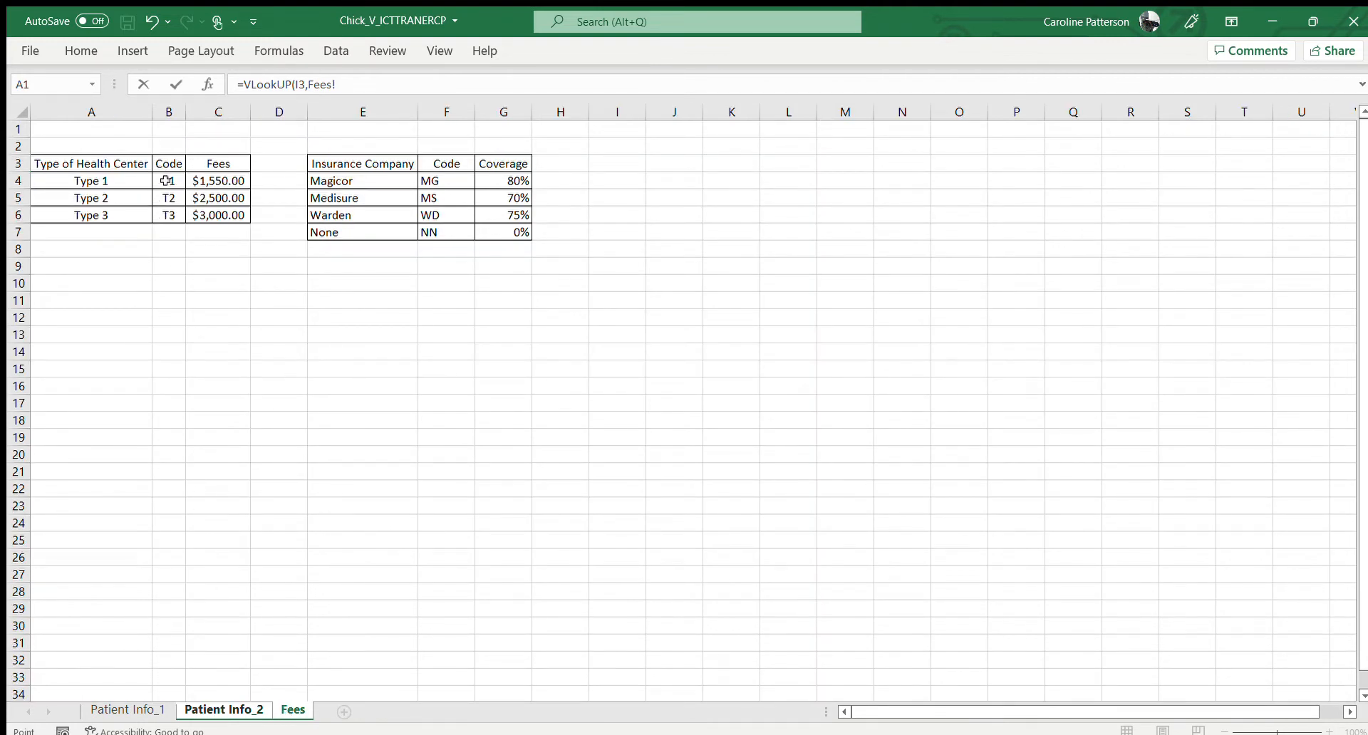
left_click_drag(165, 181, 194, 188)
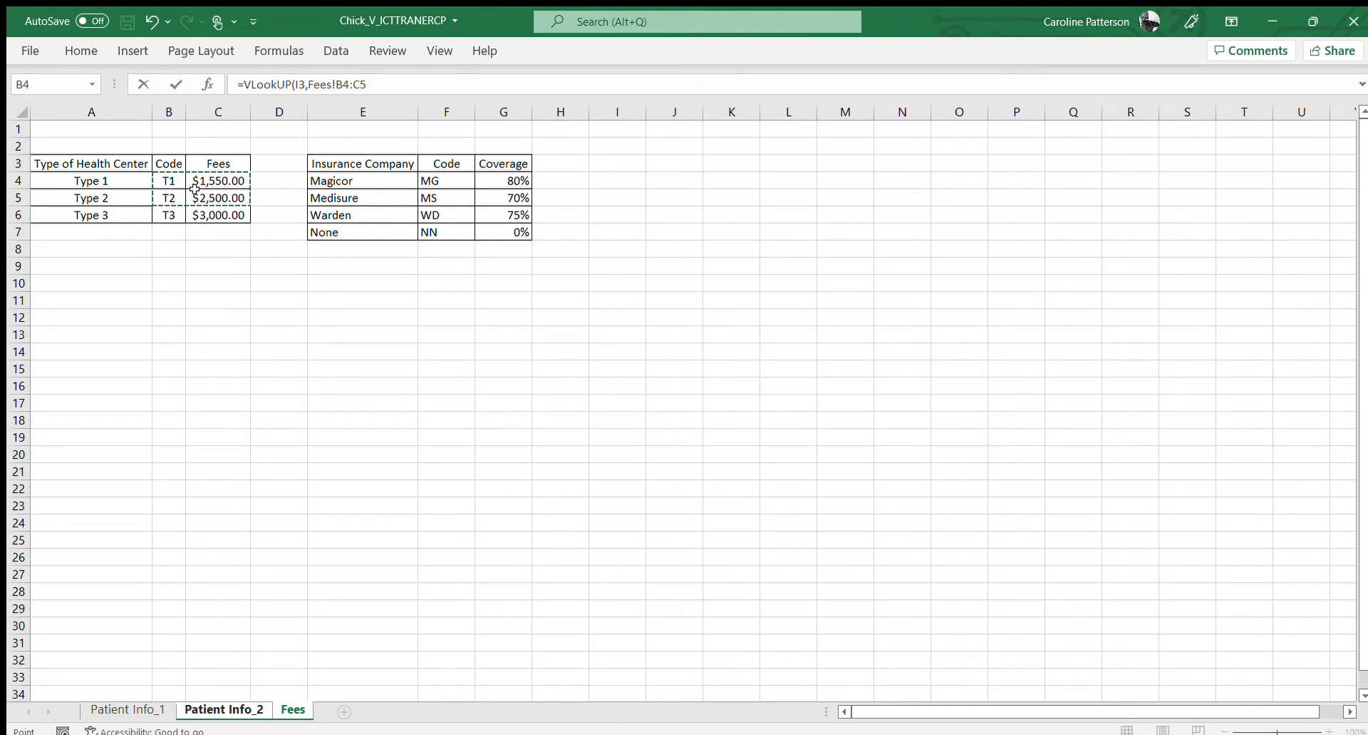
left_click(195, 190)
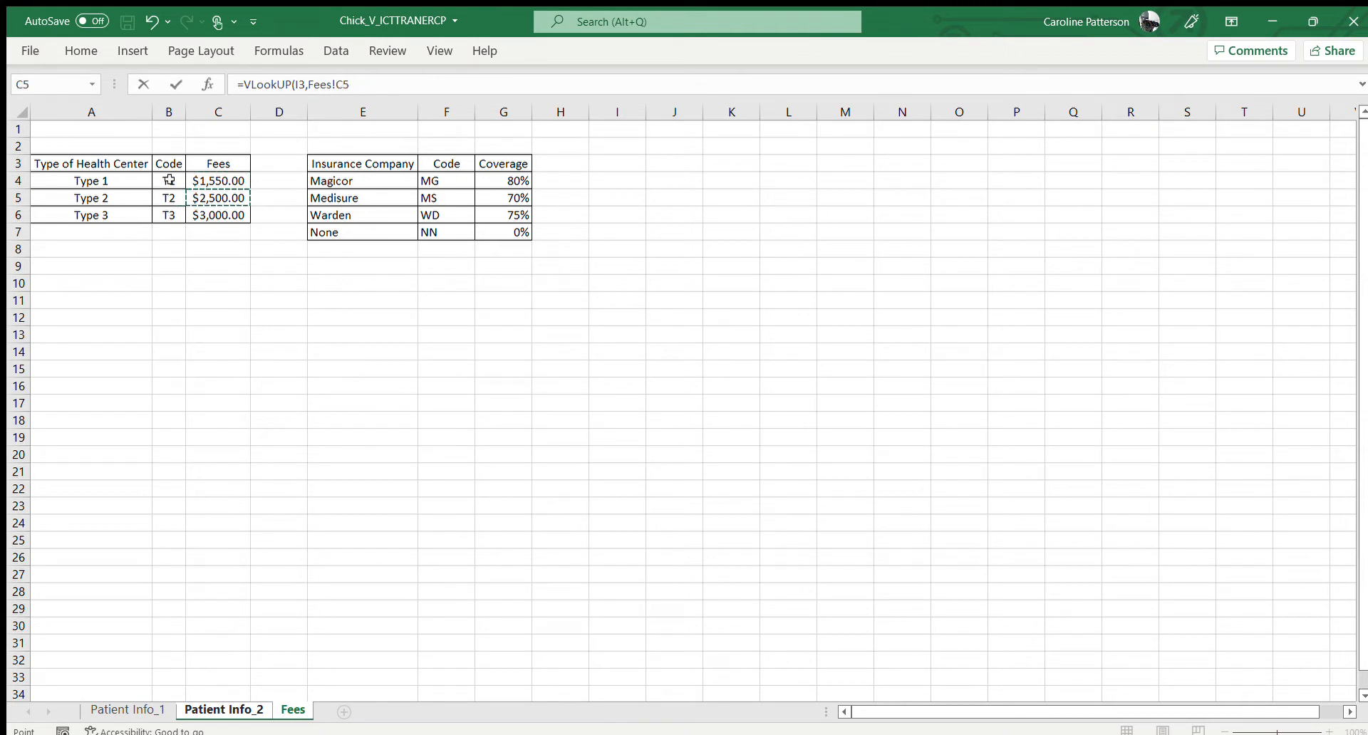
left_click_drag(169, 180, 205, 211)
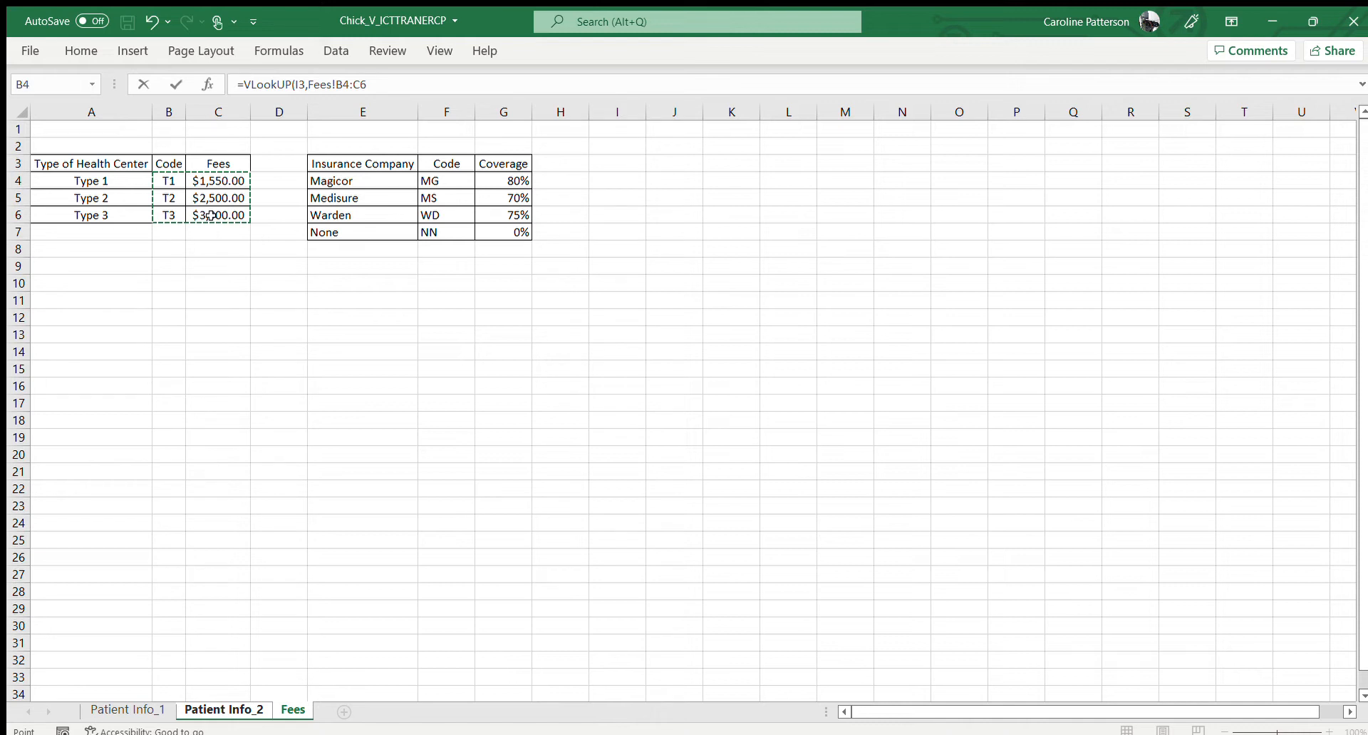
left_click(401, 90)
type("2")
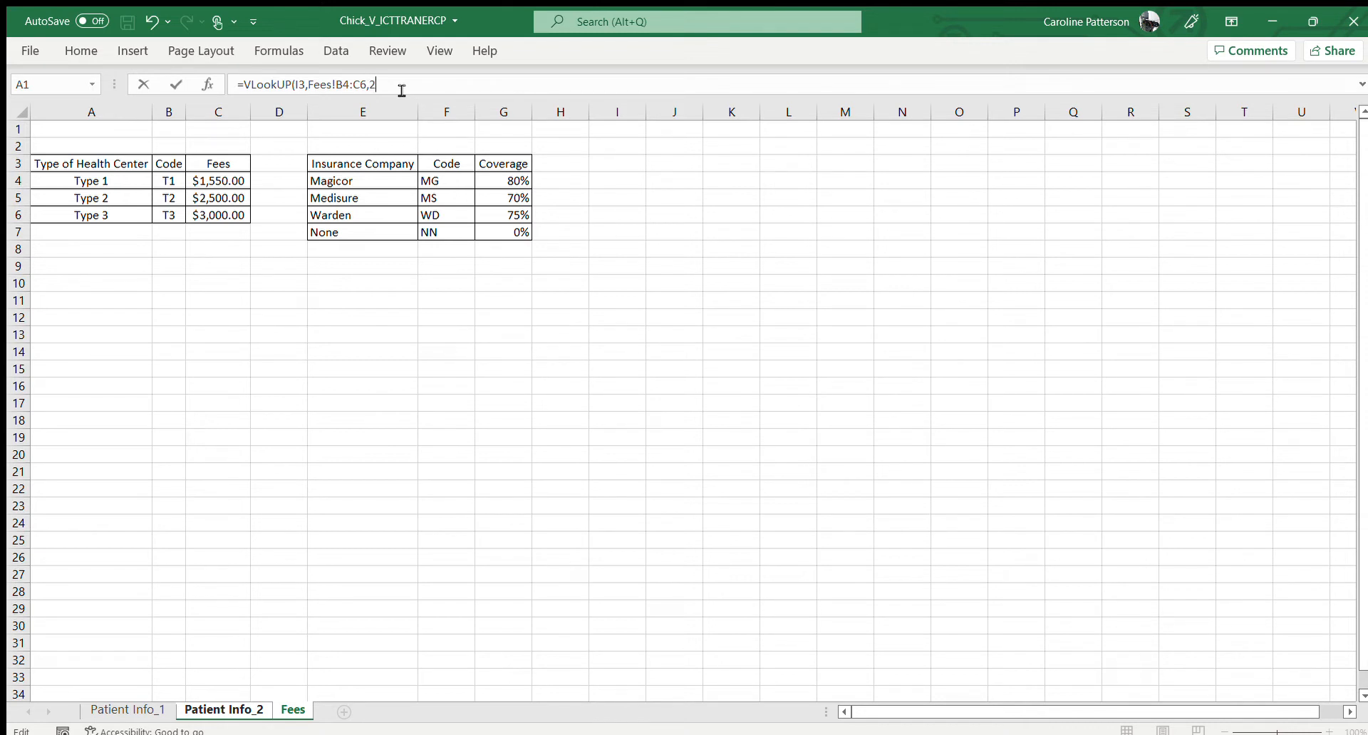
type(")")
key("Return")
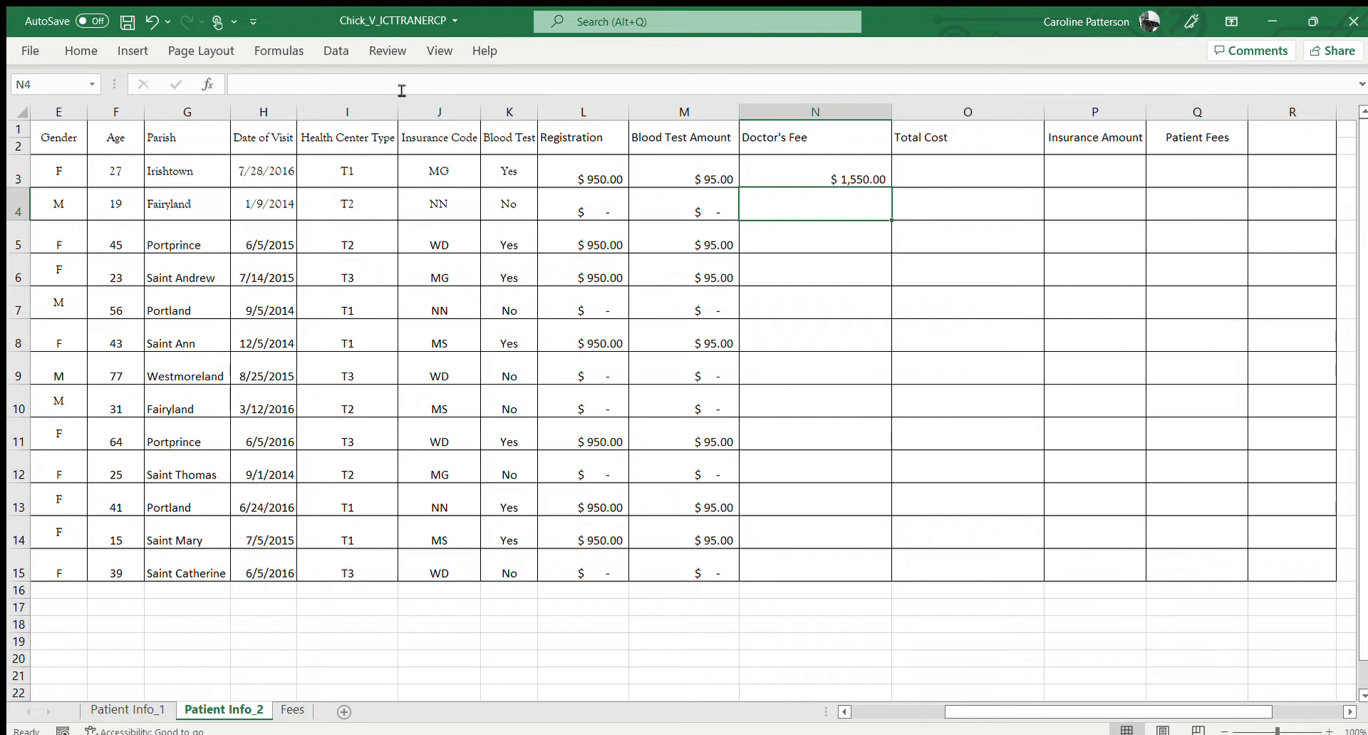
Make the table range in the N3 lookup formula absolute as Fees!$B$4:$C$6
left_click(812, 164)
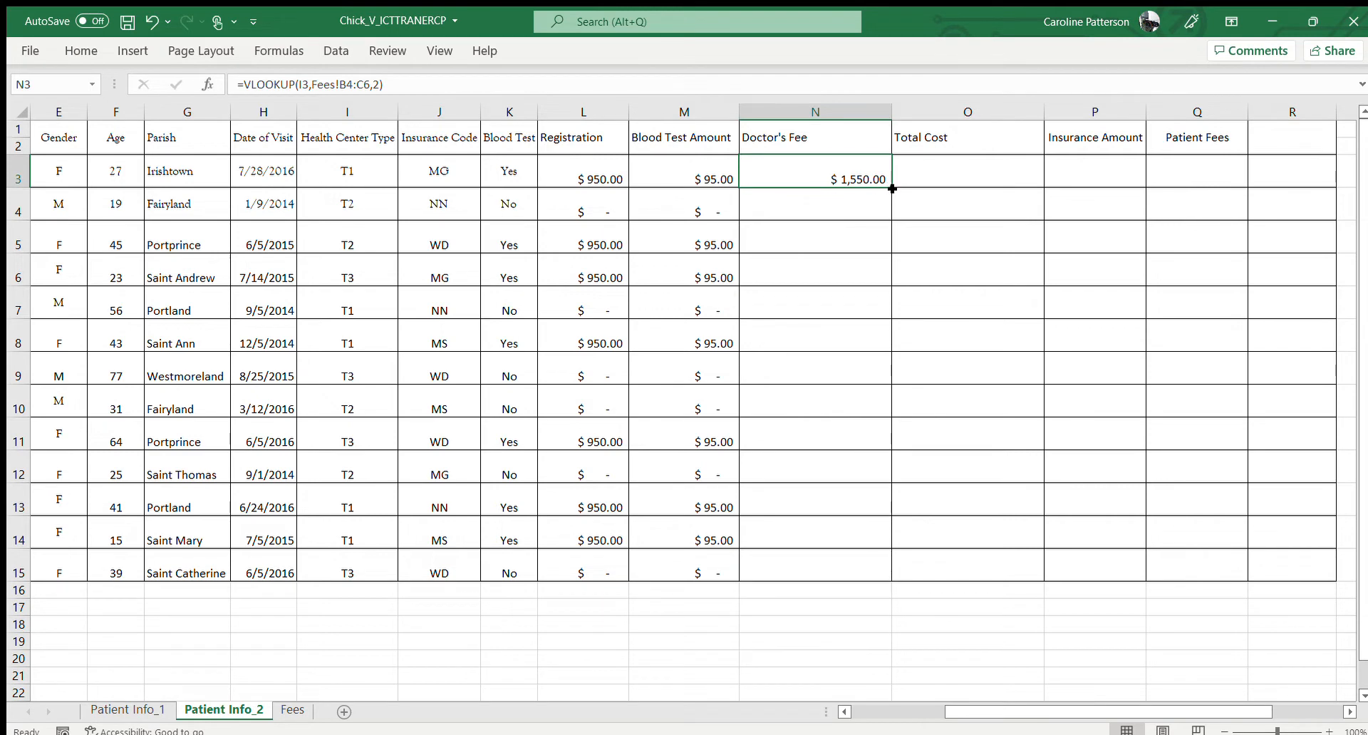
double_click(857, 178)
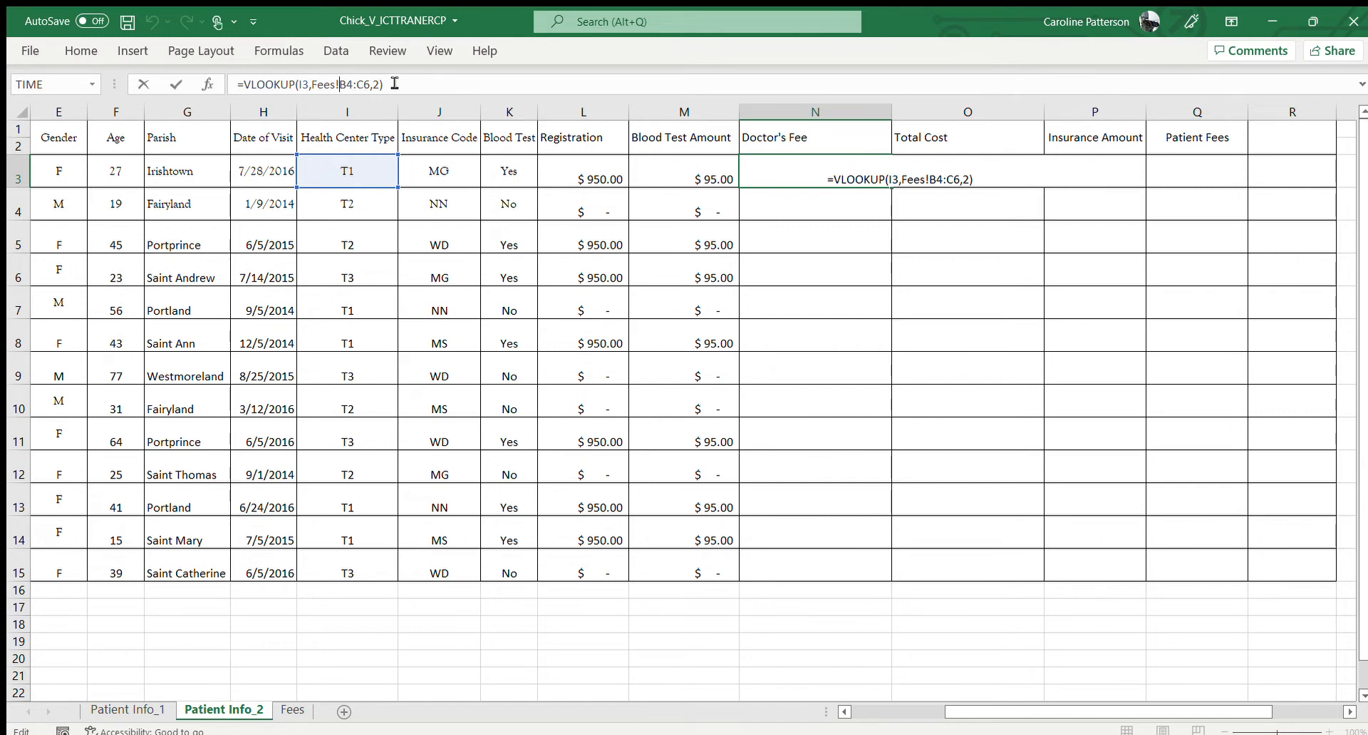
type("$B")
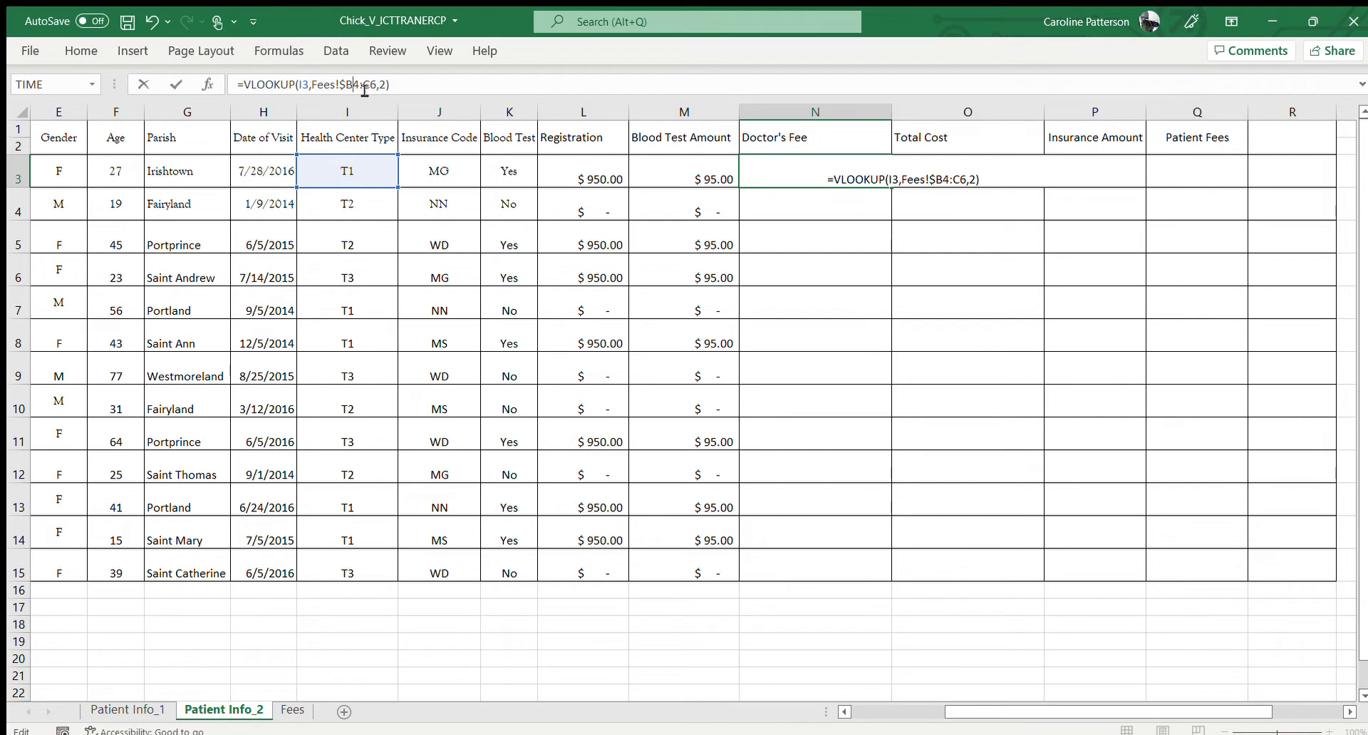
type("$")
type("$")
left_click(385, 91)
type("$C$")
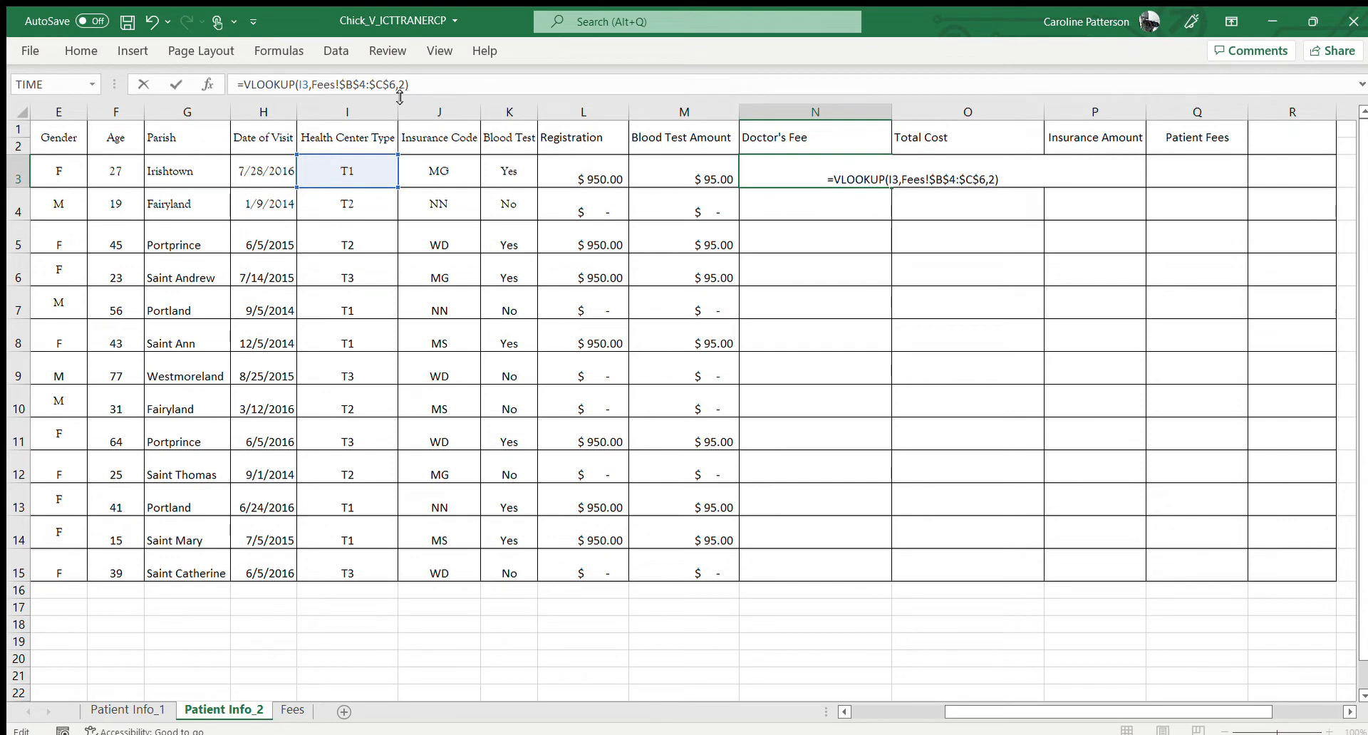
key("Return")
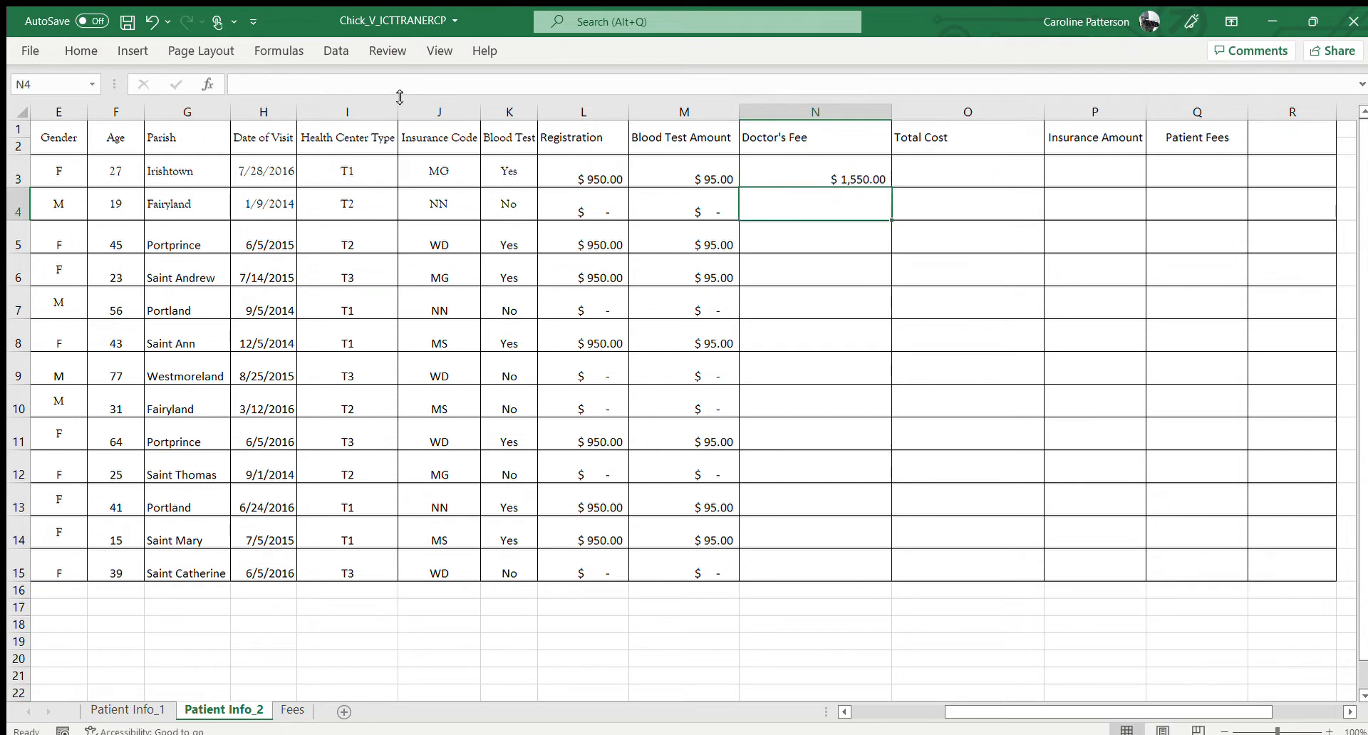
Copy the Doctor's Fee formula from N3 down through row 15
left_click(787, 162)
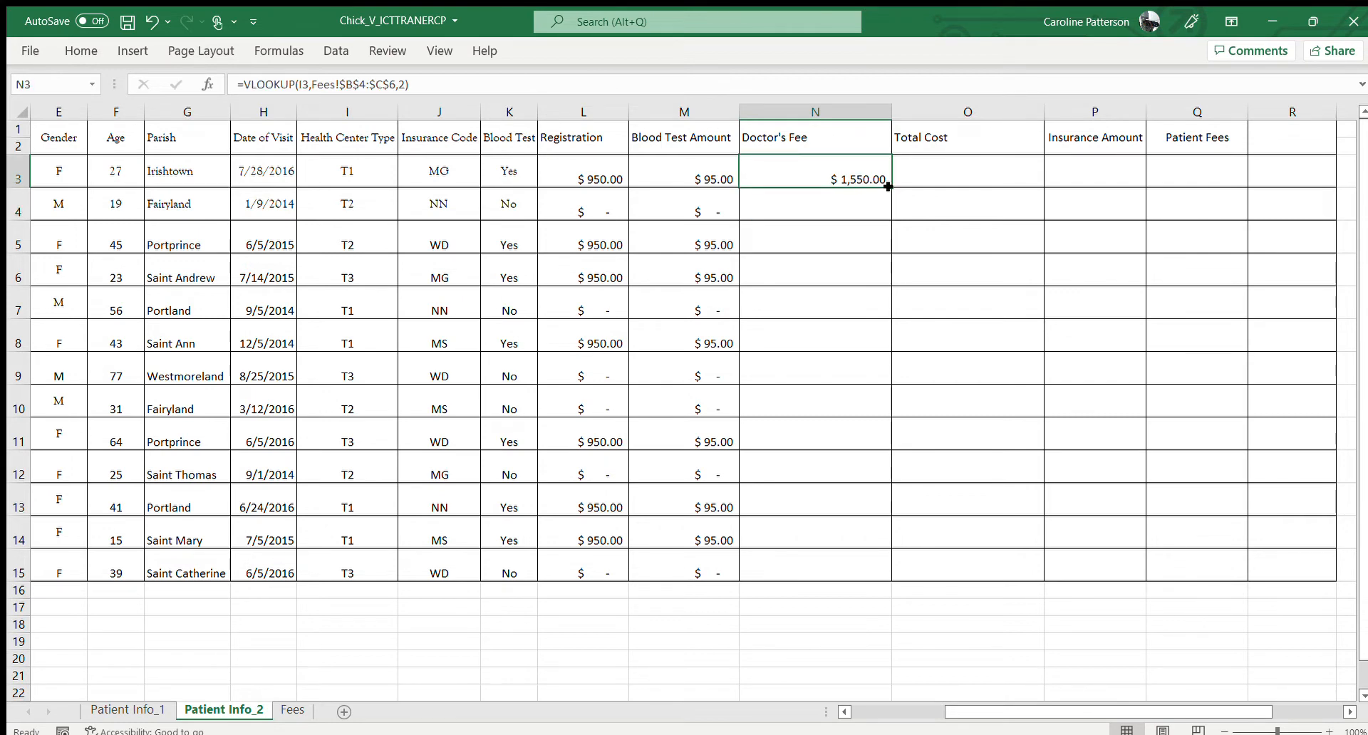
left_click_drag(887, 187, 907, 537)
left_click_drag(907, 540, 905, 565)
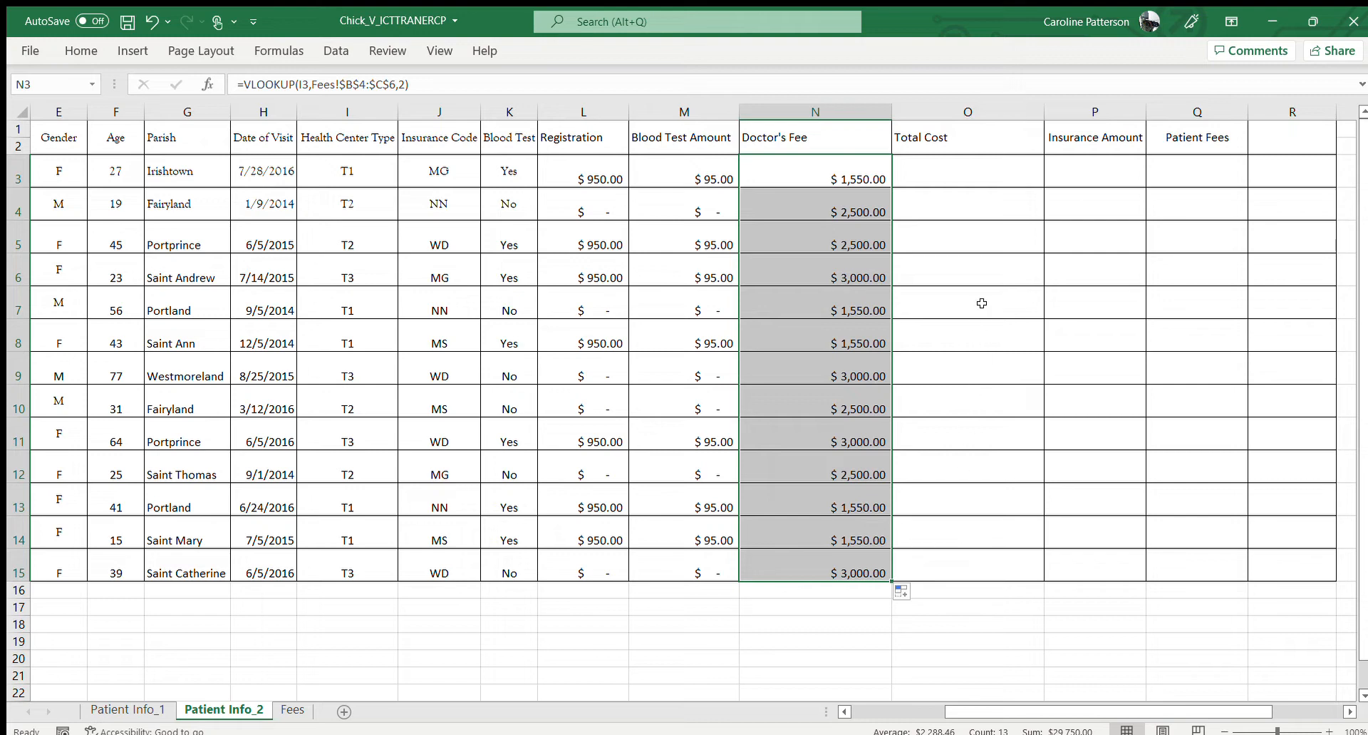
Calculate Total Cost in O3 with =SUM(L3:N3) and copy the formula down through row 15
left_click(975, 169)
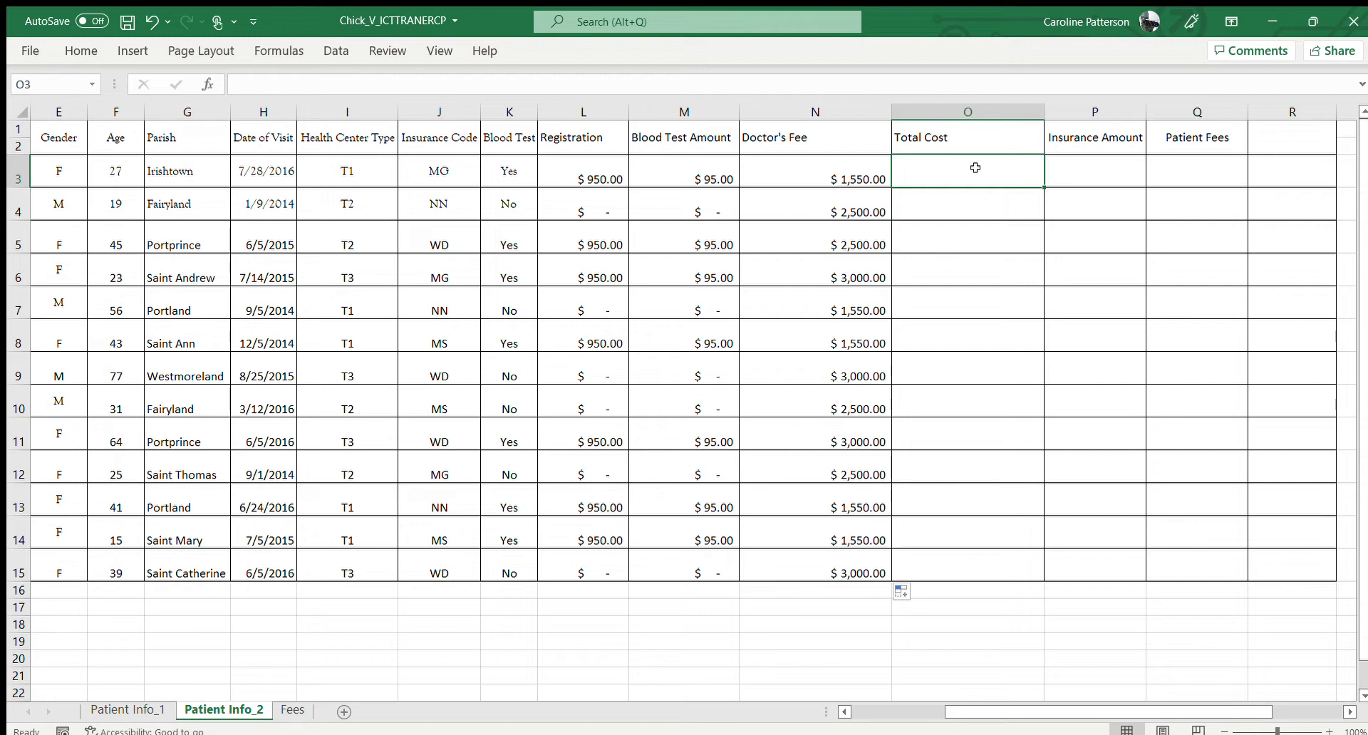
type("=")
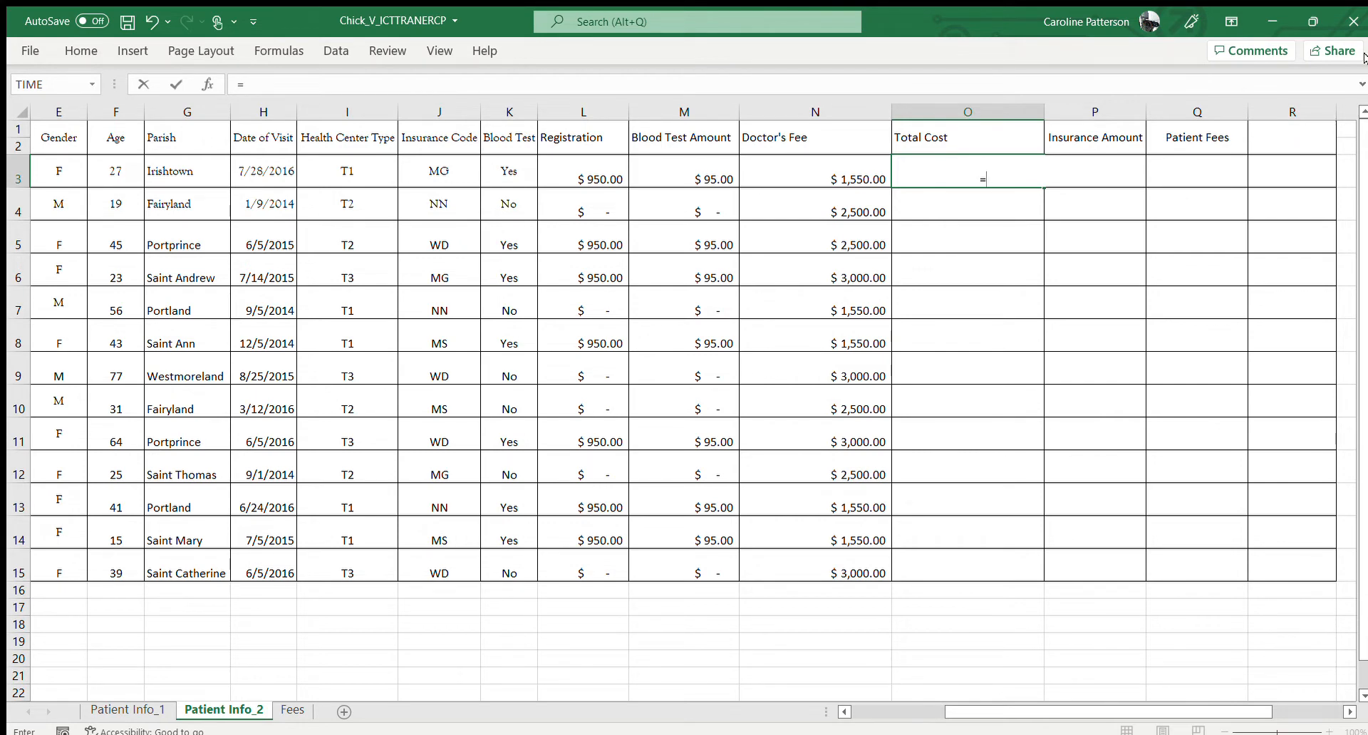
type("sum(")
left_click_drag(590, 178, 759, 178)
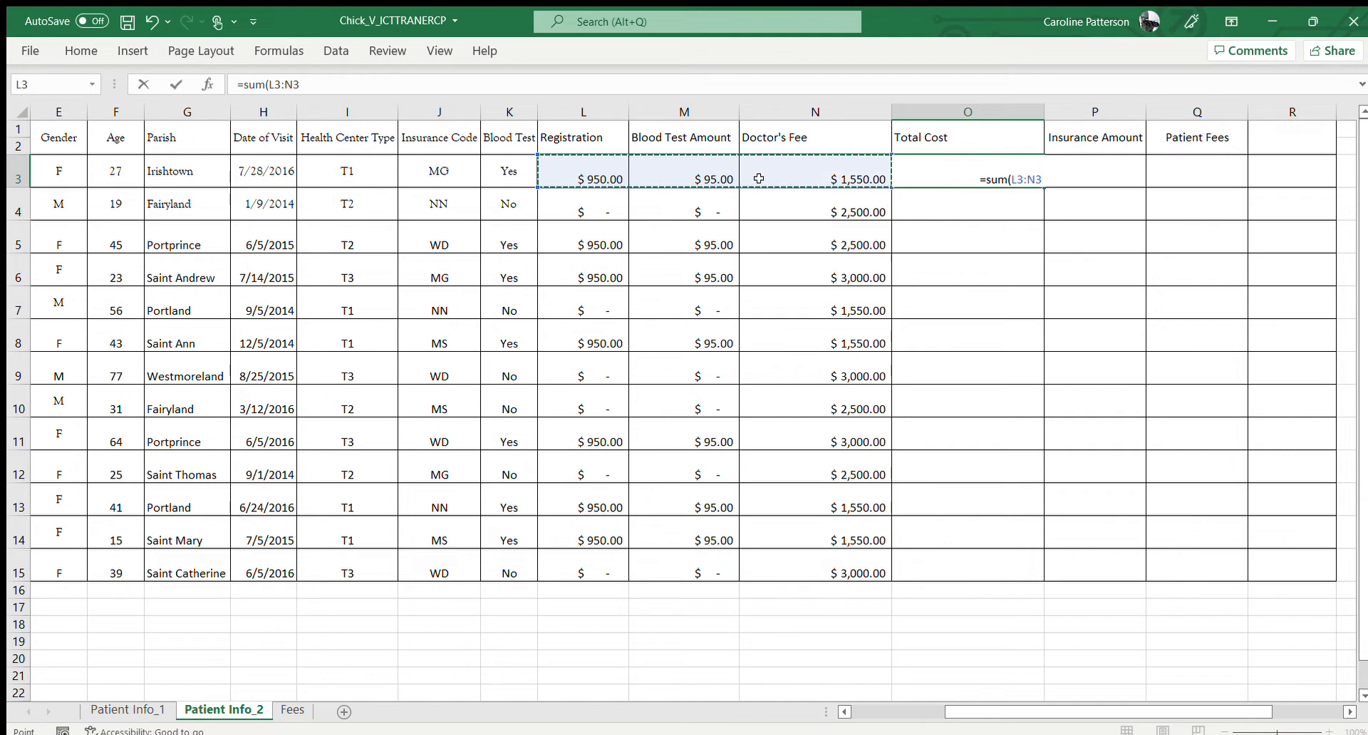
type(")")
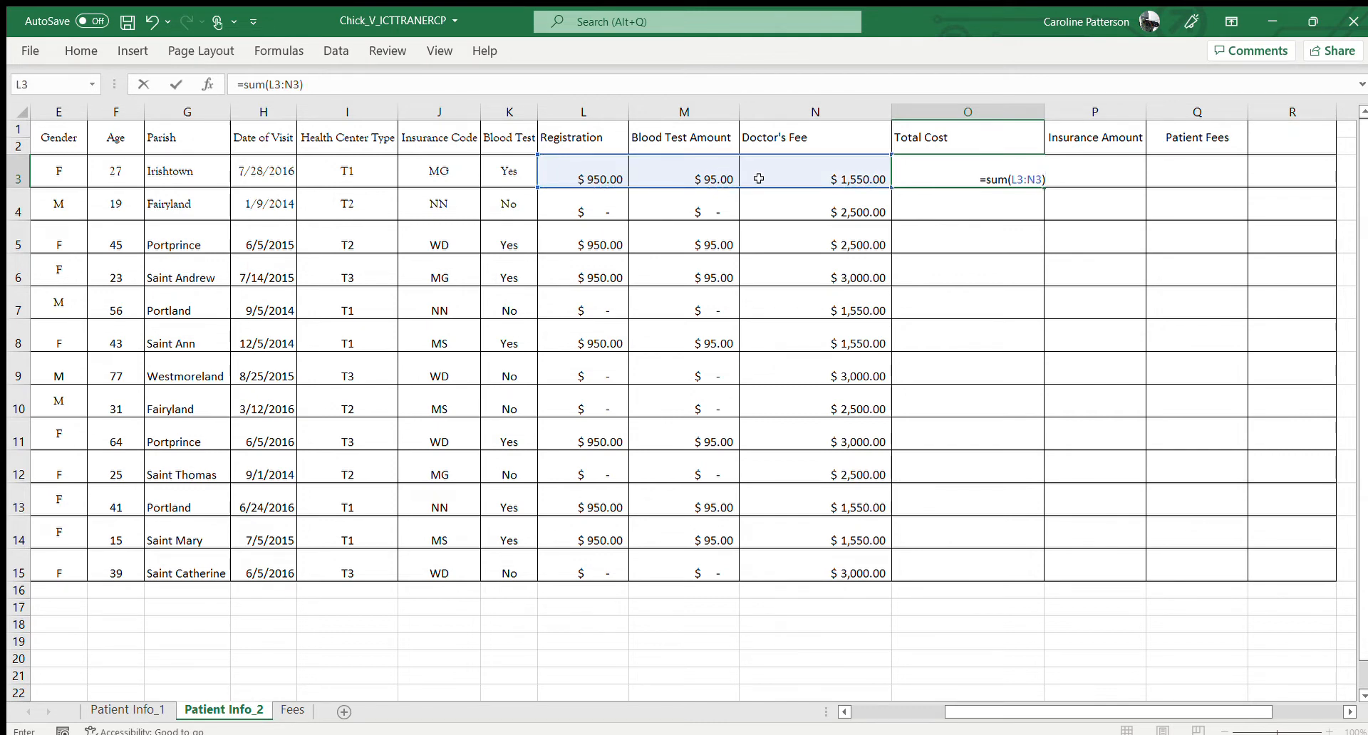
key("Return")
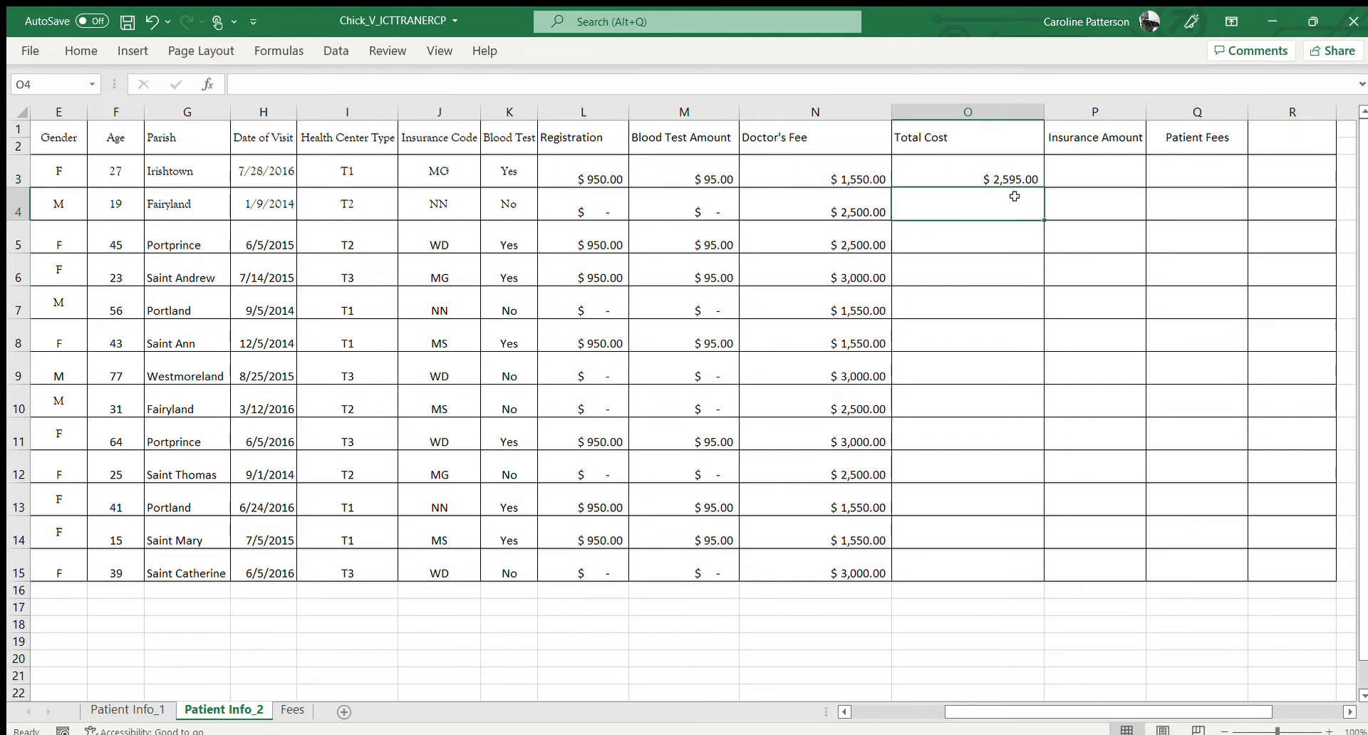
left_click(1000, 178)
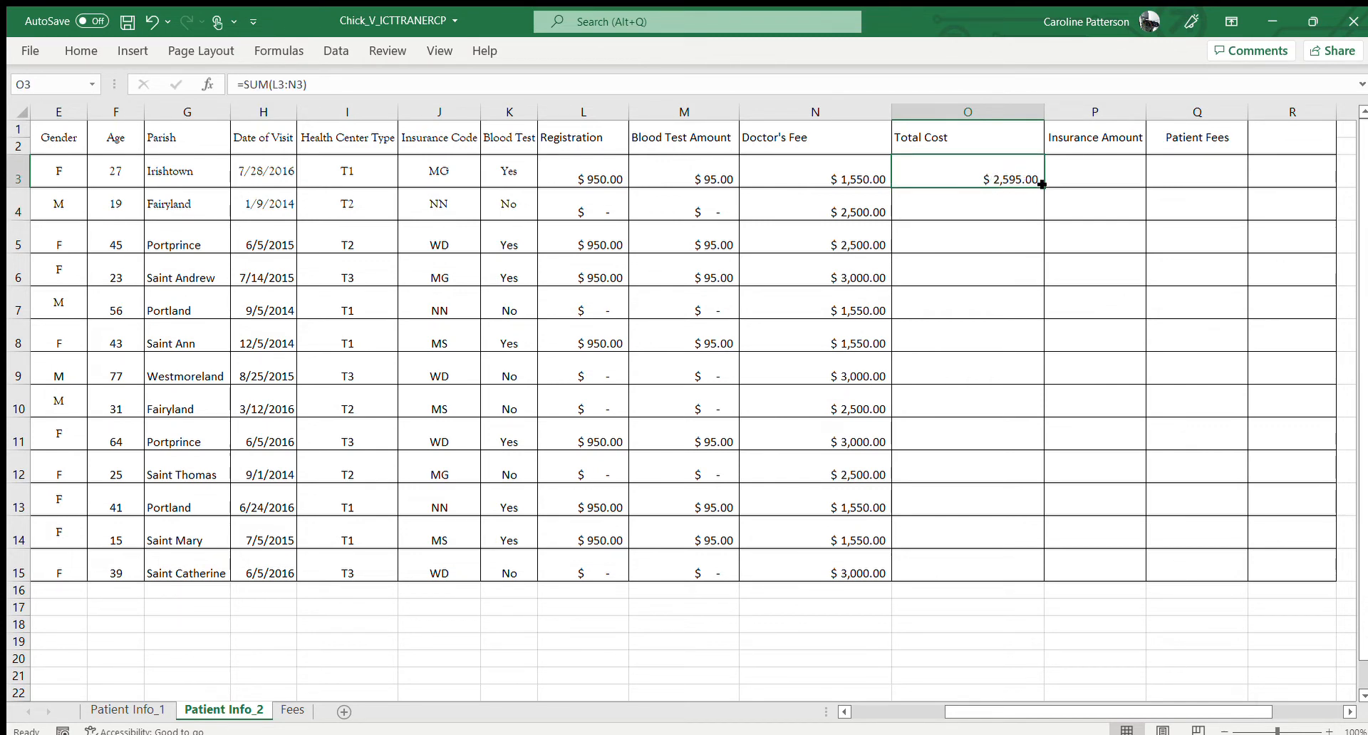
left_click_drag(1042, 185, 1031, 565)
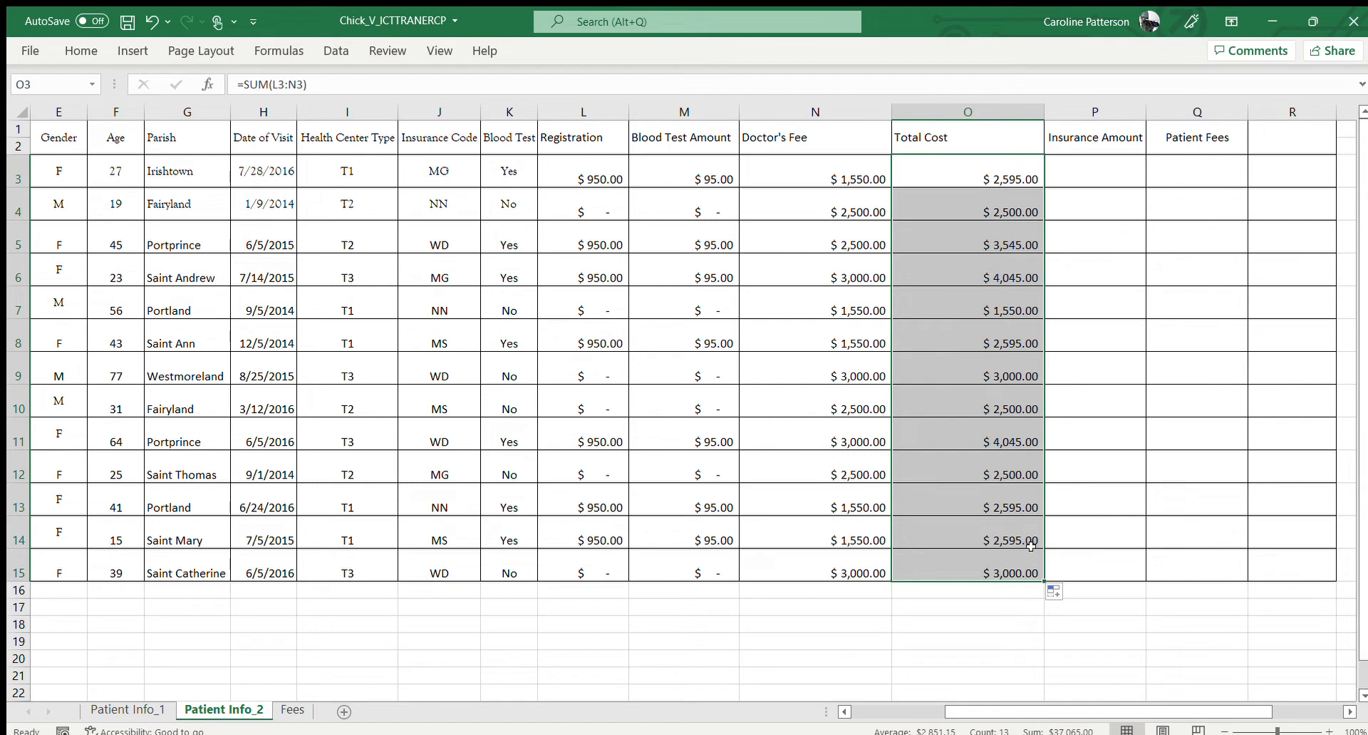
Check the insurance coverage table on the Fees sheet, and begin a VLOOKUP in Insurance Amount cell P3 with J3 as the lookup value
left_click(1091, 162)
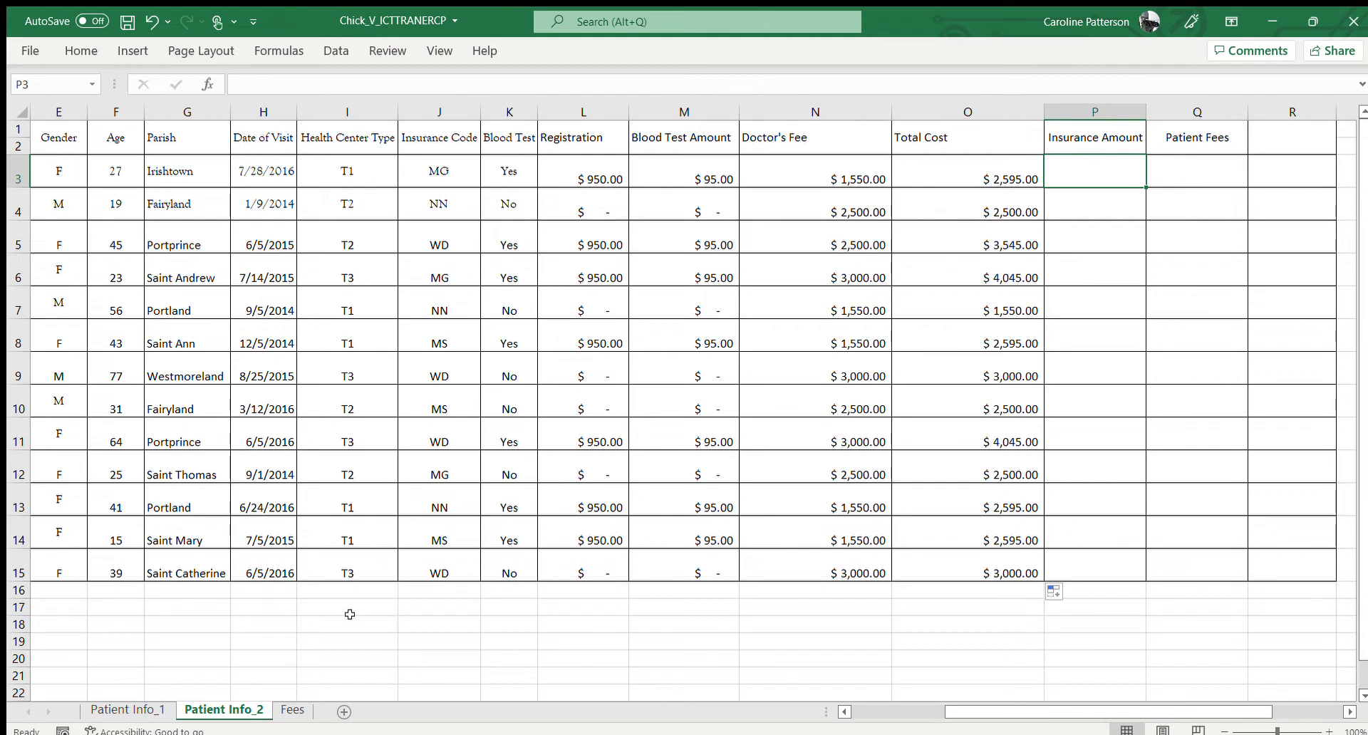
left_click(293, 710)
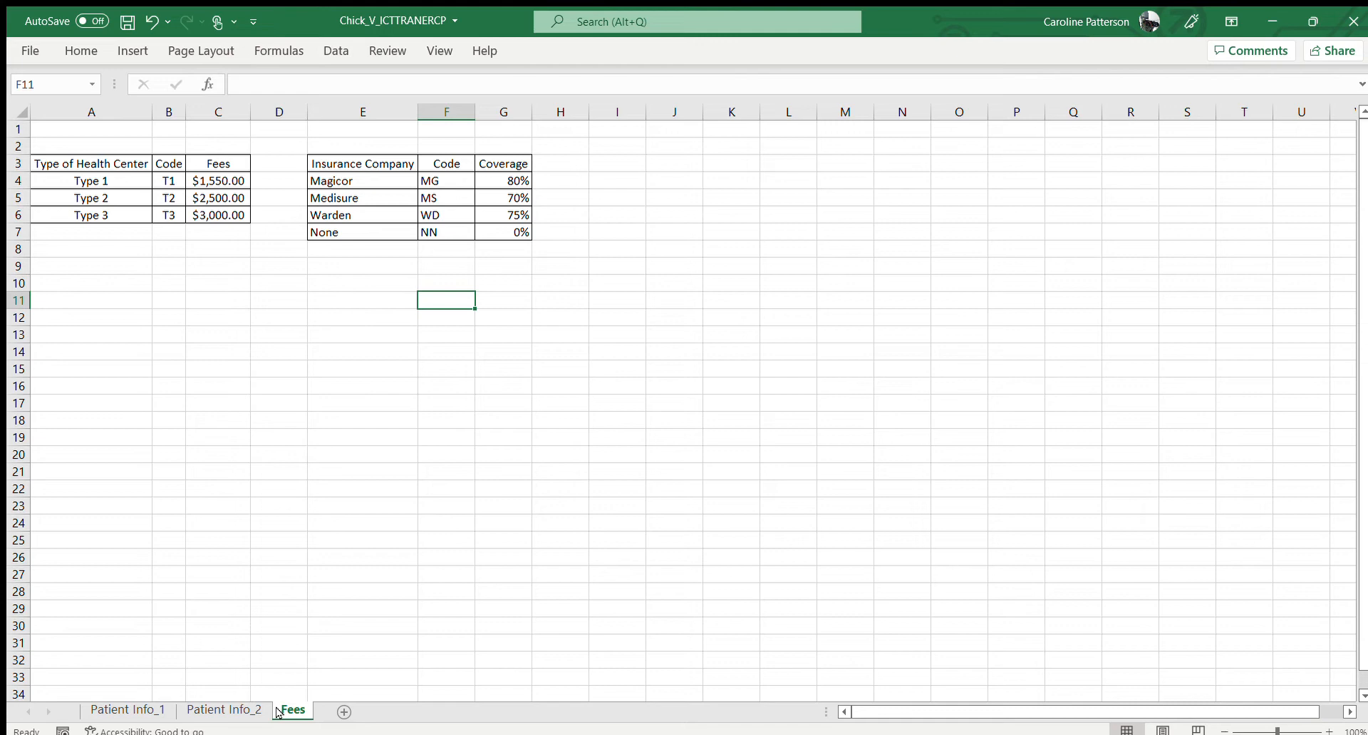
left_click(235, 711)
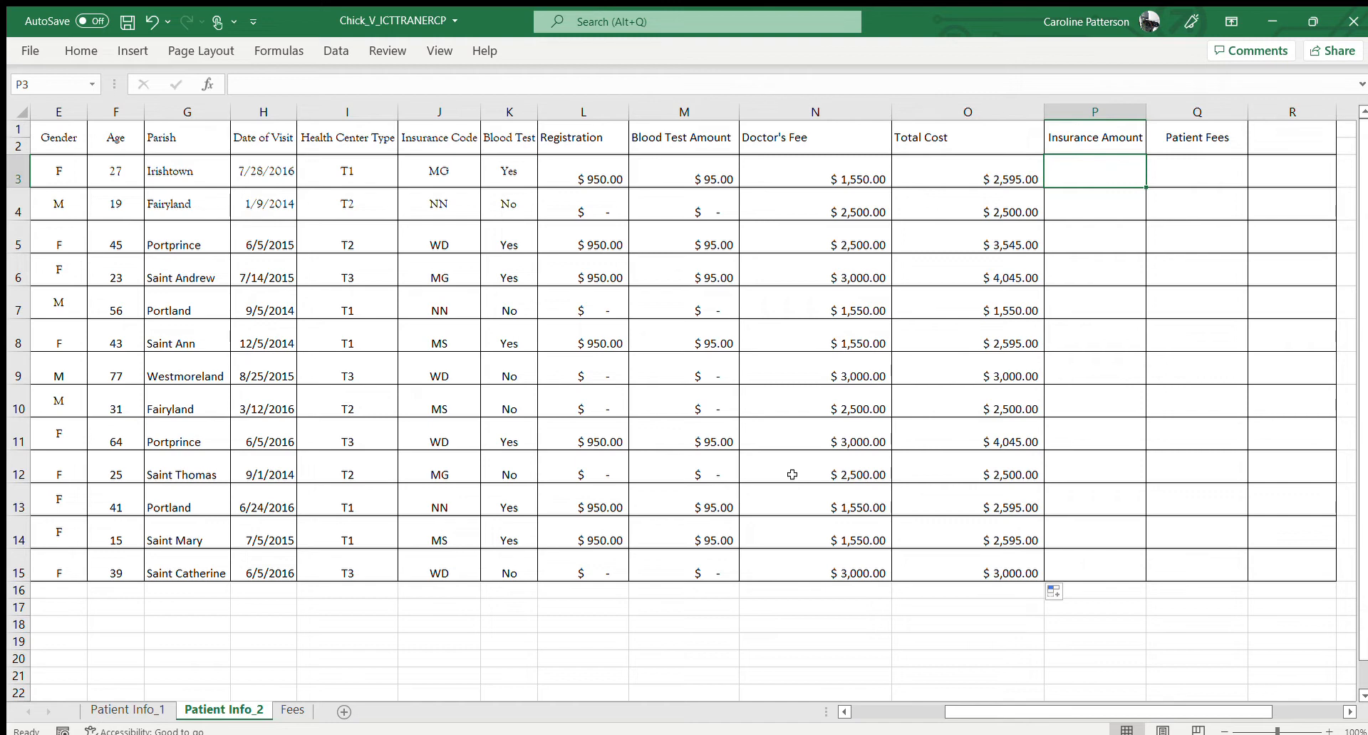
type("=")
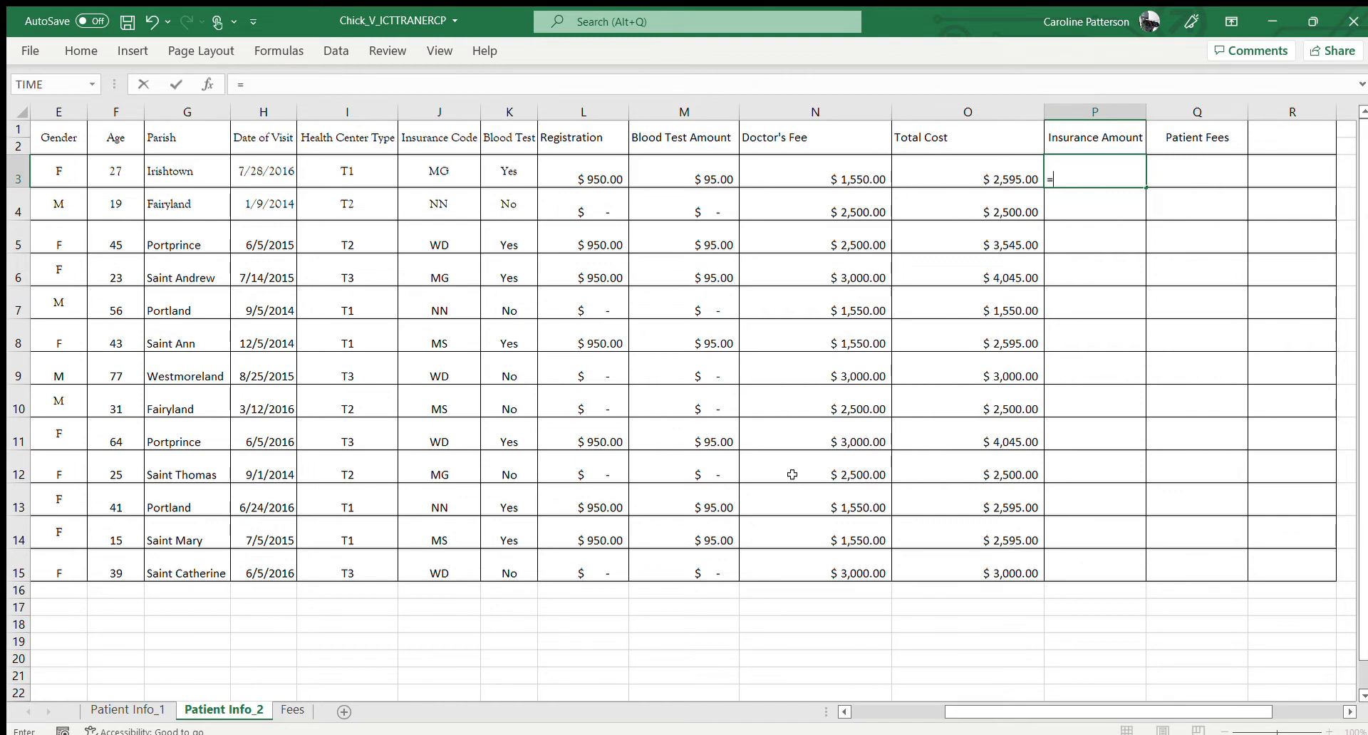
type("Vlookup(")
left_click(441, 174)
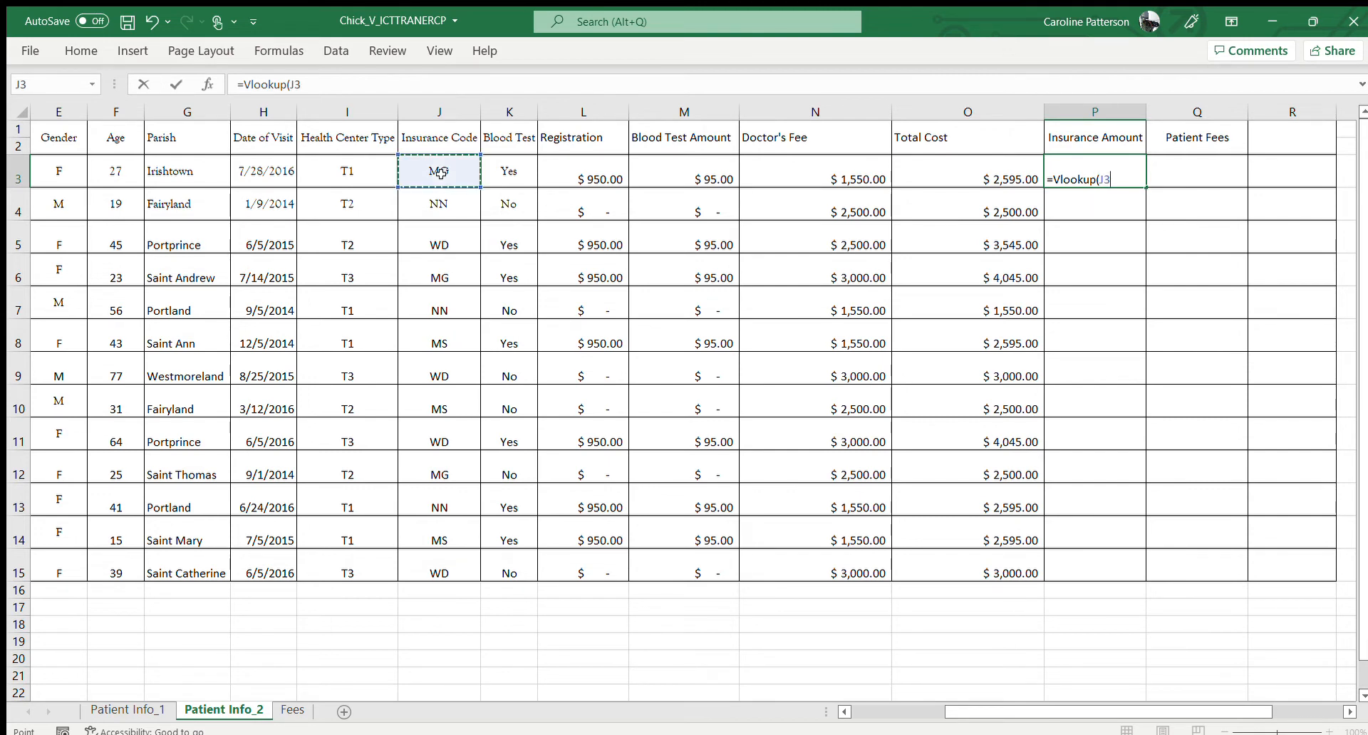
type(",")
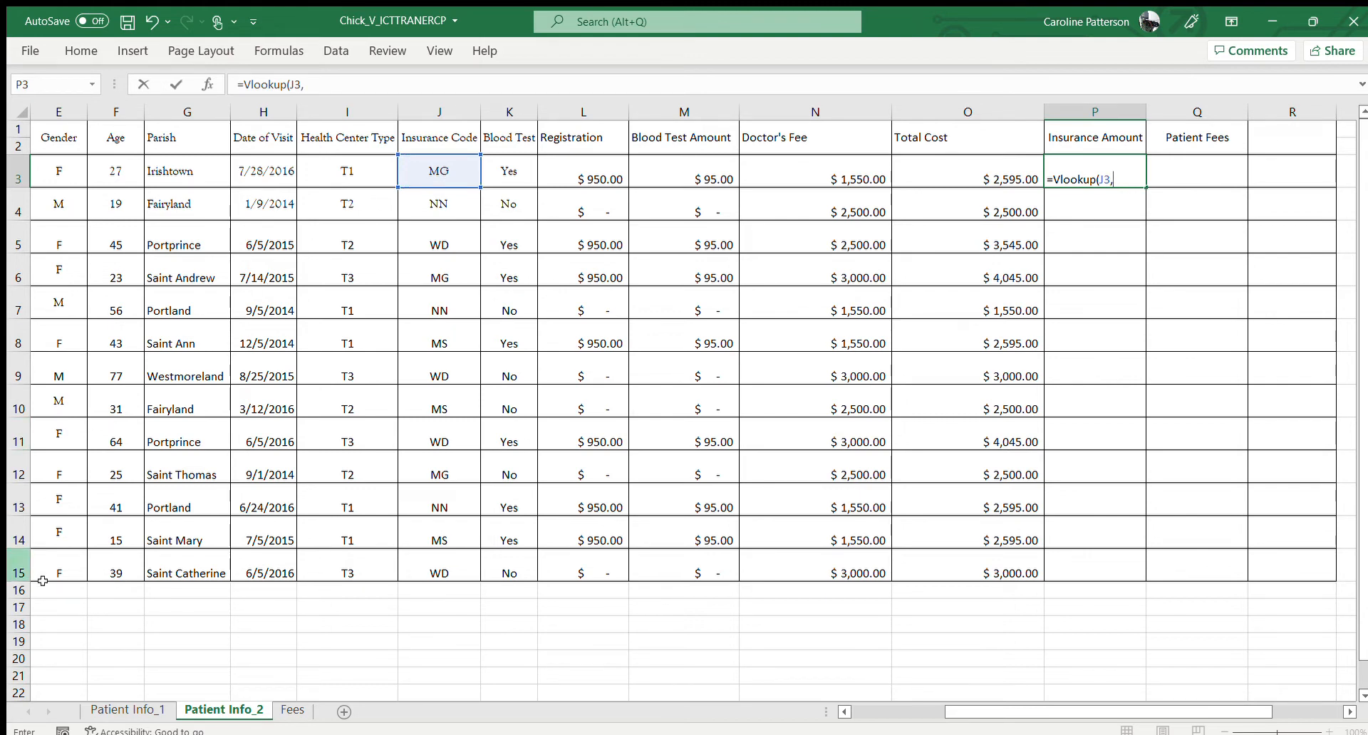
Complete the Insurance Amount formula in P3 as =VLOOKUP(J3,Fees!F4:G7,2)*'Patient Info_2'!O3, using the insurance code and coverage table on the Fees sheet
left_click(291, 710)
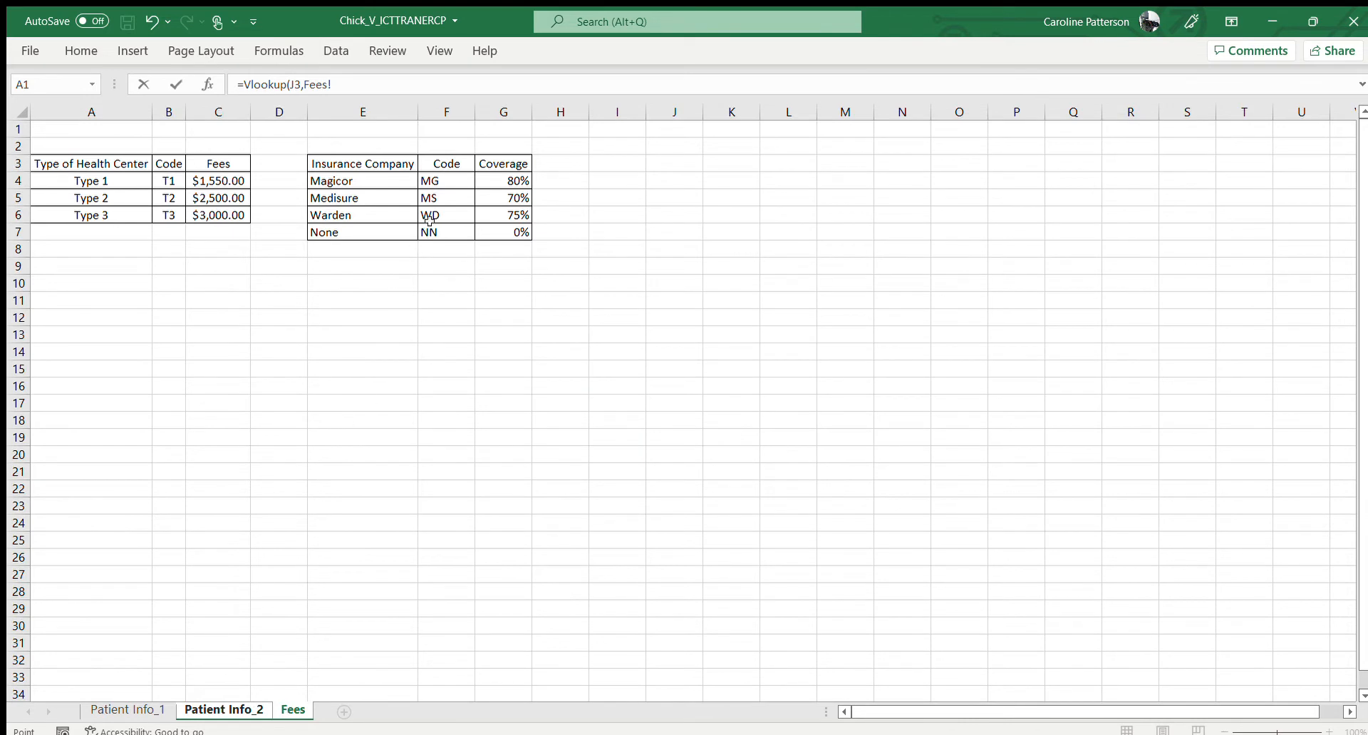
left_click(438, 180)
left_click_drag(437, 180, 490, 224)
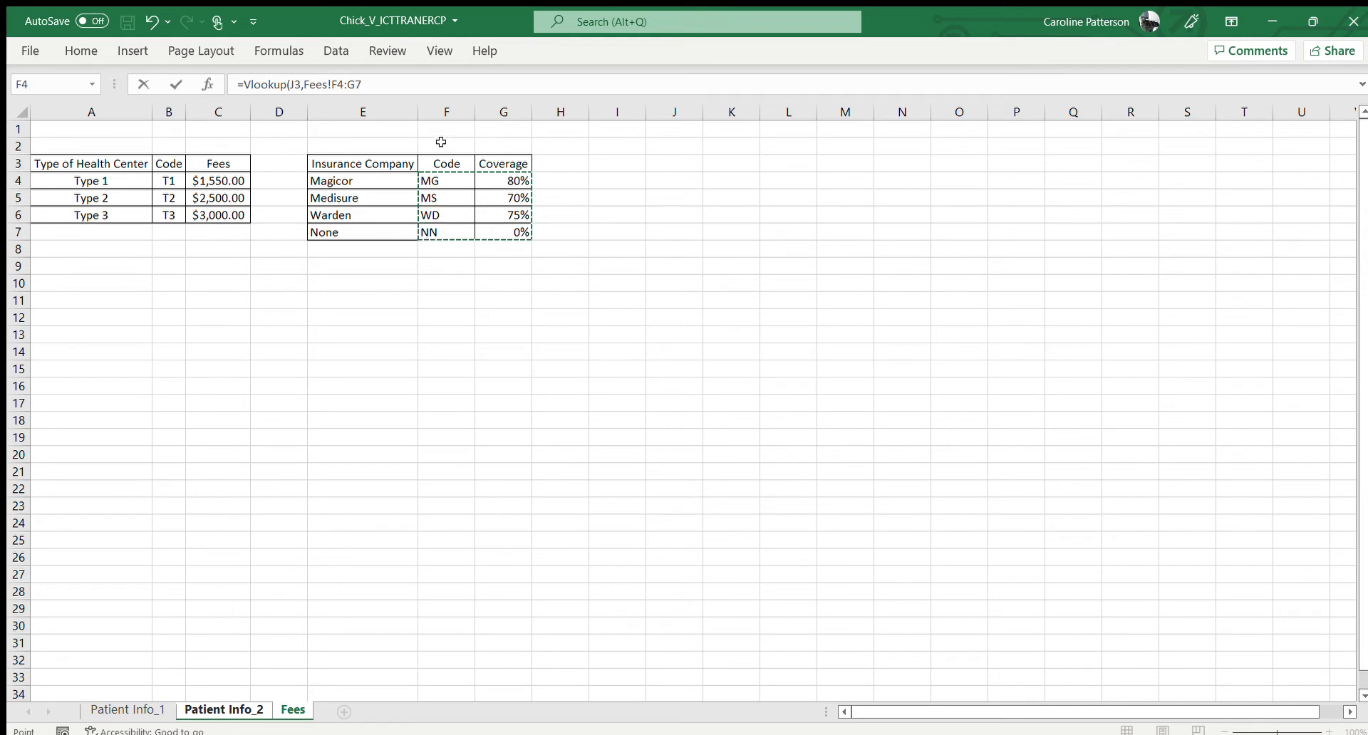
left_click(407, 93)
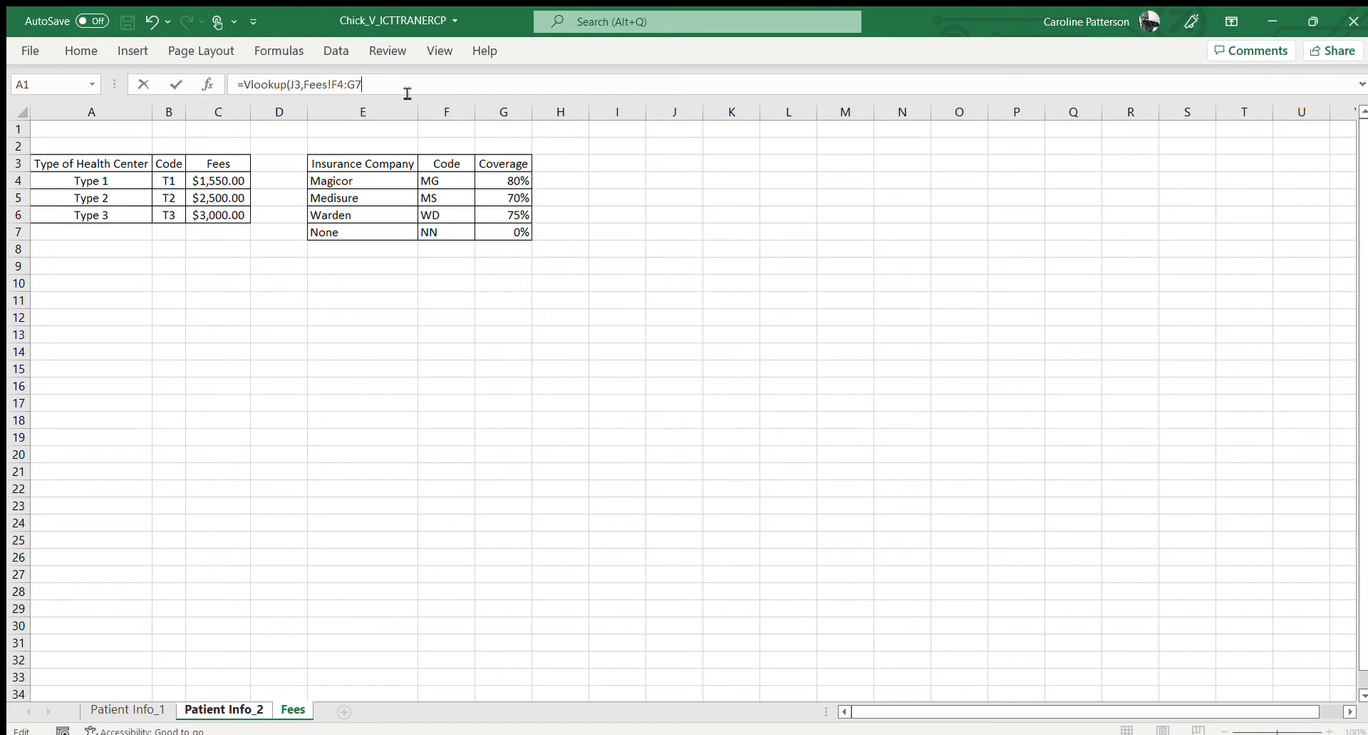
type(",")
type("*")
left_click(241, 707)
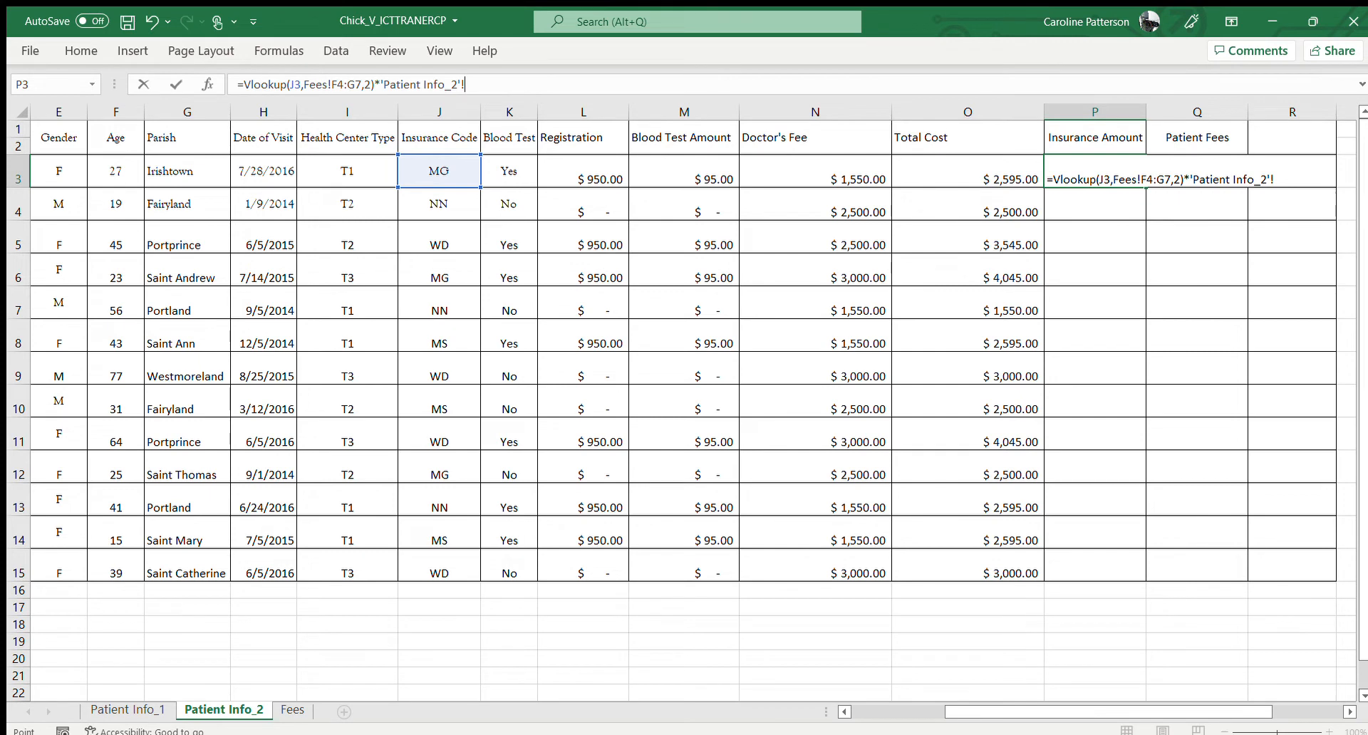
left_click(1010, 174)
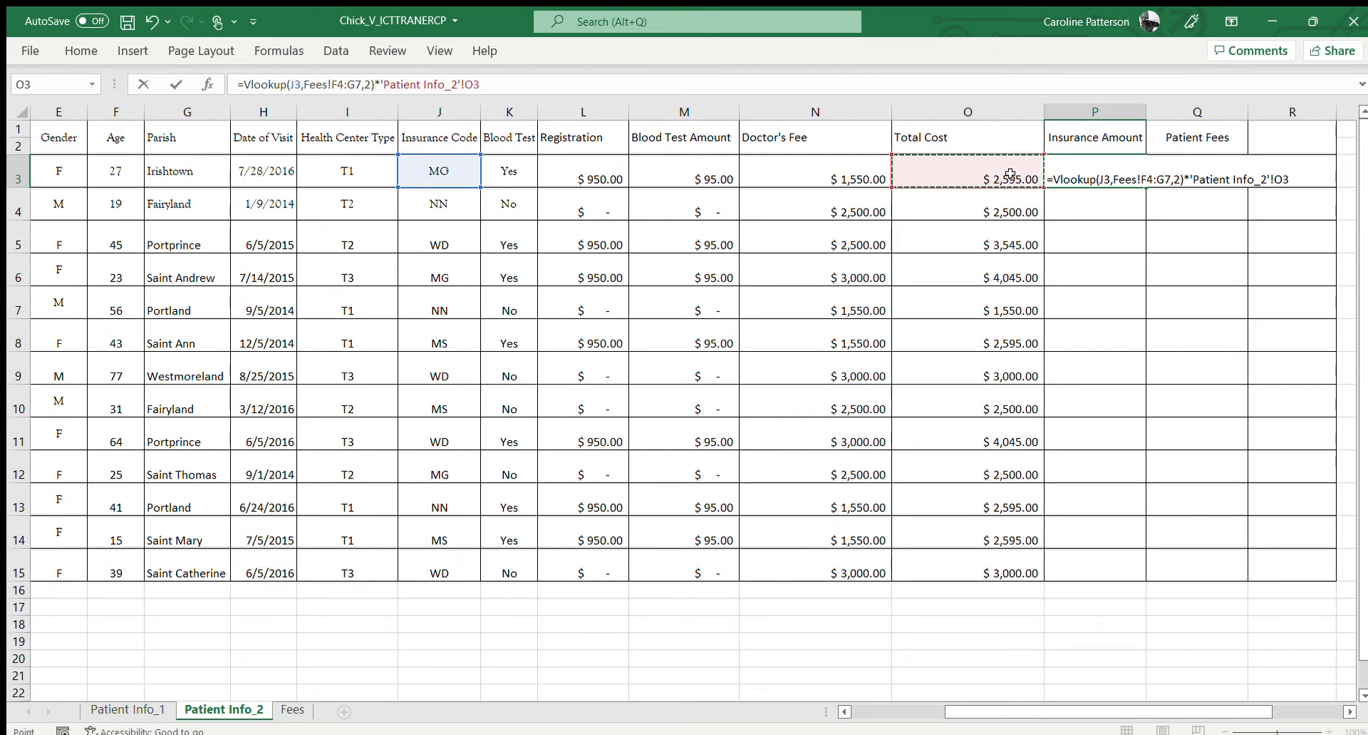
key("Return")
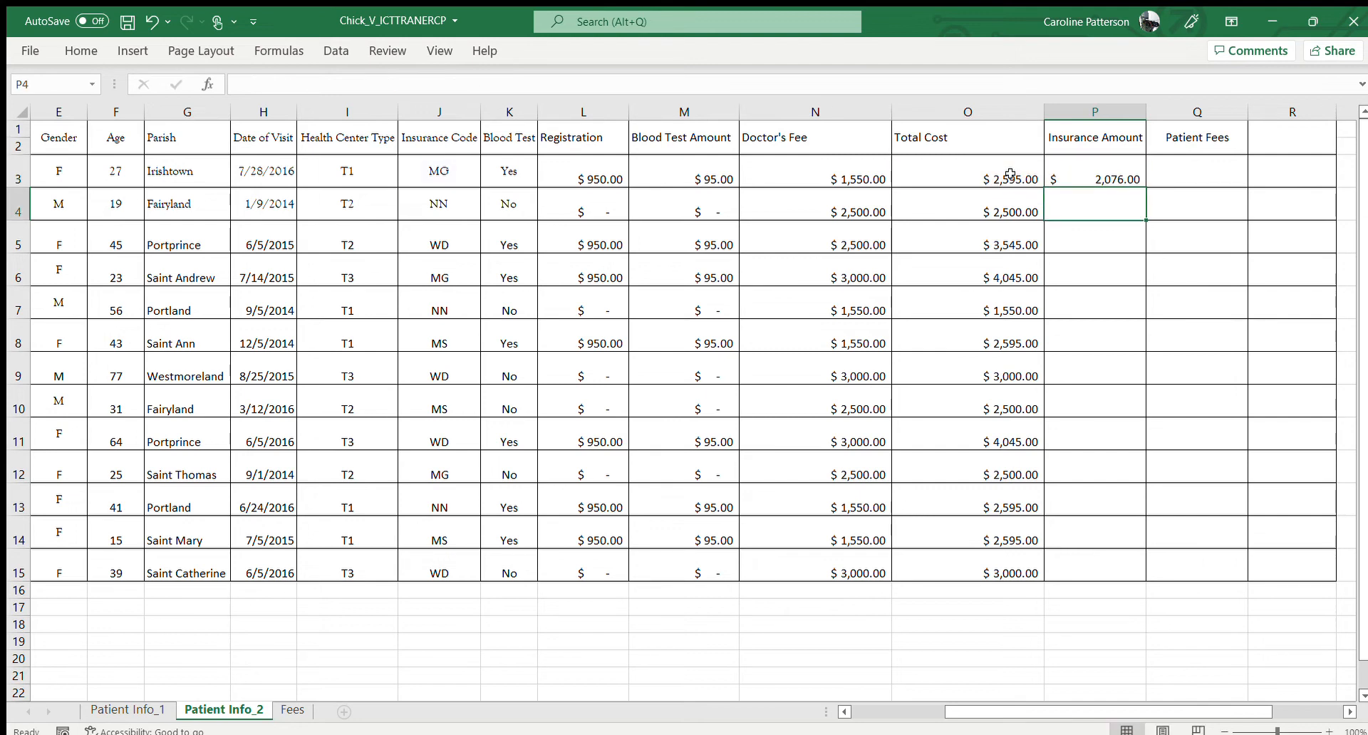
Make the table range in the P3 Insurance Amount formula absolute as Fees!$F$4:$G$7
left_click(1101, 171)
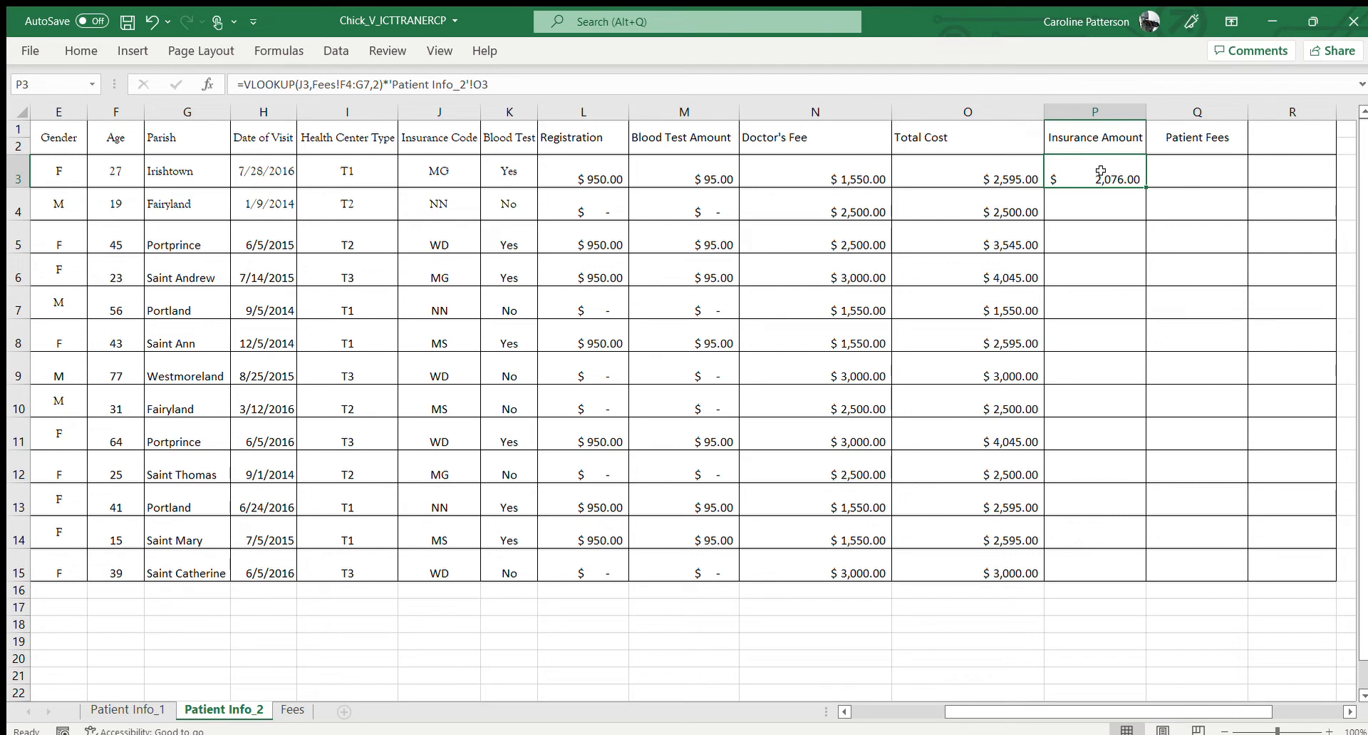
left_click(347, 87)
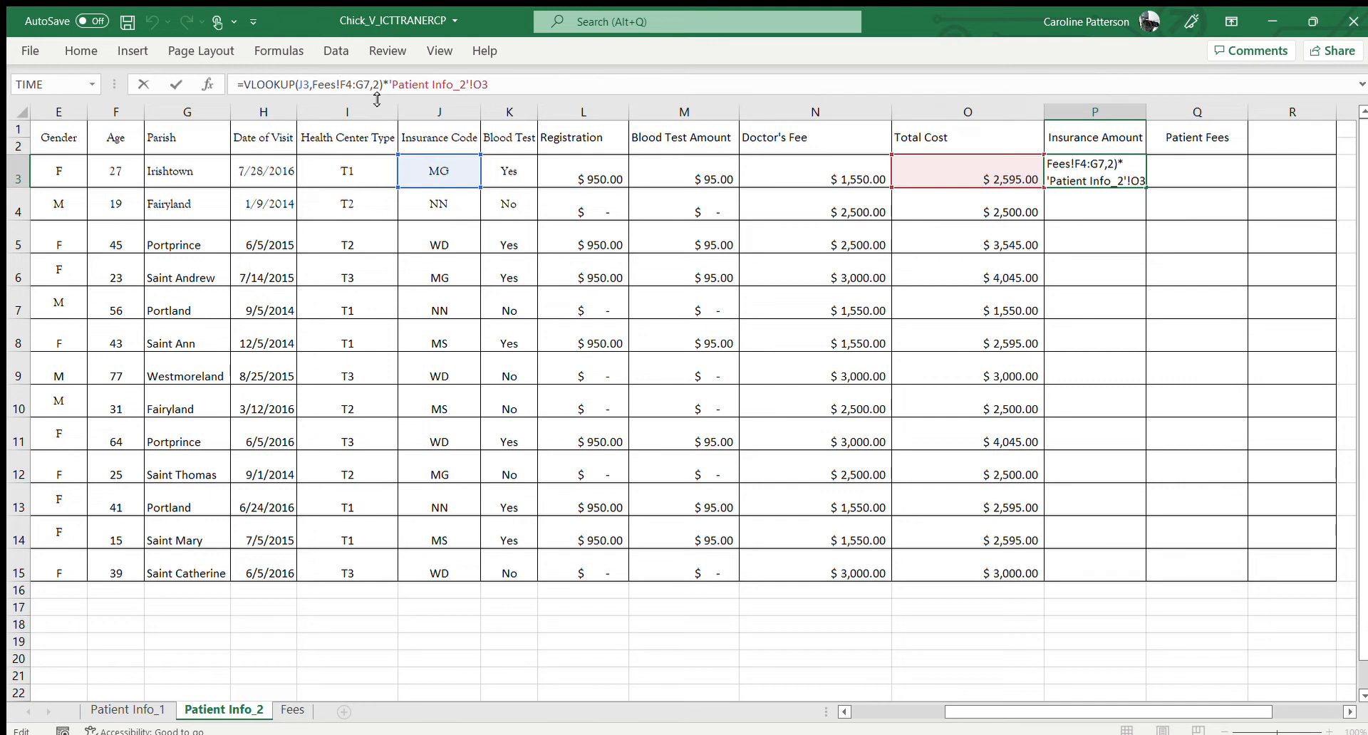
type("$F")
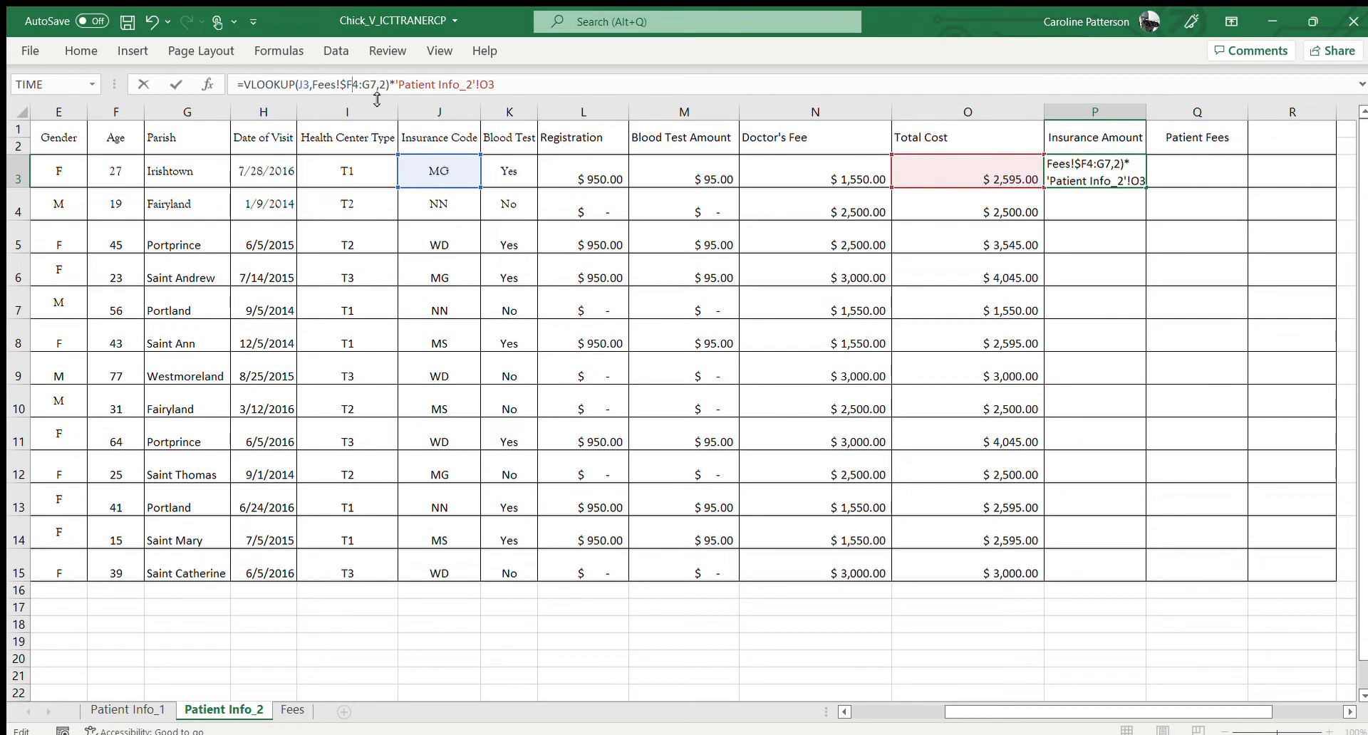
type("$")
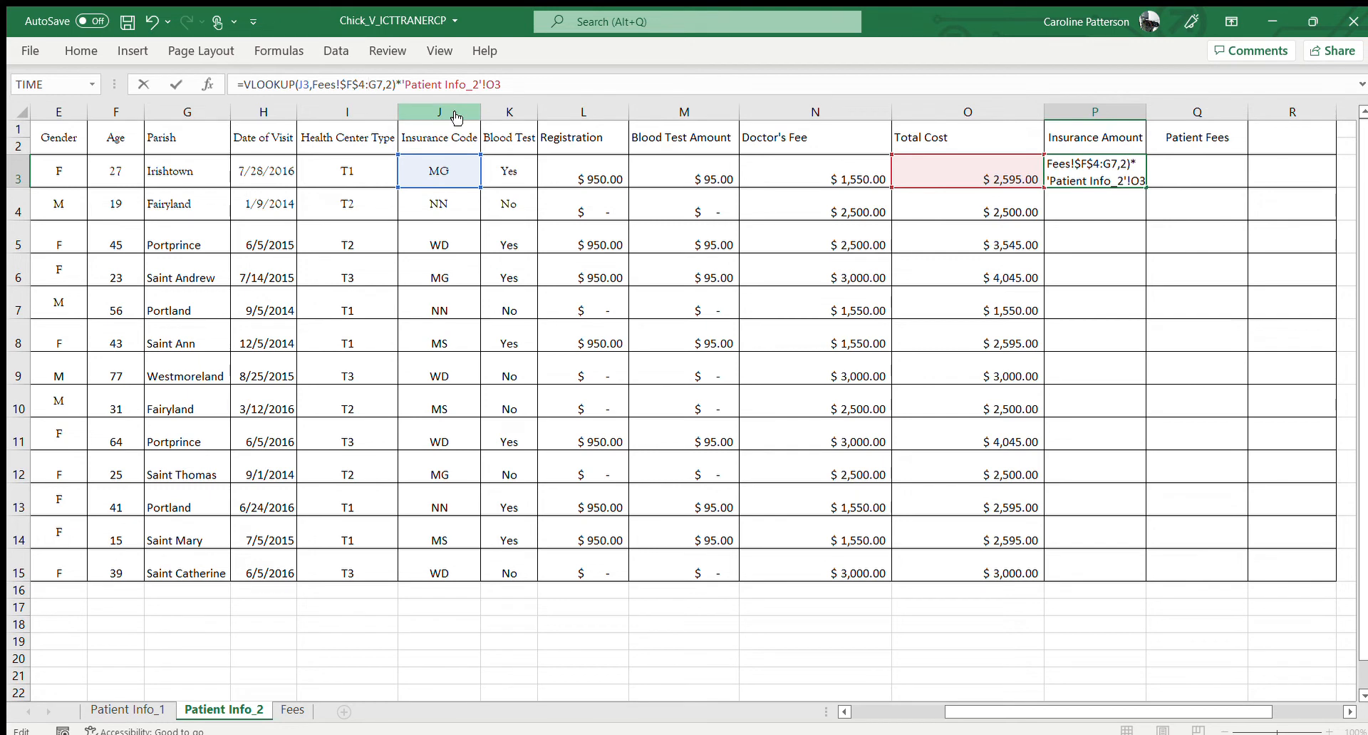
type("$F")
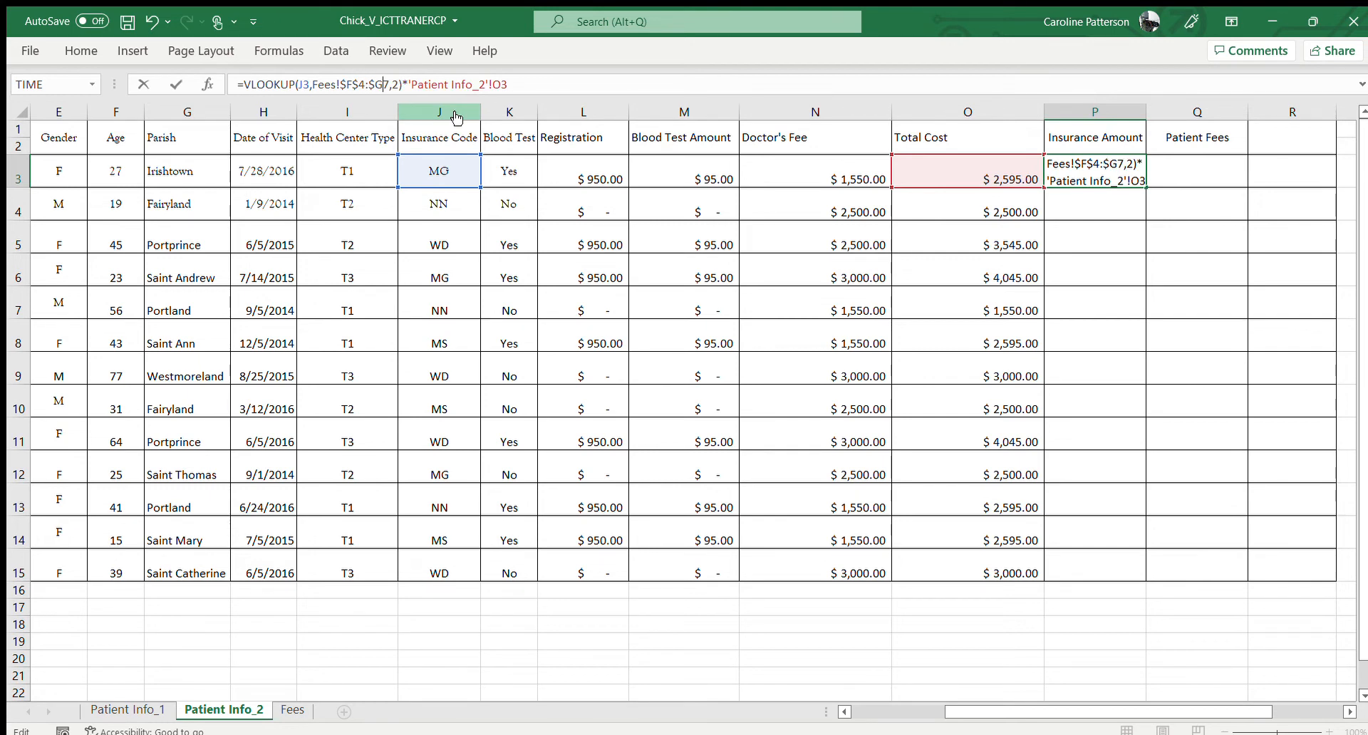
type("$")
key("Return")
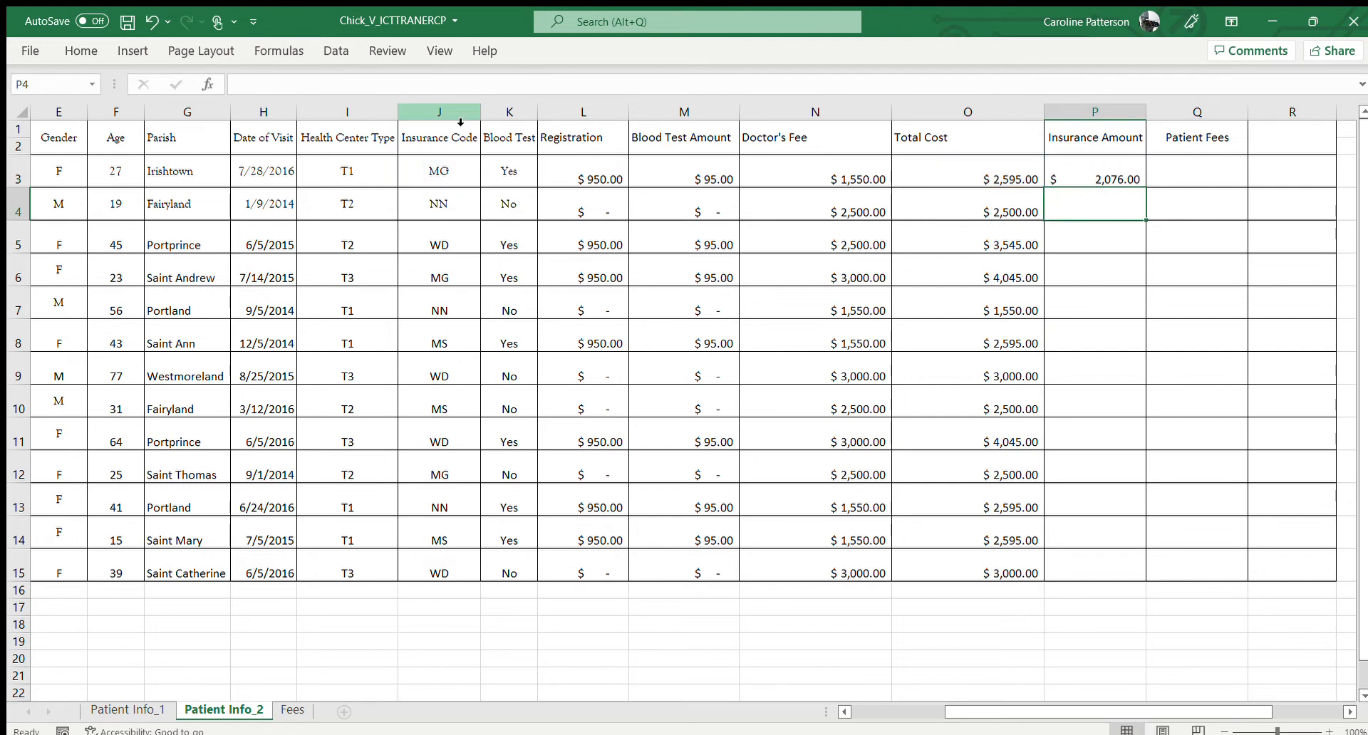
Copy the Insurance Amount formula from P3 down through row 15
left_click(1093, 167)
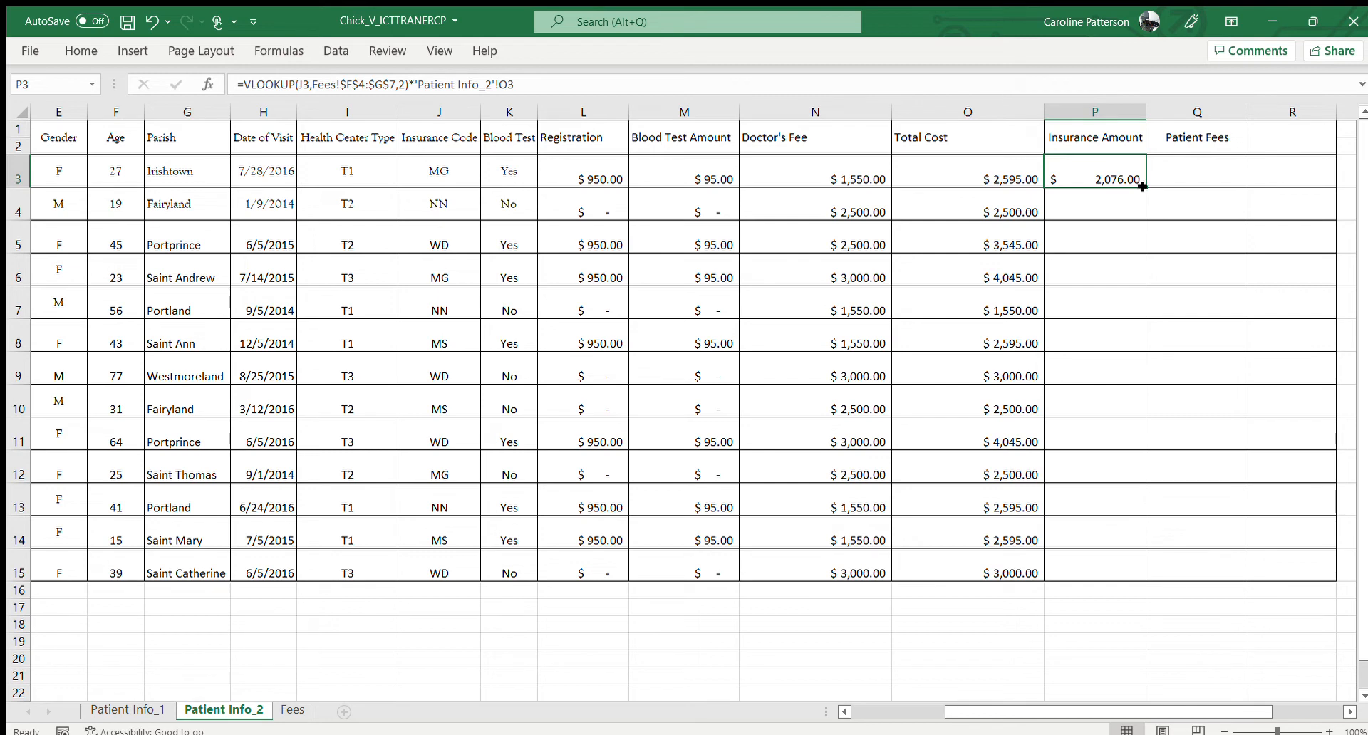
left_click_drag(1143, 187, 1151, 557)
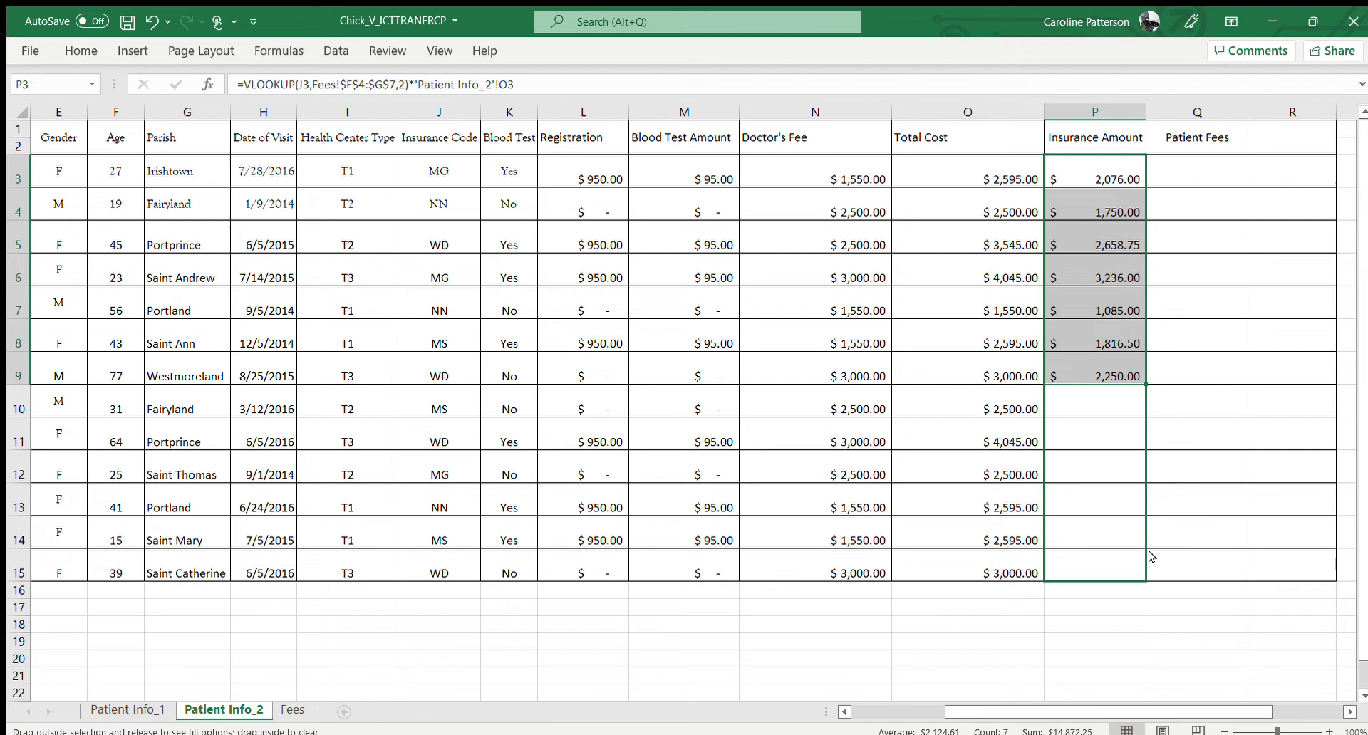
left_click(1107, 508)
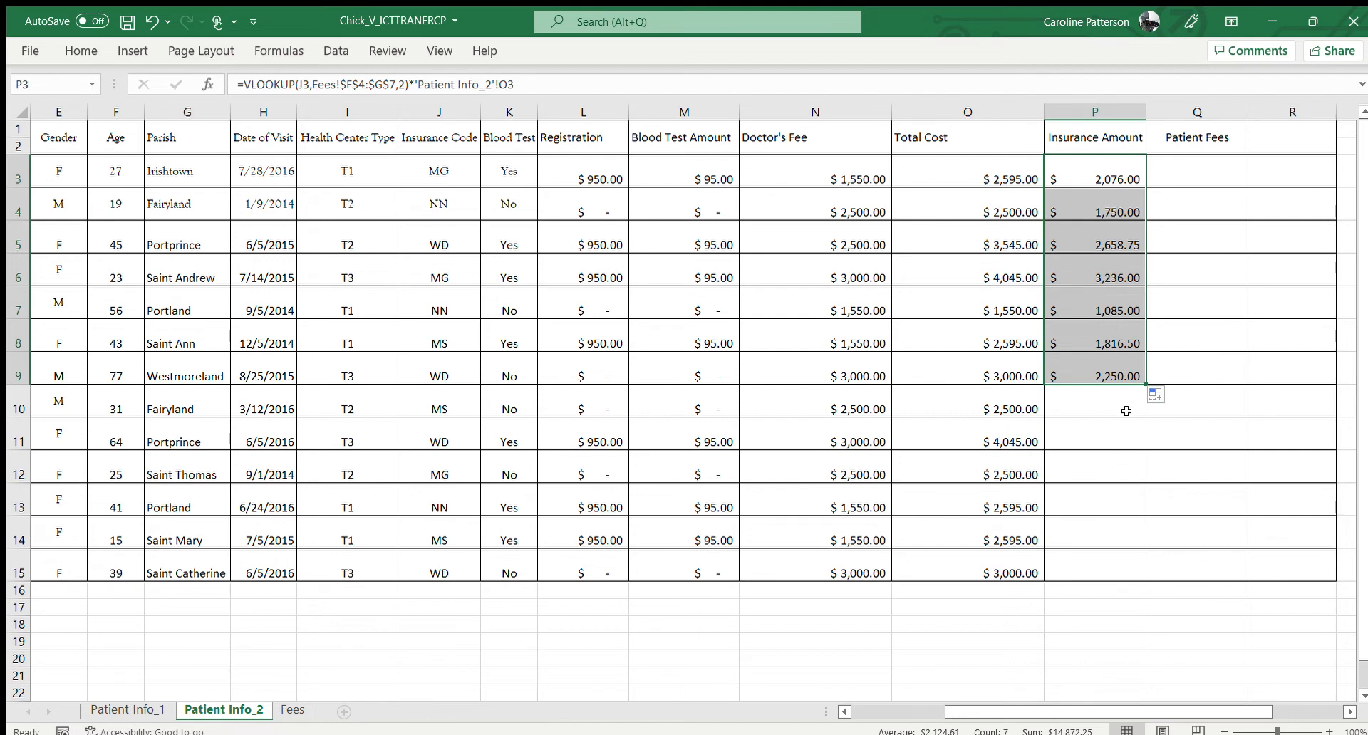
left_click_drag(1145, 386, 1135, 568)
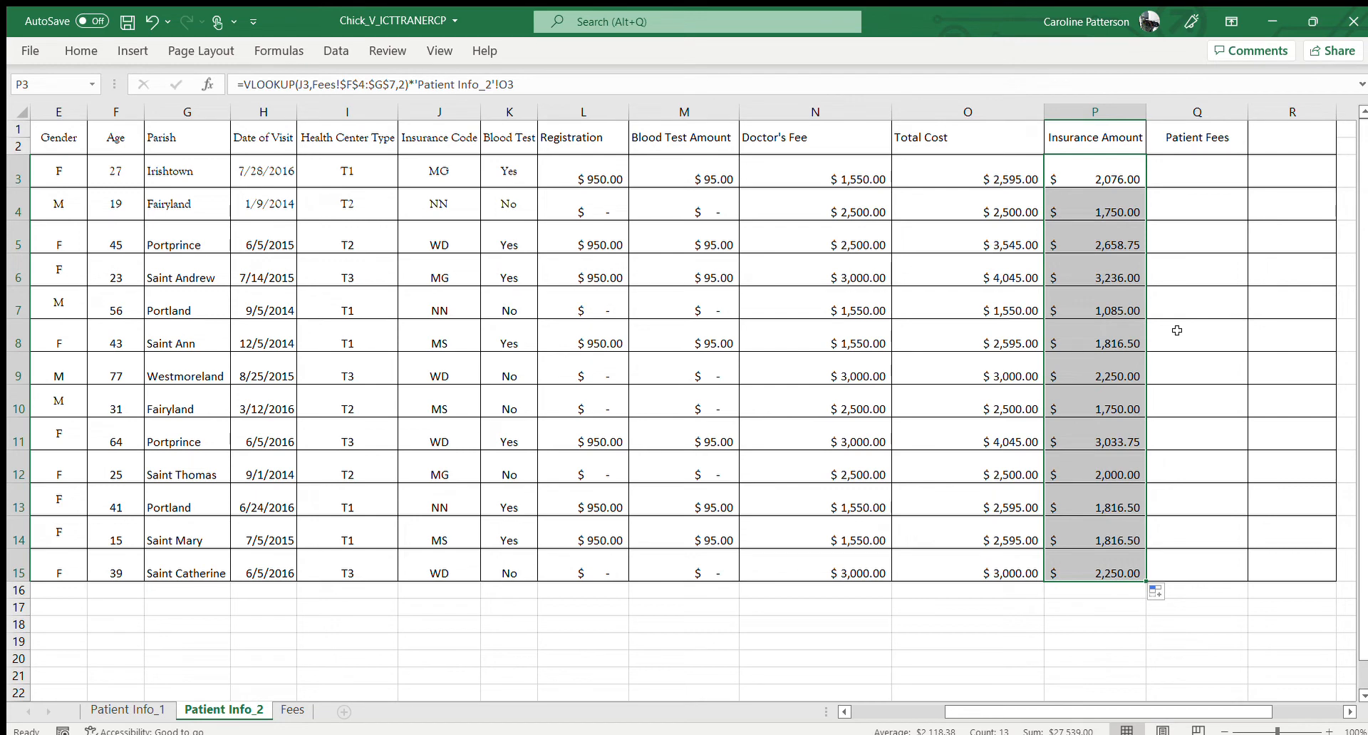
Calculate Patient Fees in Q3 with =O3-P3 and copy the formula down through row 15
left_click(1197, 172)
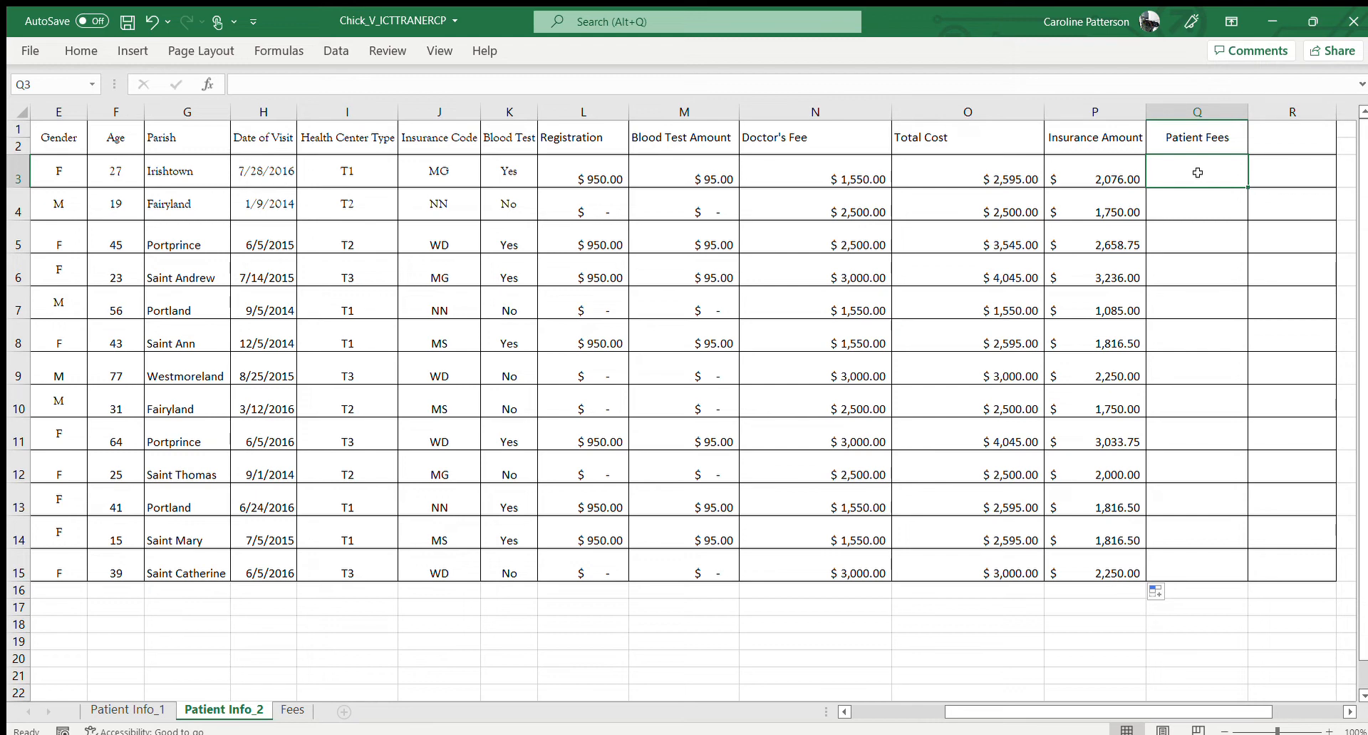
type("=")
left_click(1001, 182)
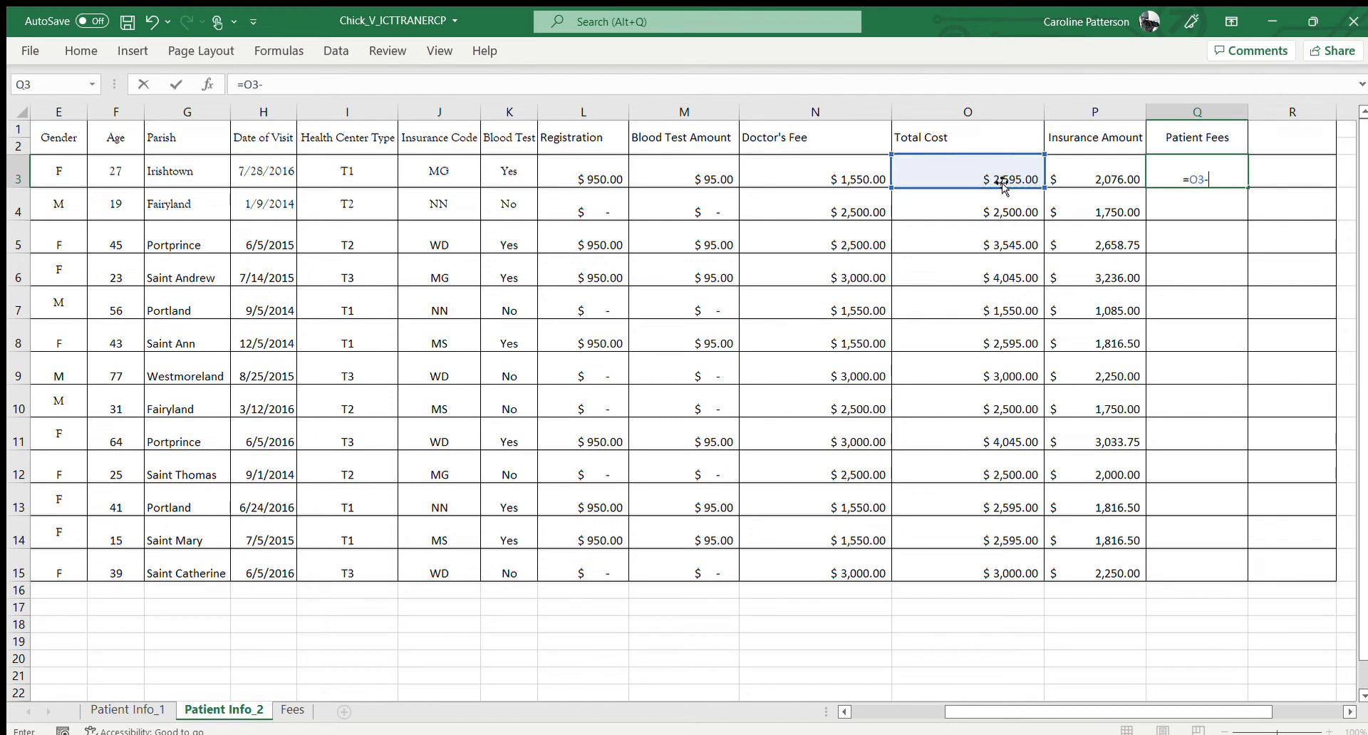
type("-")
left_click(1104, 182)
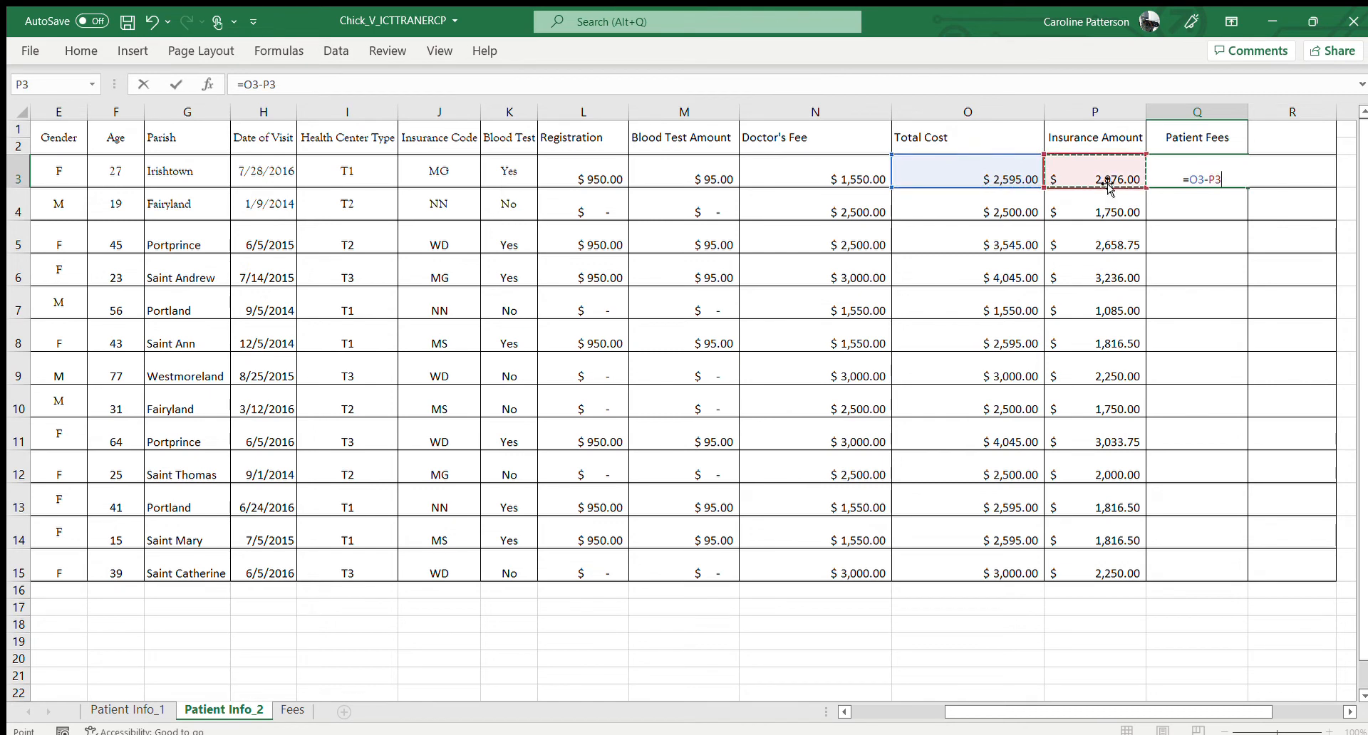
key("Return")
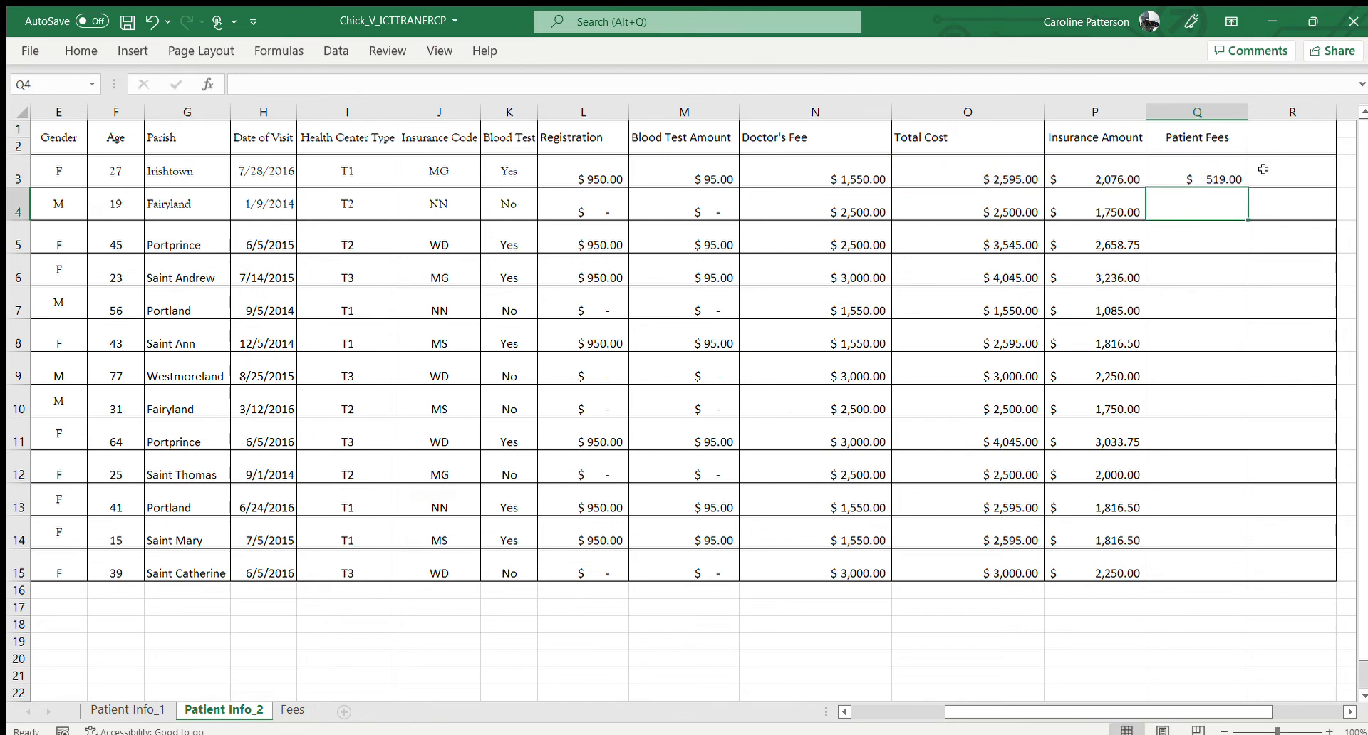
left_click(1228, 173)
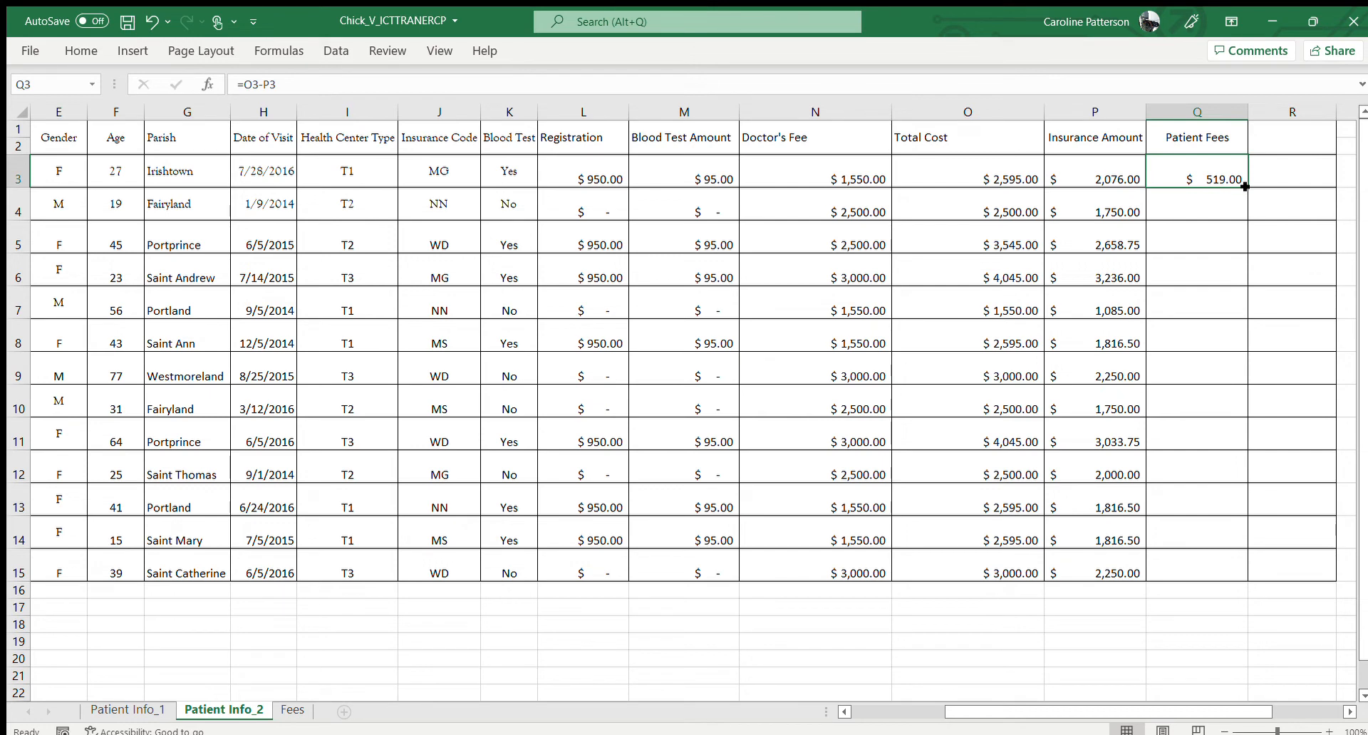
left_click_drag(1244, 189, 1254, 569)
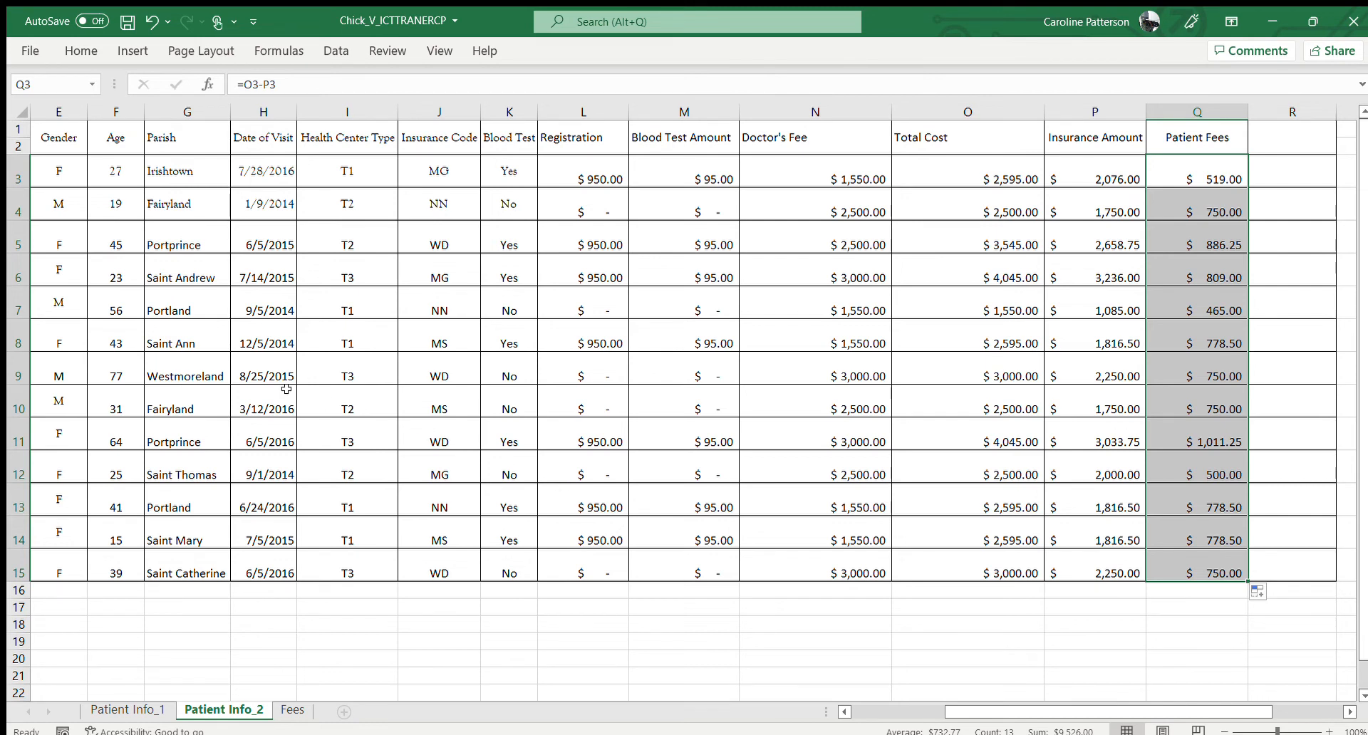
Return to cell A1 and slightly widen the Blood Test column K
left_click(64, 89)
type("a1")
key("Return")
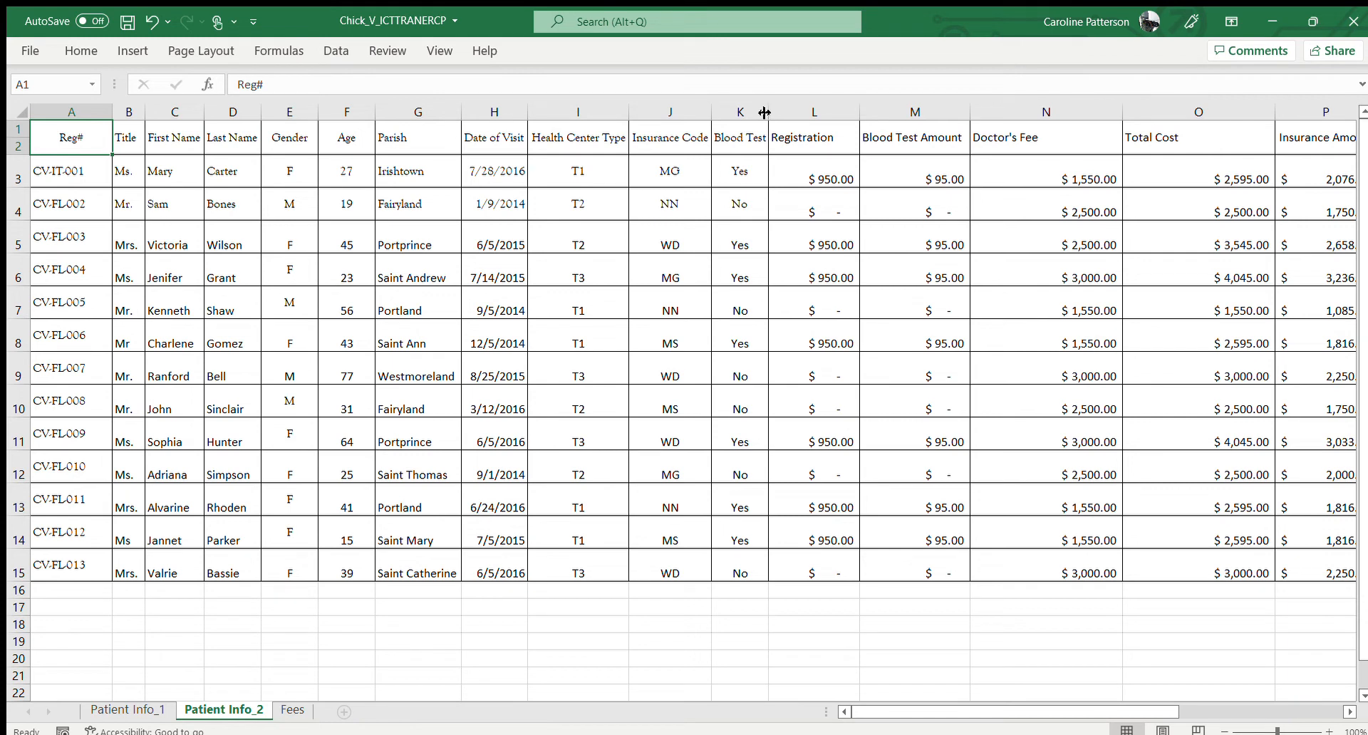
left_click_drag(764, 111, 773, 112)
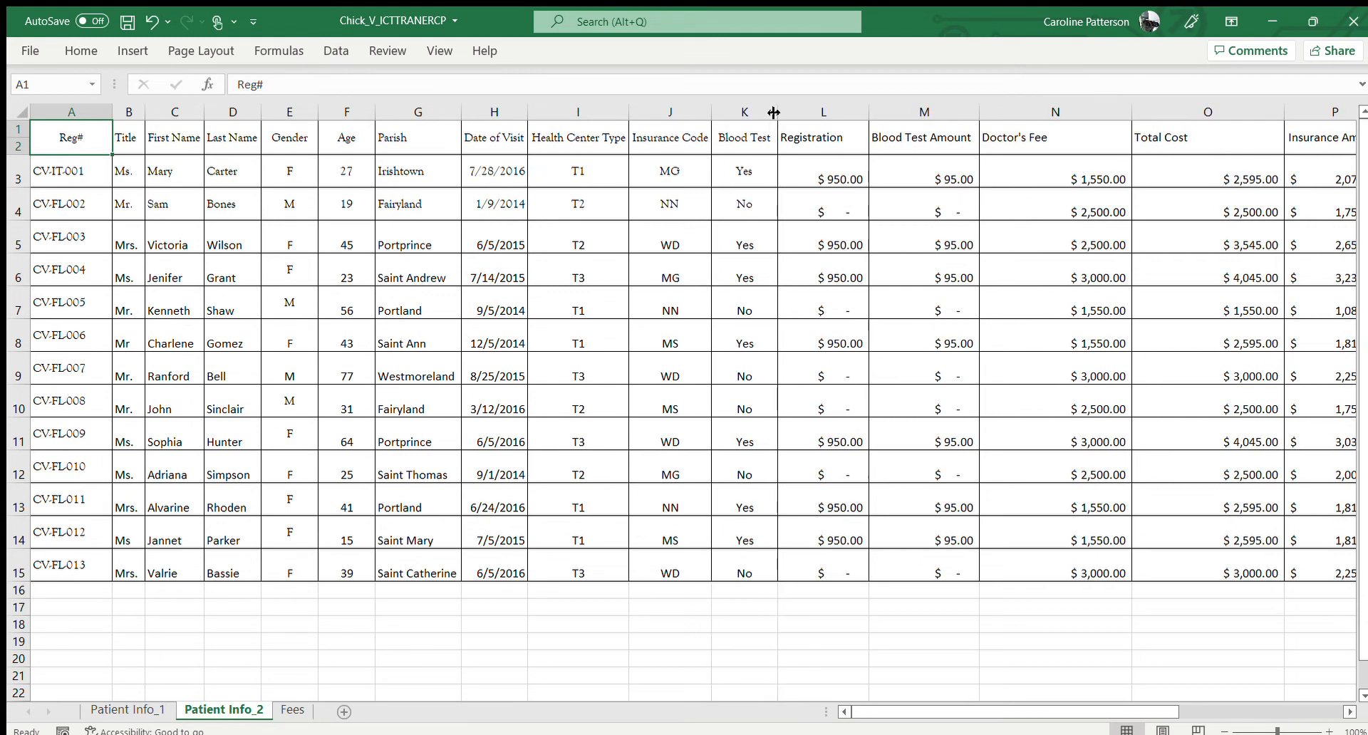
Center the Doctor's Fee heading in N1 horizontally
left_click(1026, 138)
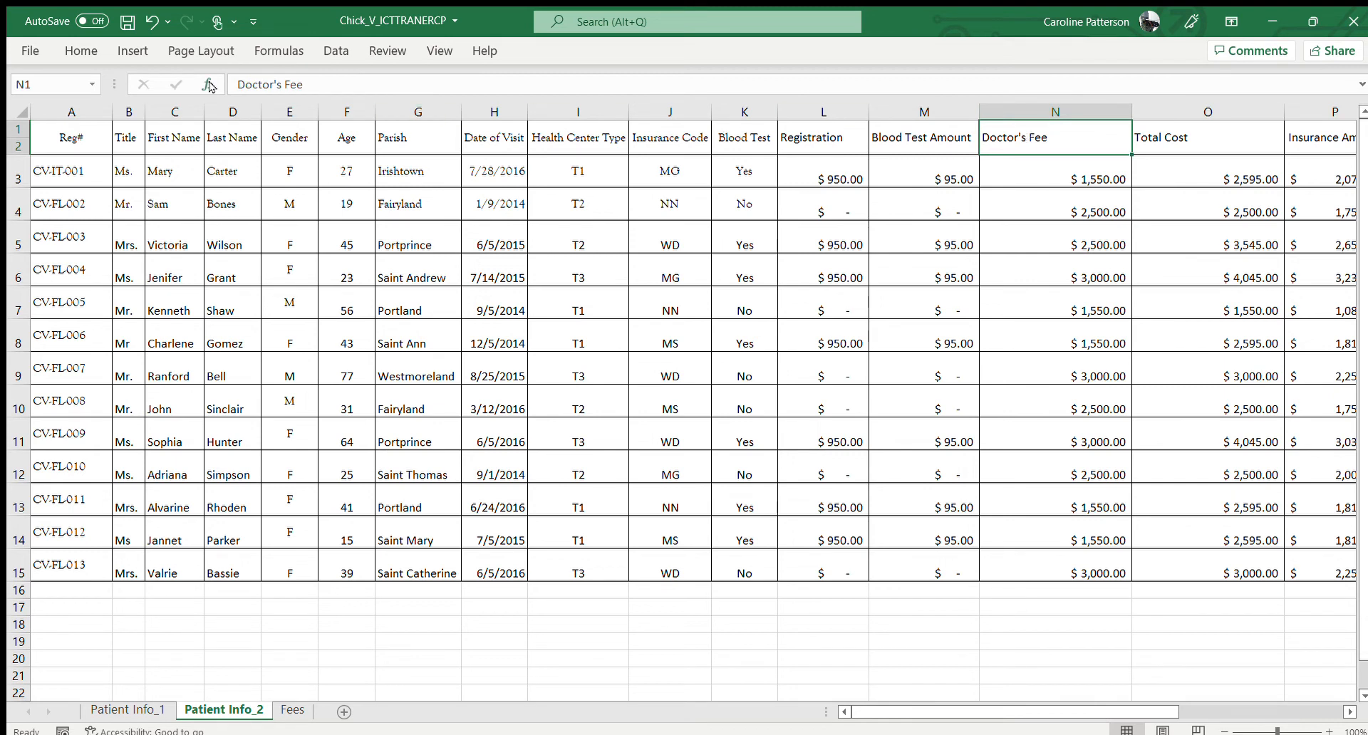
left_click(82, 51)
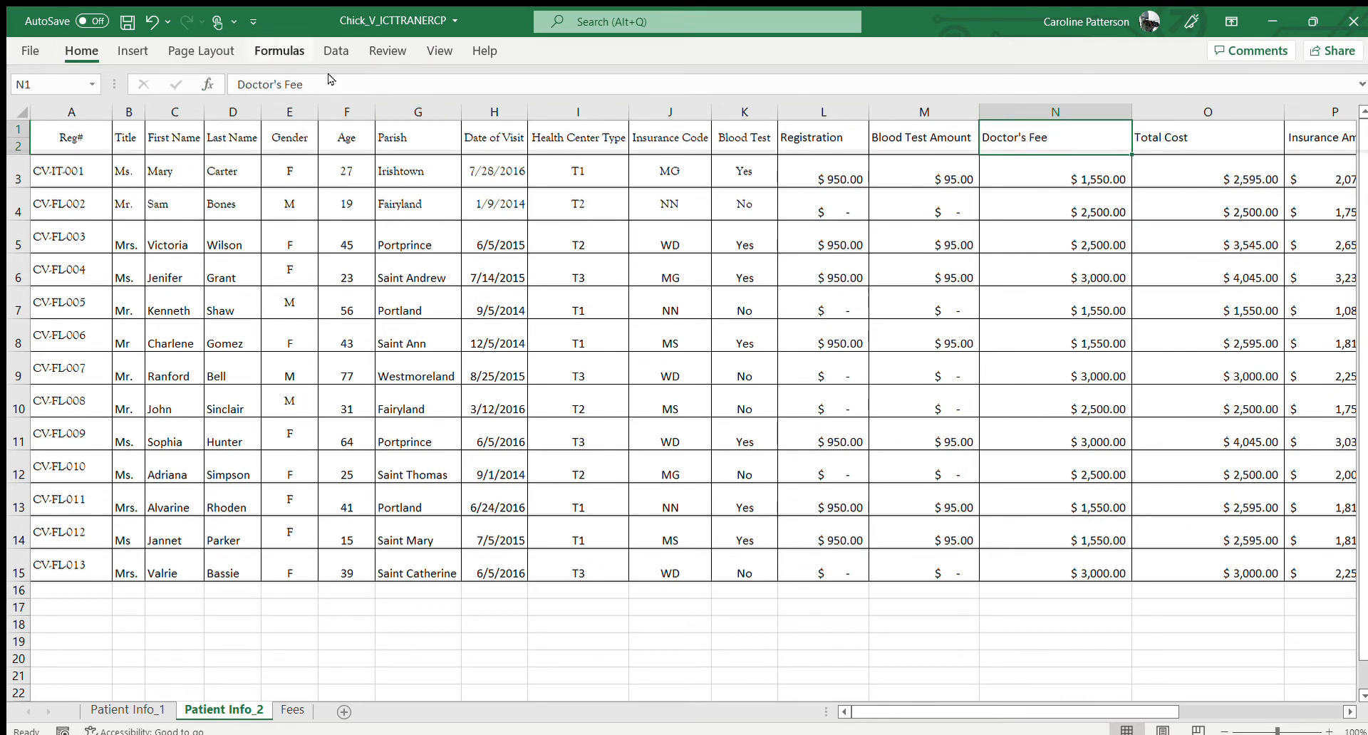
left_click(385, 104)
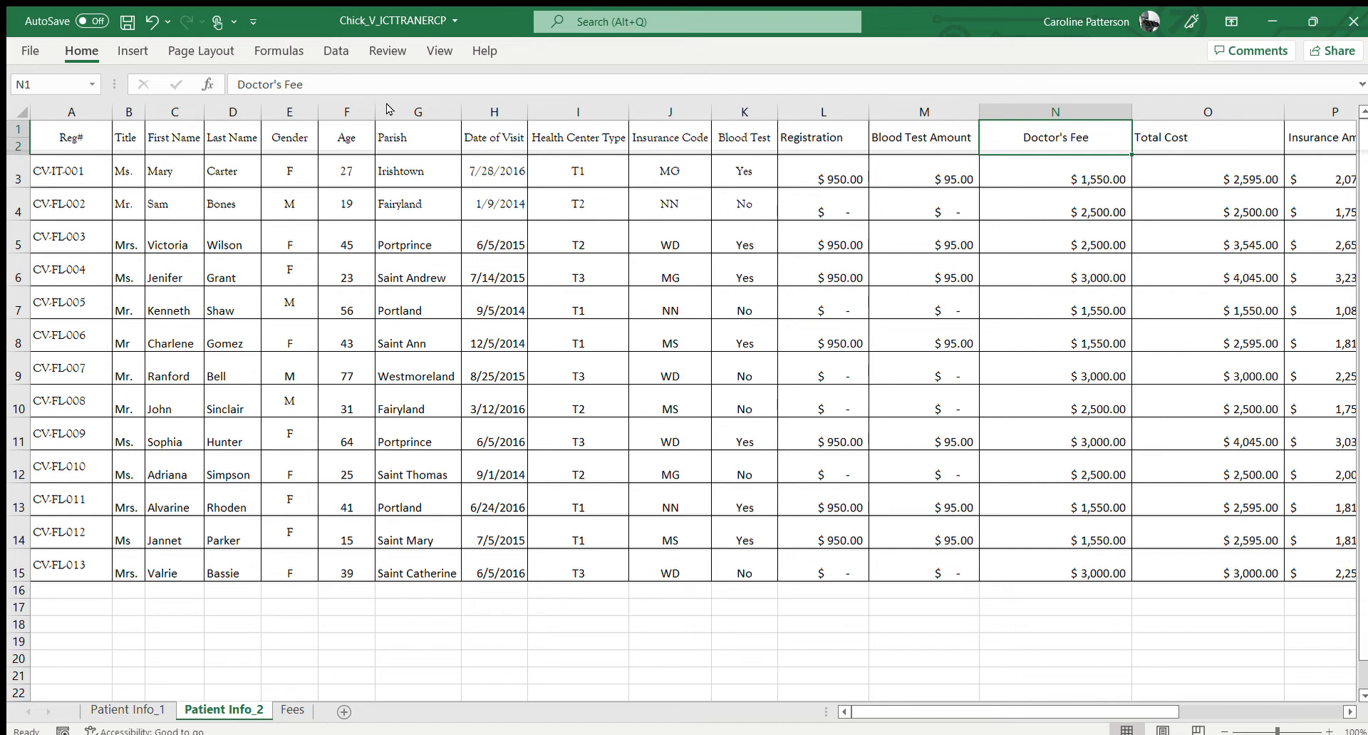
scroll(629, 280, "down", 5)
scroll(629, 279, "up", 5)
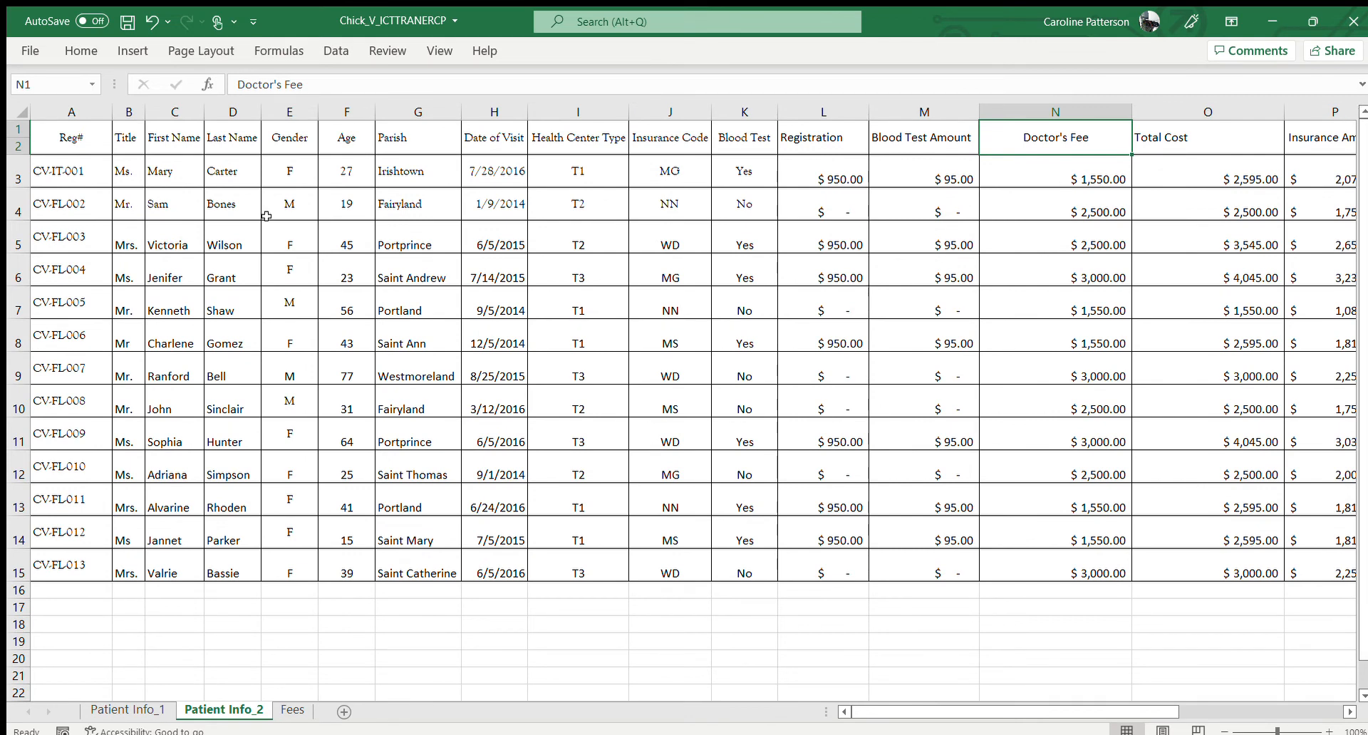
Insert two blank rows above the header row of the patient table
left_click(42, 143)
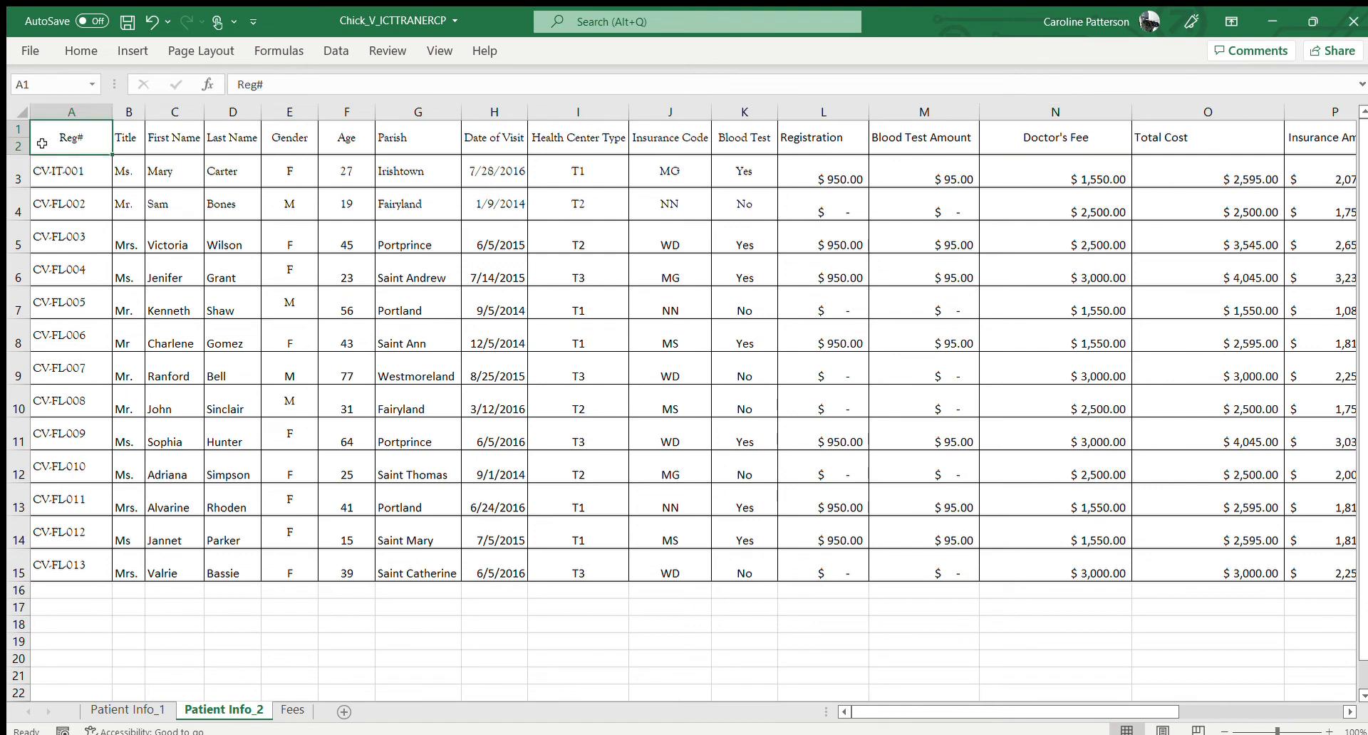
left_click(134, 53)
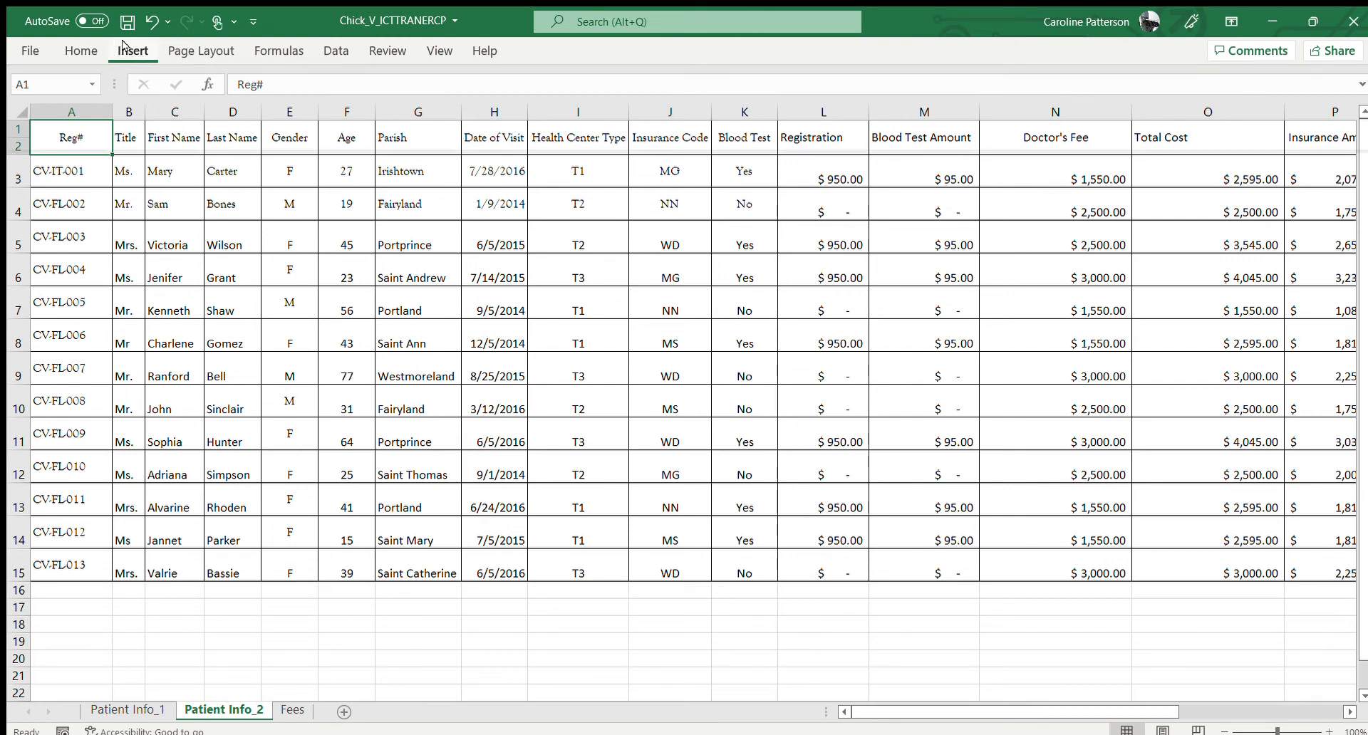
left_click(82, 51)
left_click(968, 173)
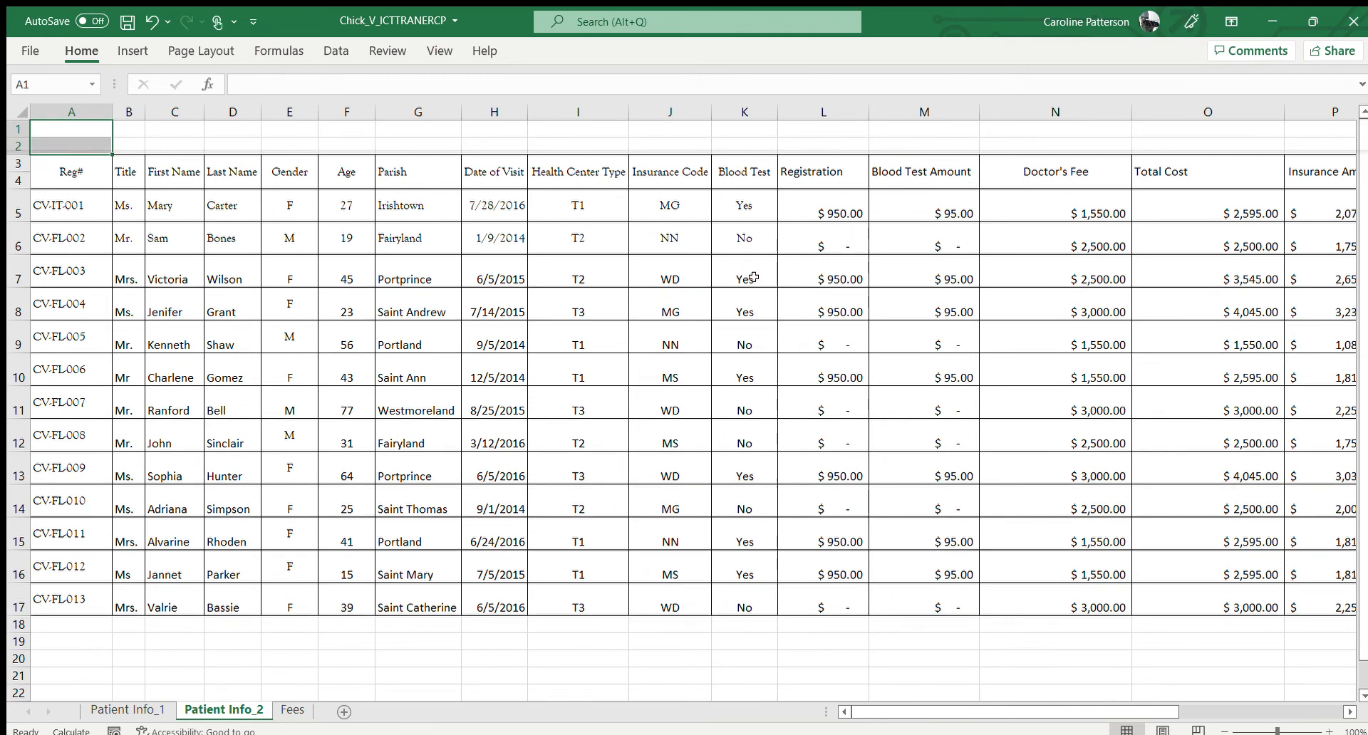
left_click(541, 257)
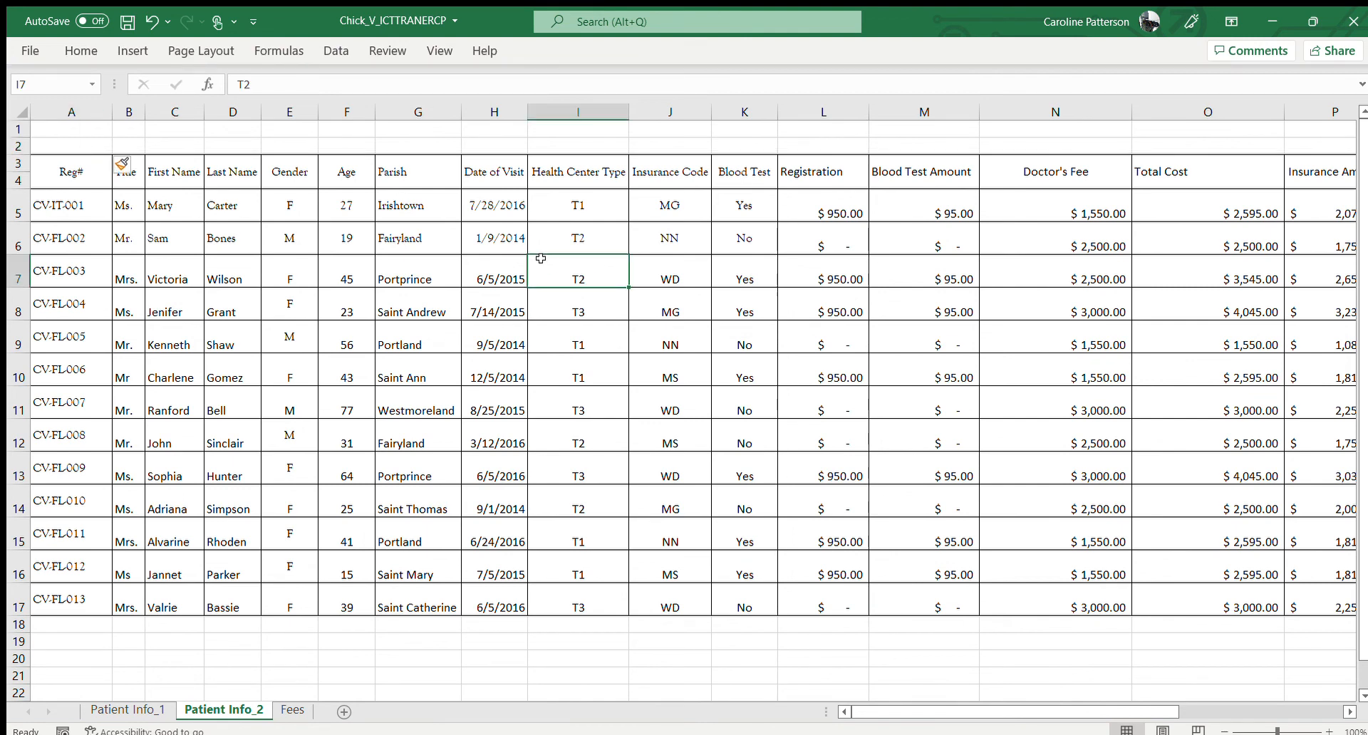
Enter the title "Calculation of Patient Fees" in cell A2 above the patient table
left_click(90, 144)
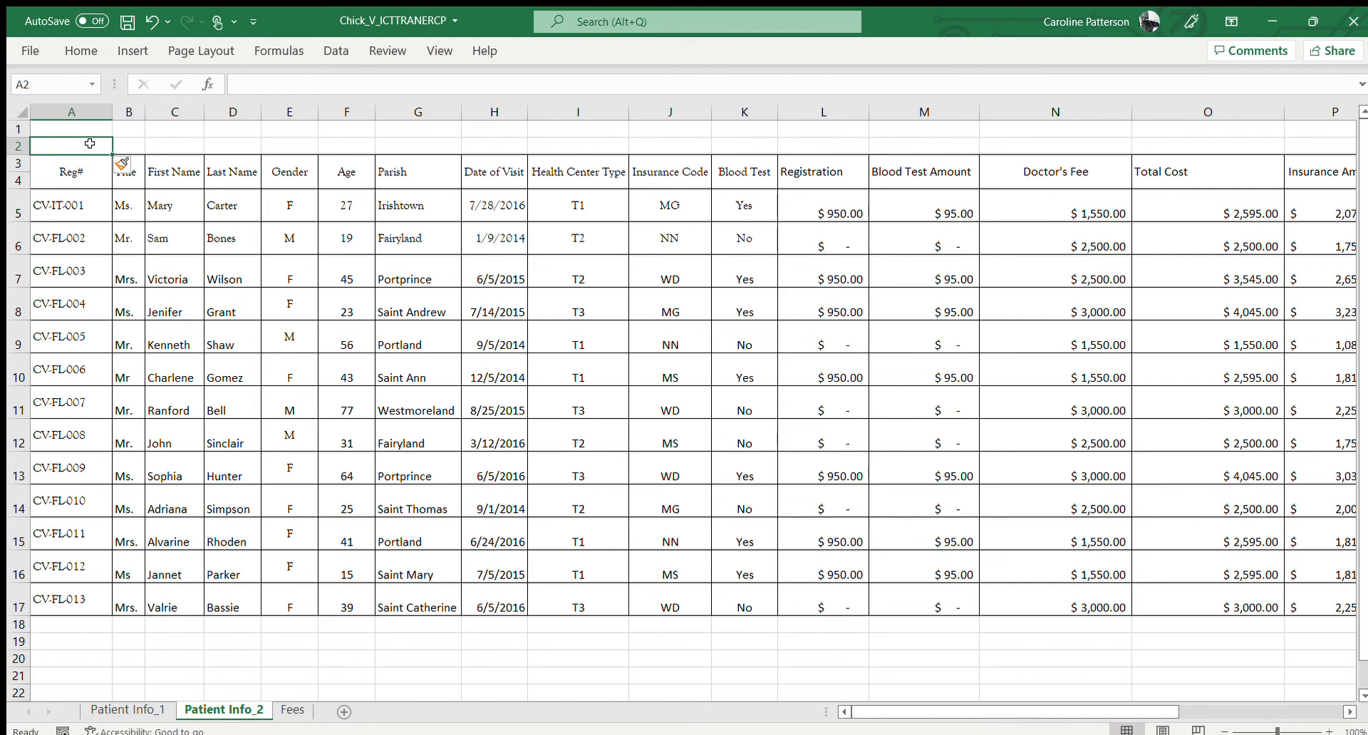
type("Ca")
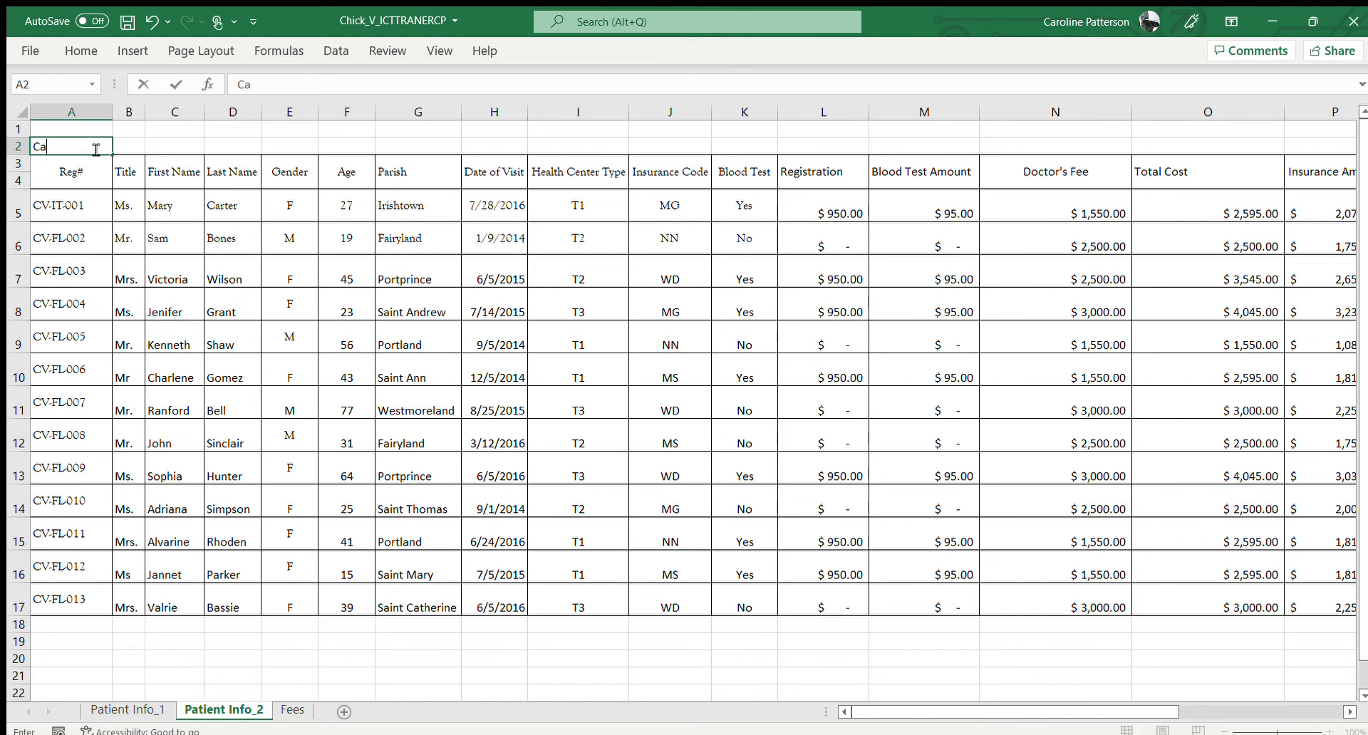
type("lculation ofPatient Fees")
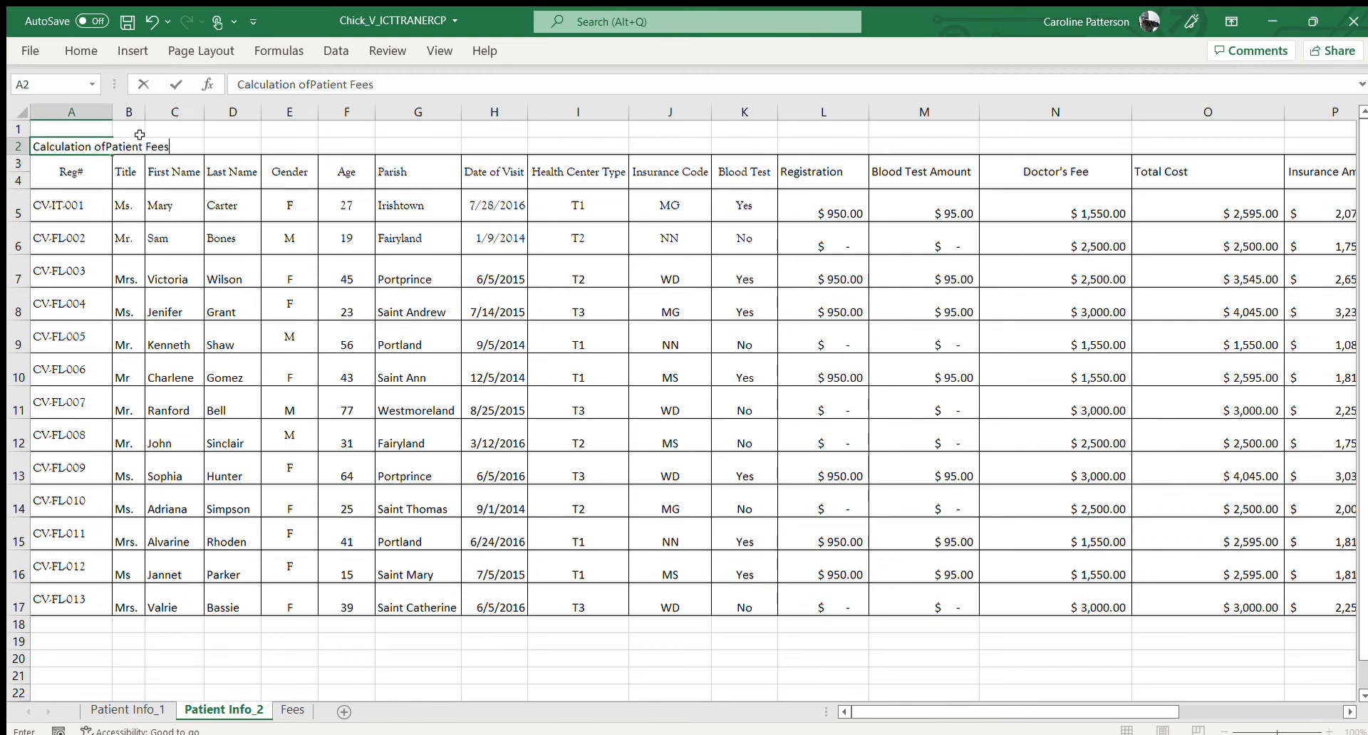
left_click(310, 86)
key("Return")
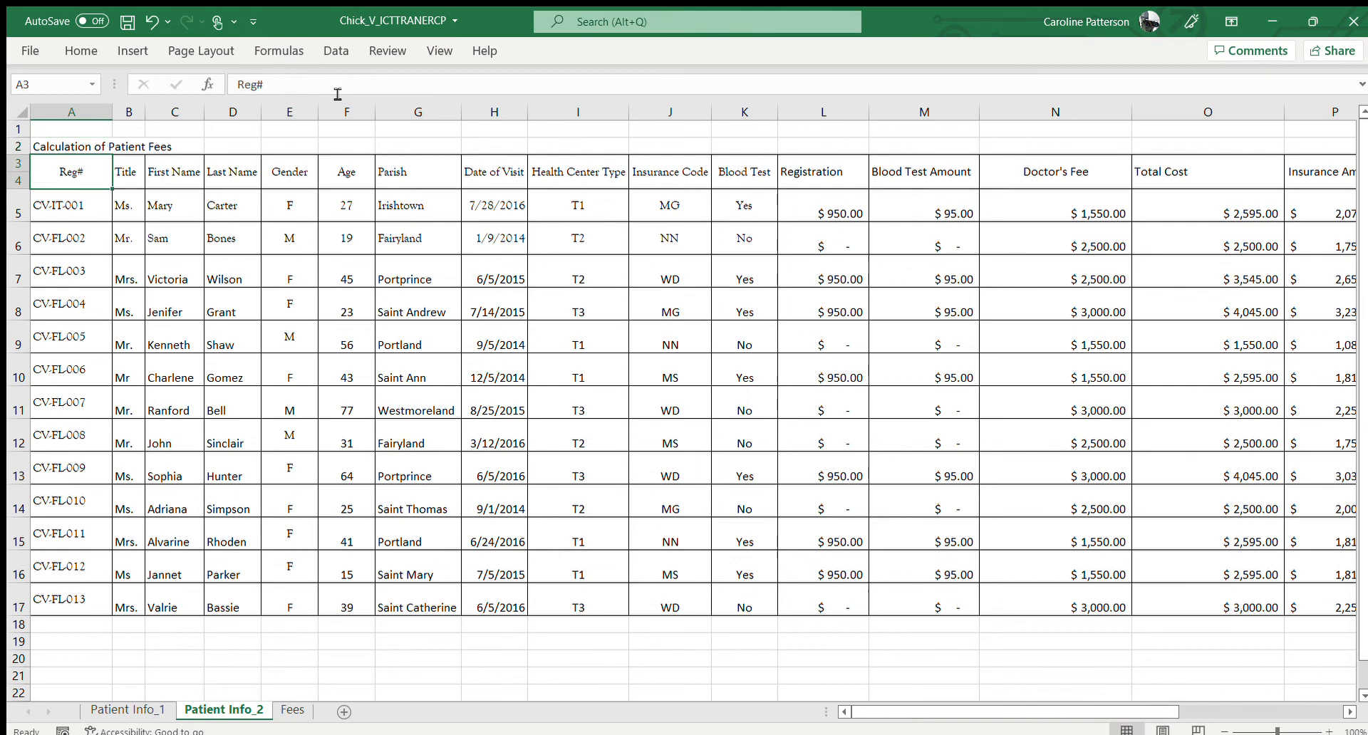
Increase the font size of the title in A2 by several increments and center it horizontally
left_click(85, 146)
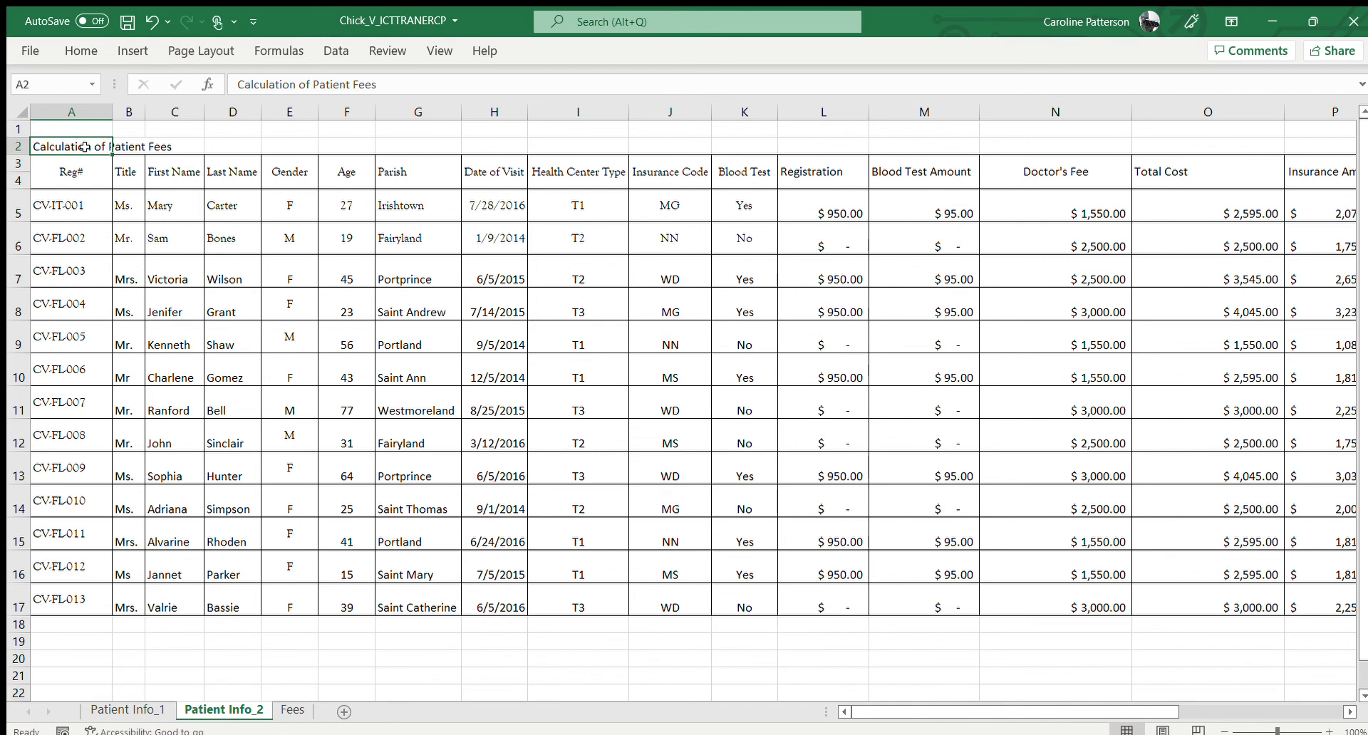
left_click(83, 50)
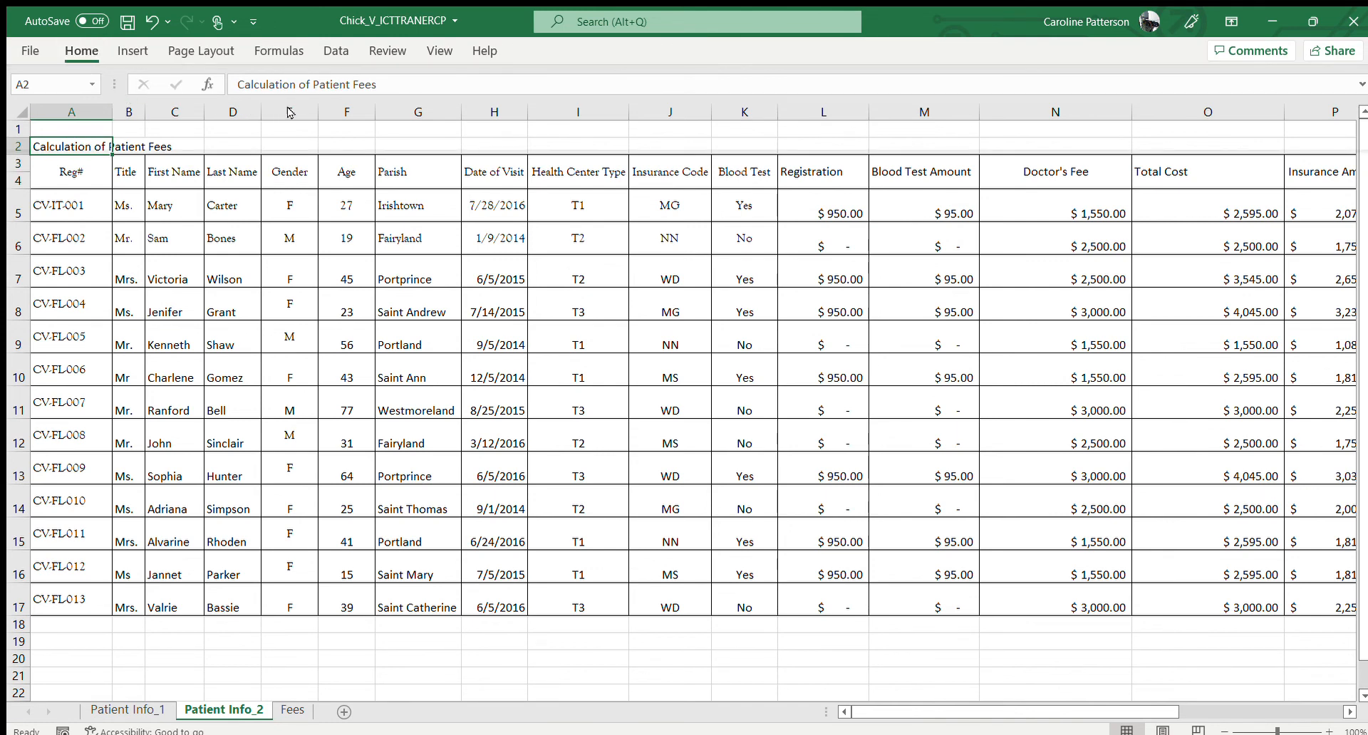
left_click(310, 75)
left_click(310, 76)
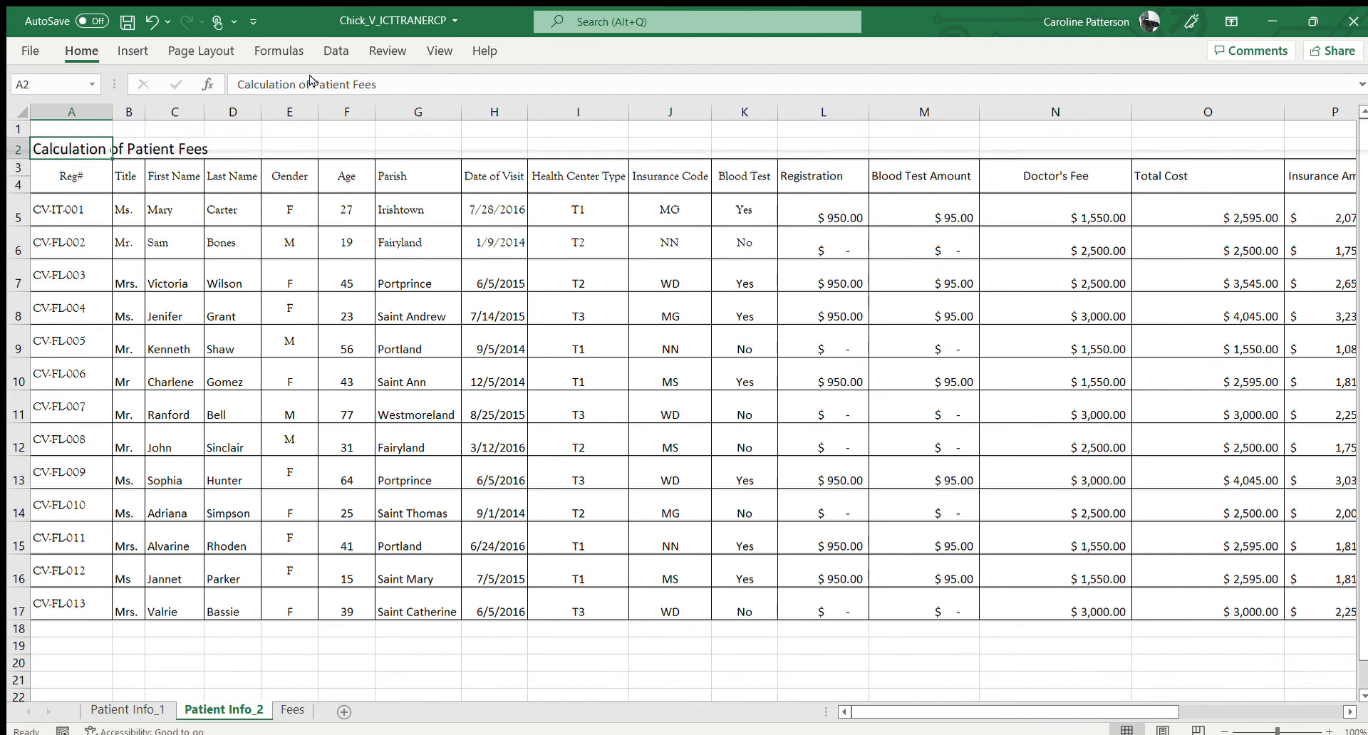
left_click(310, 75)
left_click(310, 76)
left_click(310, 76)
left_click(310, 75)
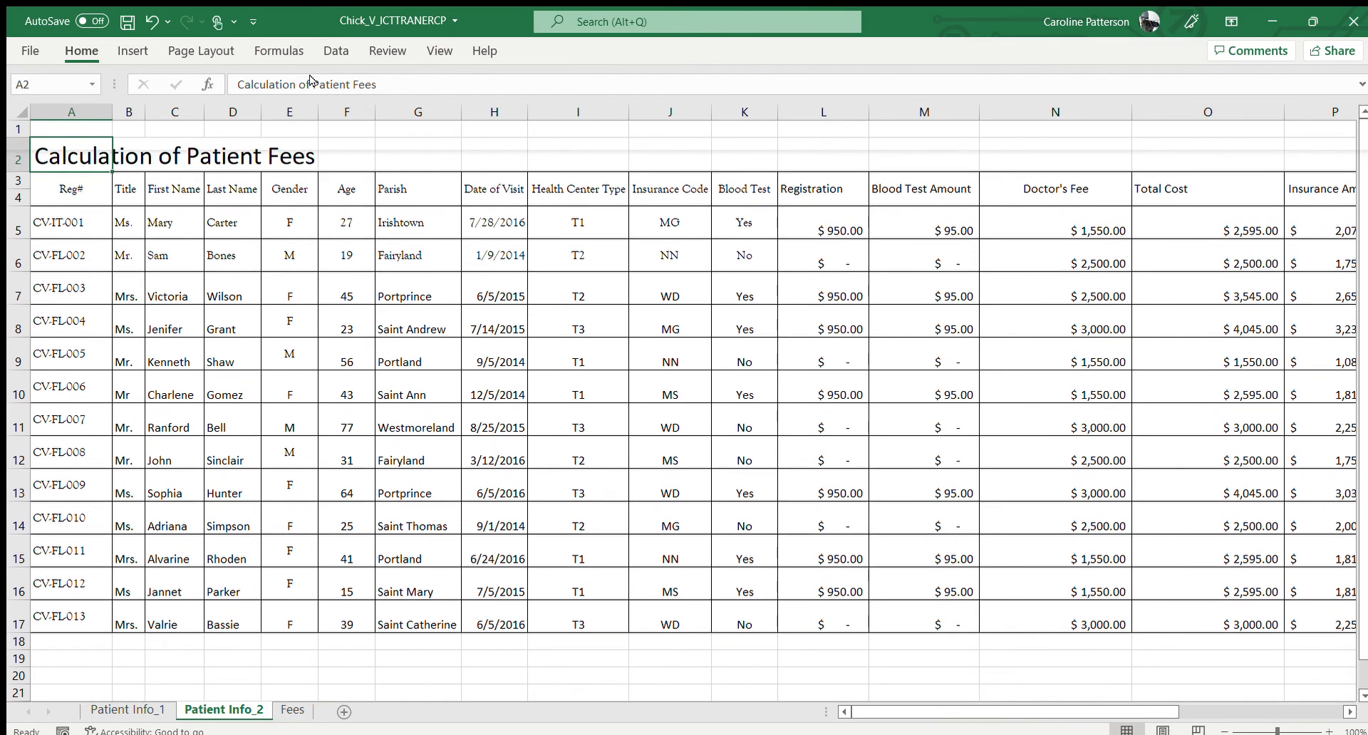
left_click(397, 113)
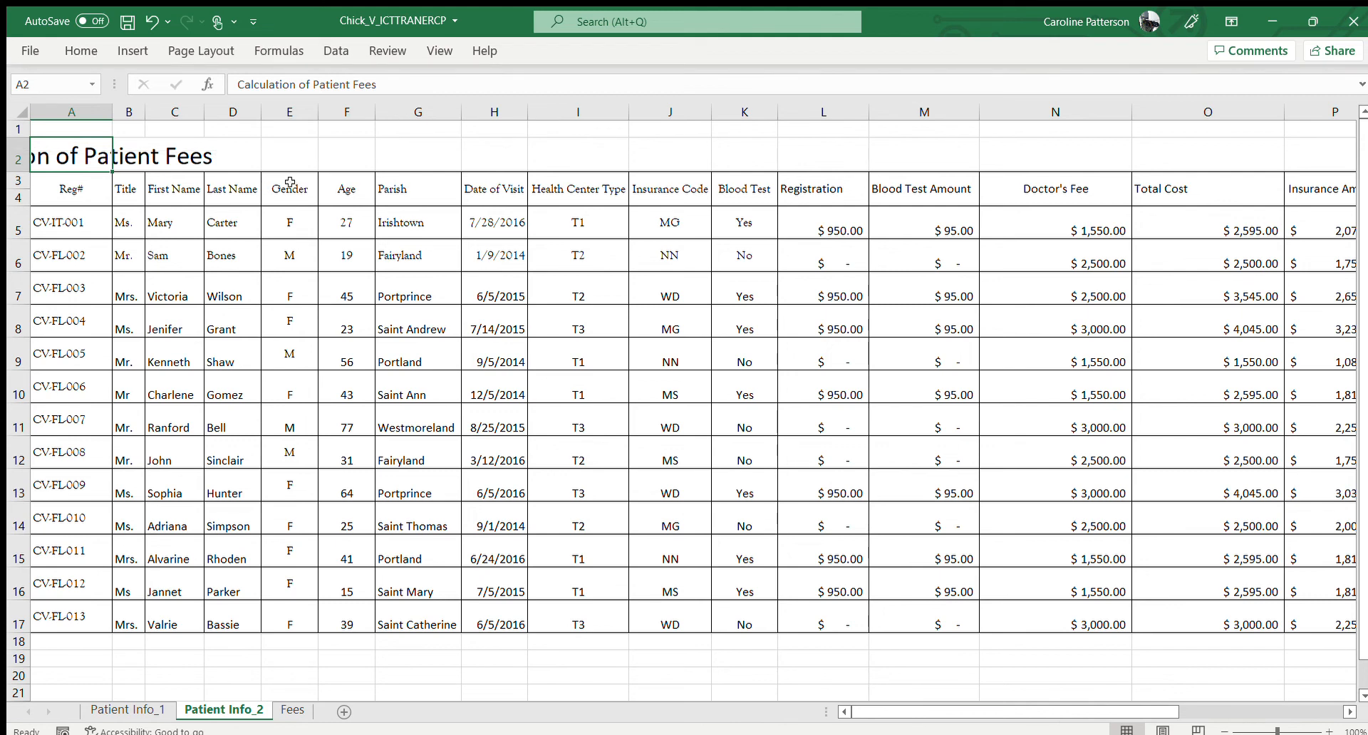
Merge and center the title across A2:Q2 and fill the merged cell with orange
left_click_drag(96, 157, 1238, 153)
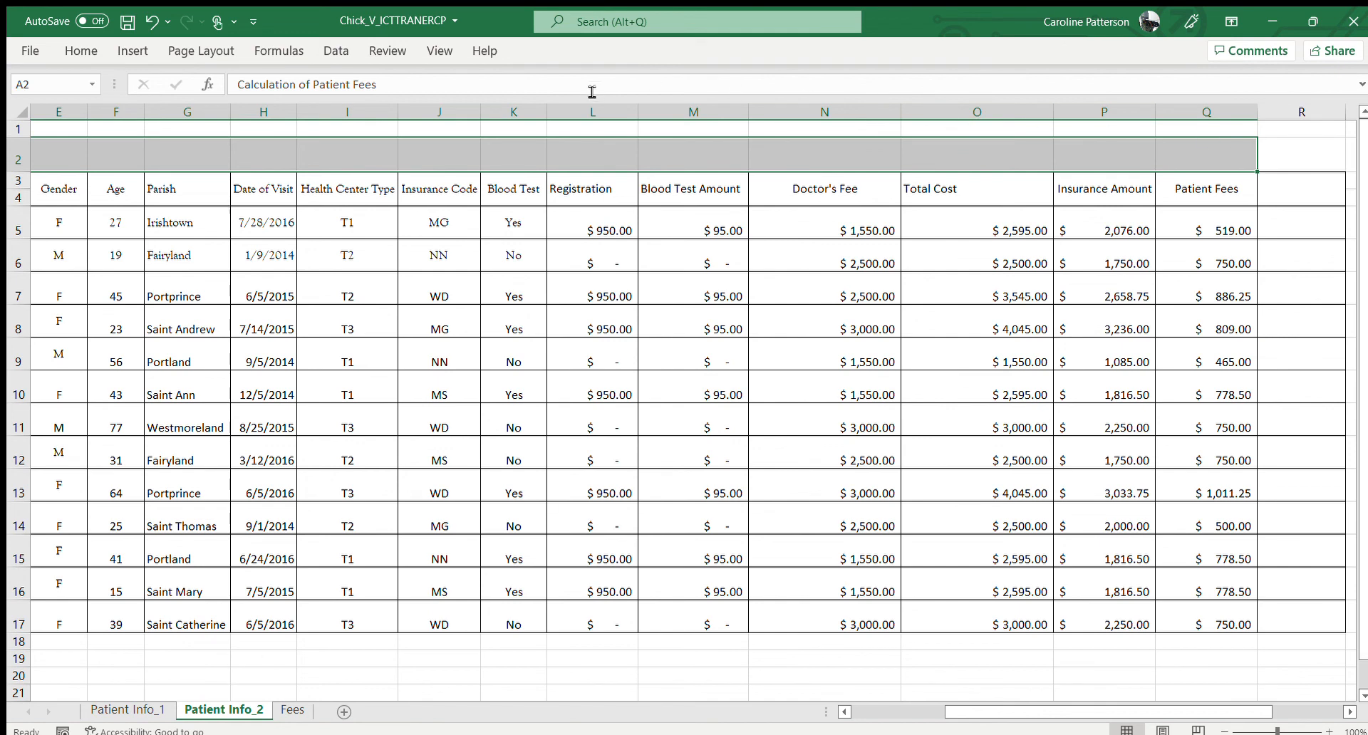
left_click(82, 54)
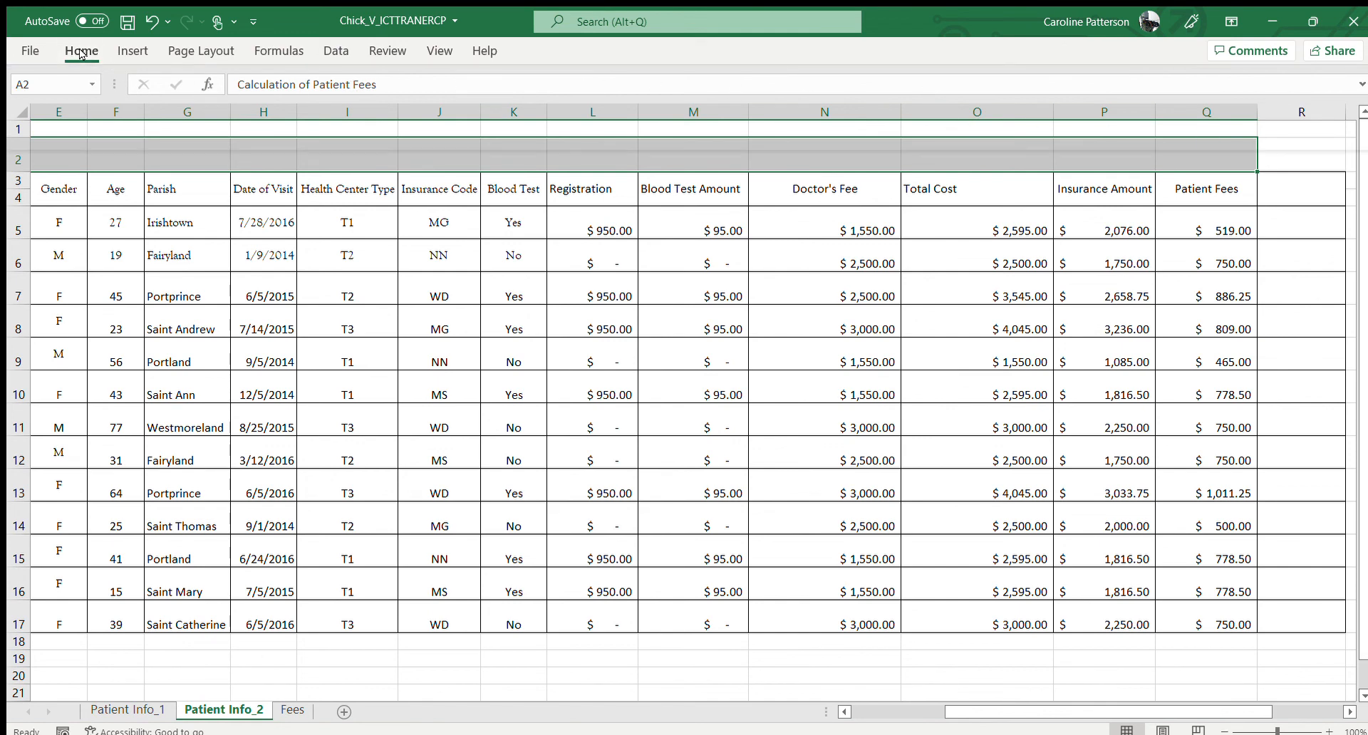
left_click(524, 118)
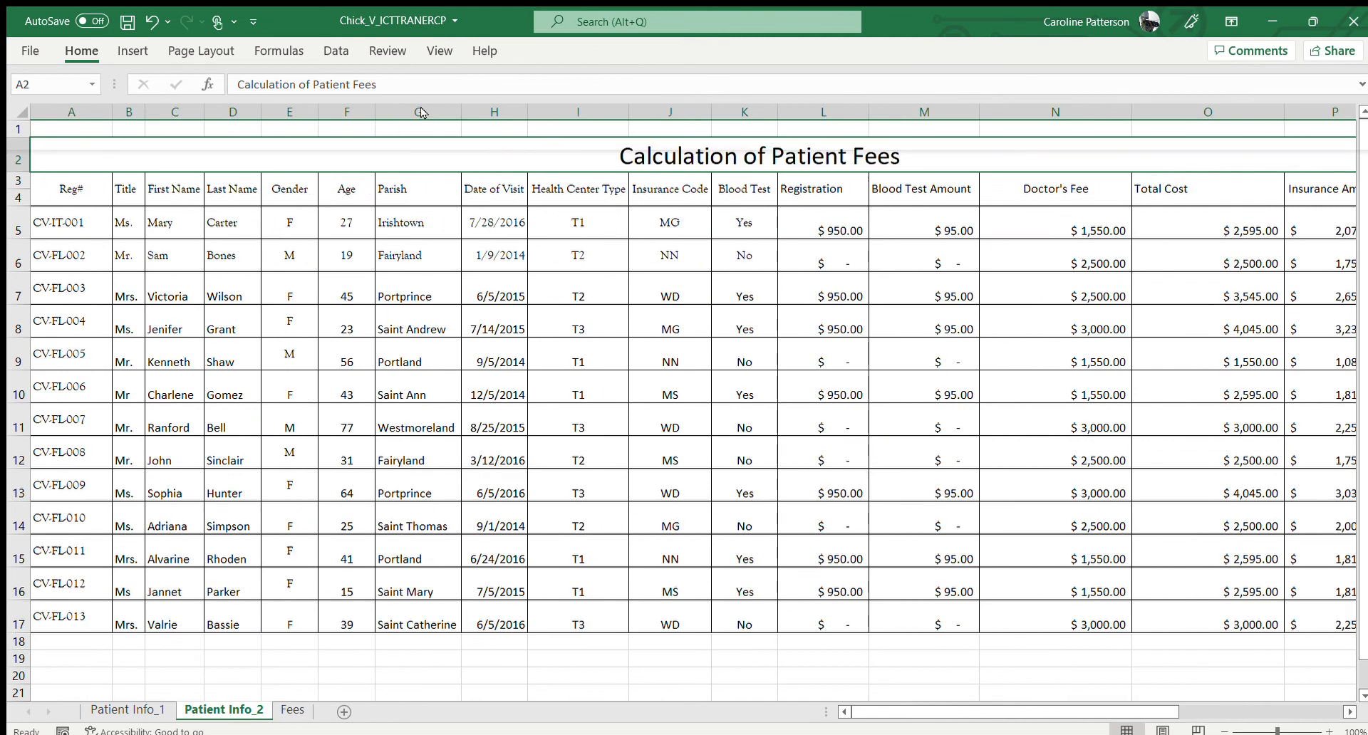
left_click(299, 112)
left_click(358, 154)
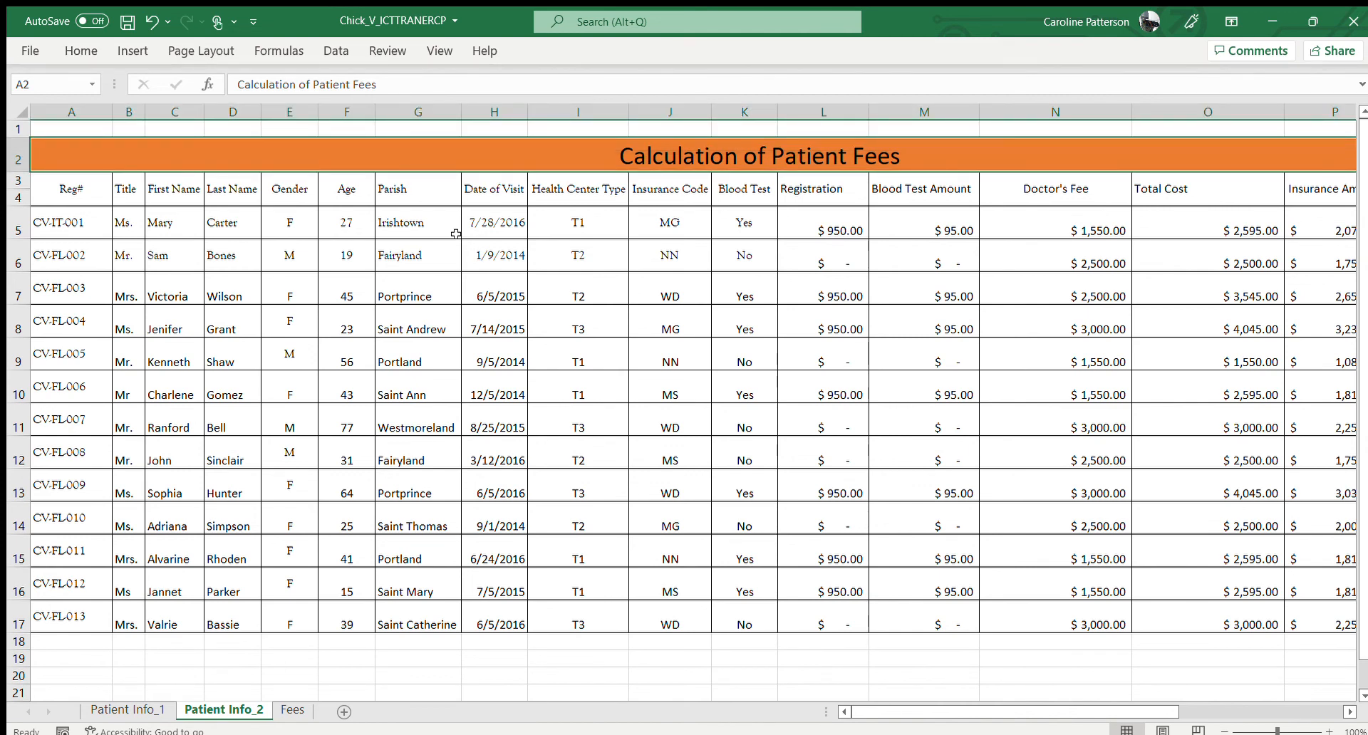
Enter the label Total in A18, directly below the last patient row
scroll(455, 234, "down", 2)
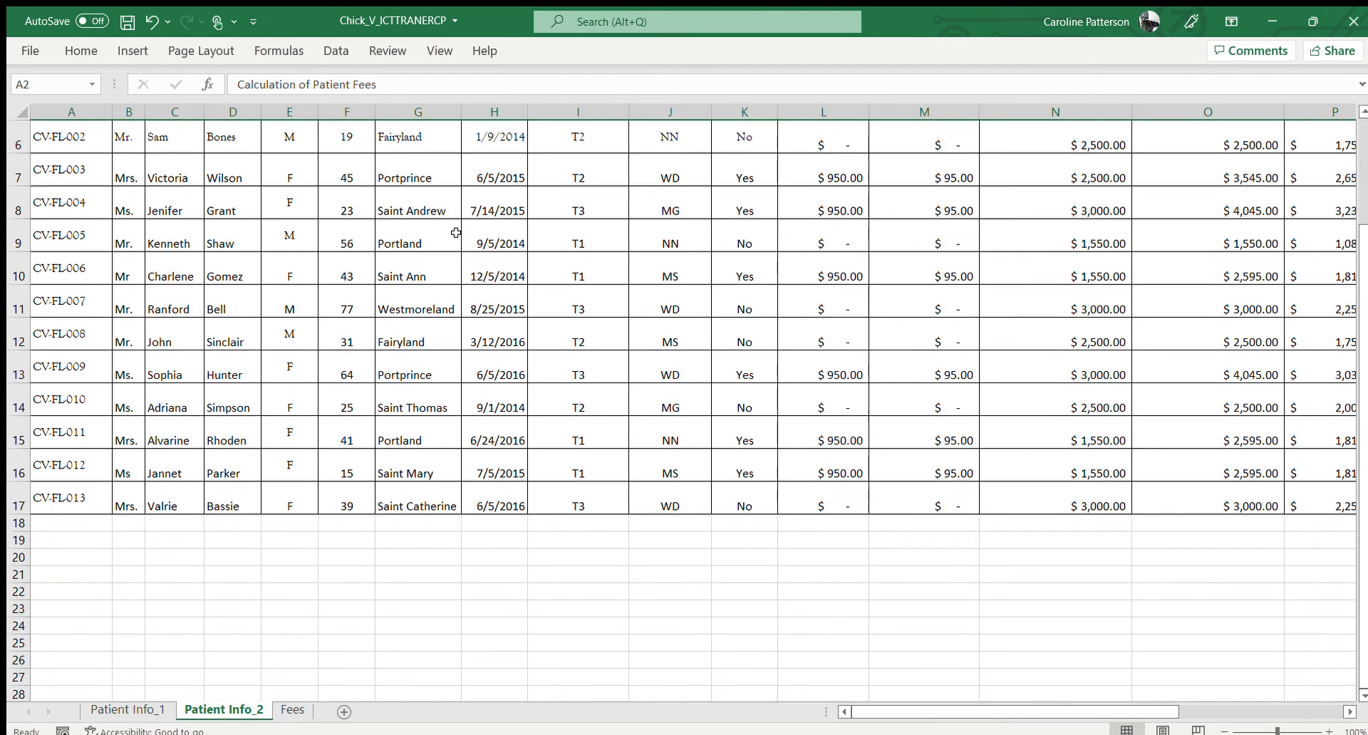
left_click(69, 520)
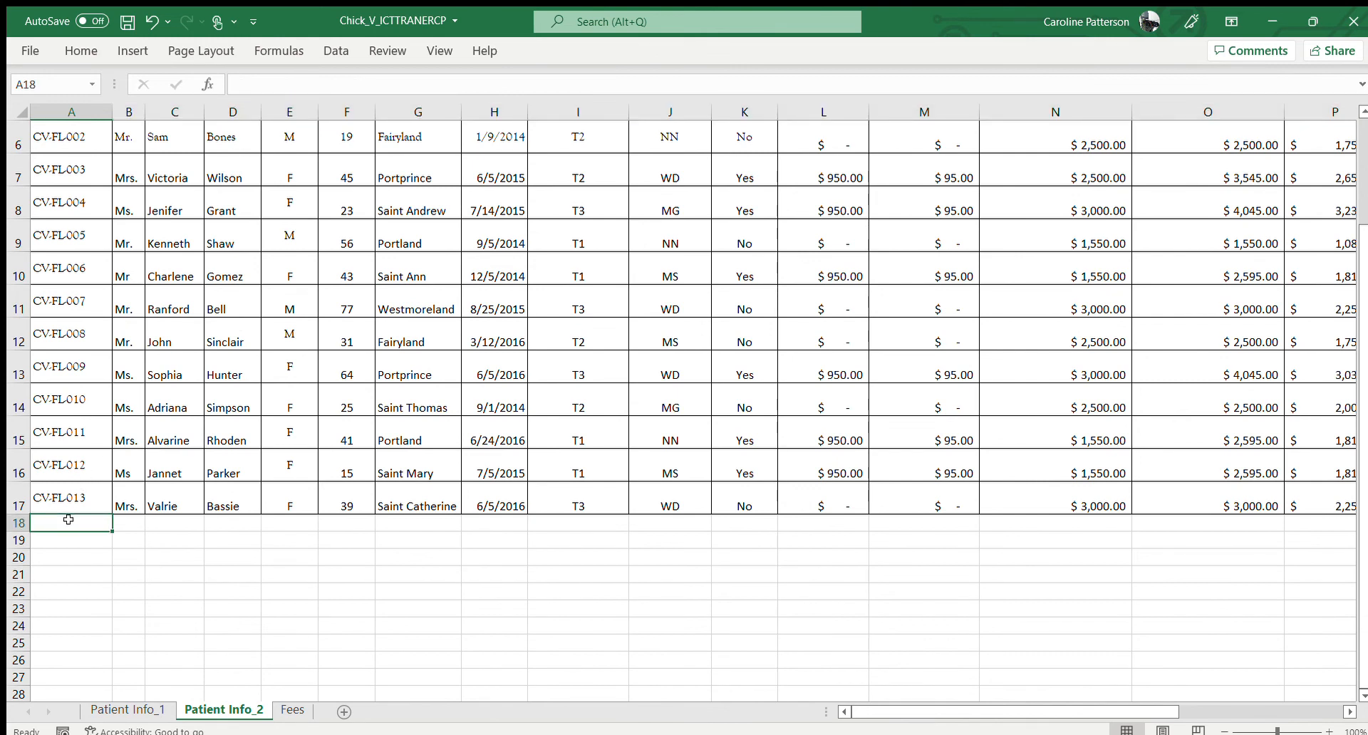
type("Tota")
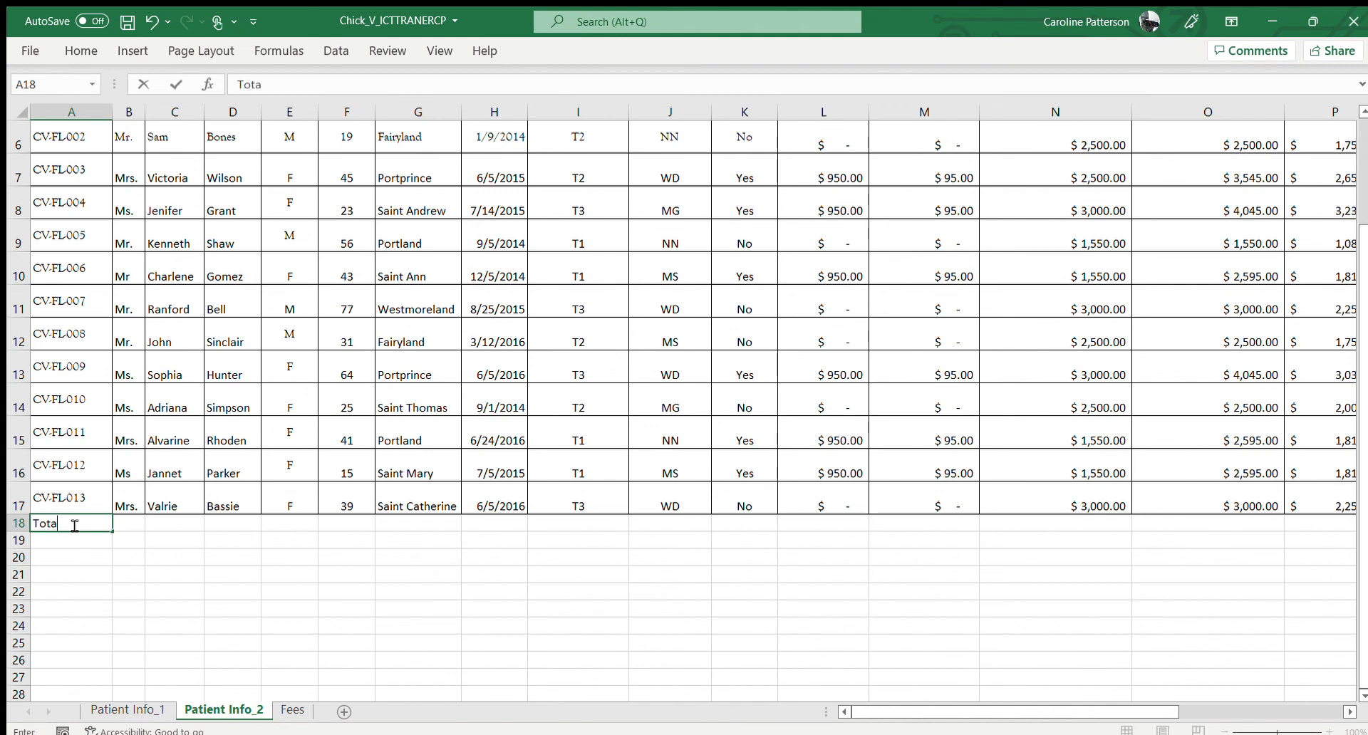
key("Tab")
key("Tab")
key("Tab")
key("Tab")
key("Tab")
key("Tab")
key("Tab")
key("Tab")
key("Tab")
key("Tab")
key("Tab")
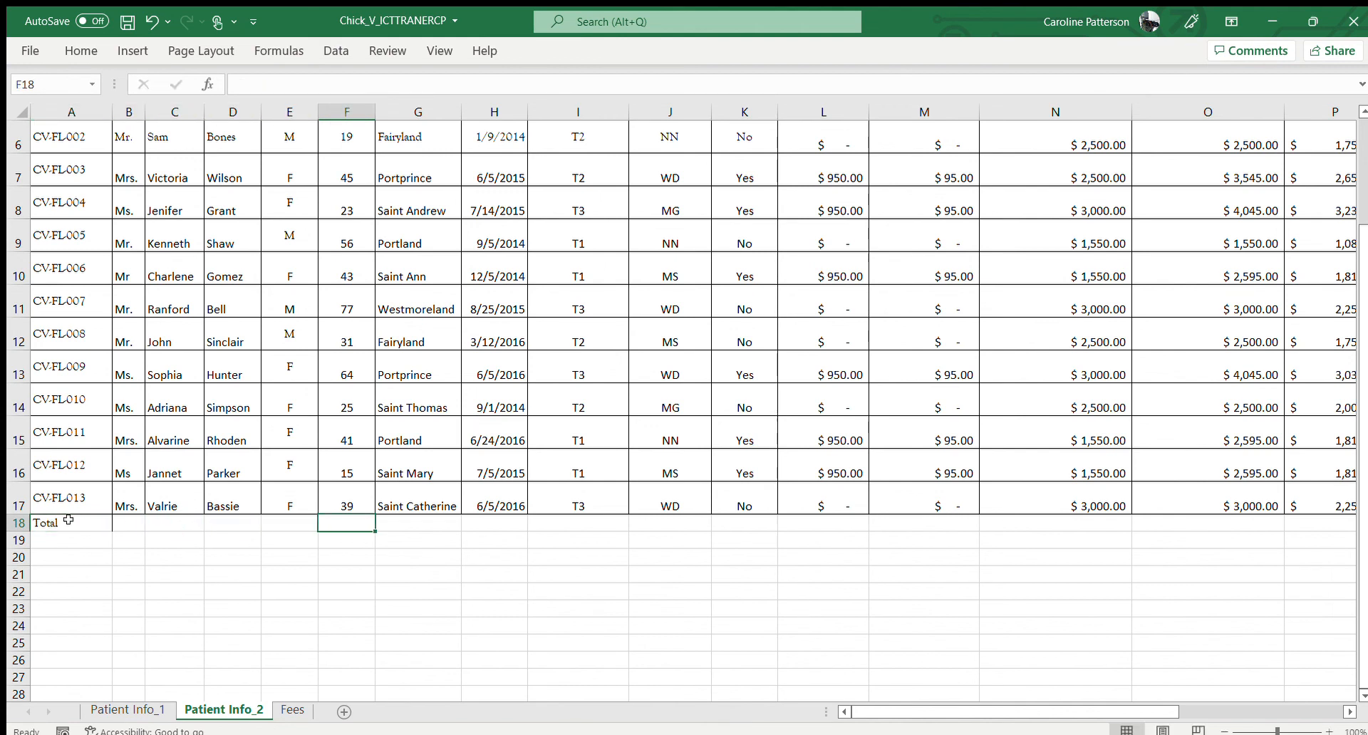
Total the Registration column in L18 with the formula =SUM(L5:L17)
key("Tab")
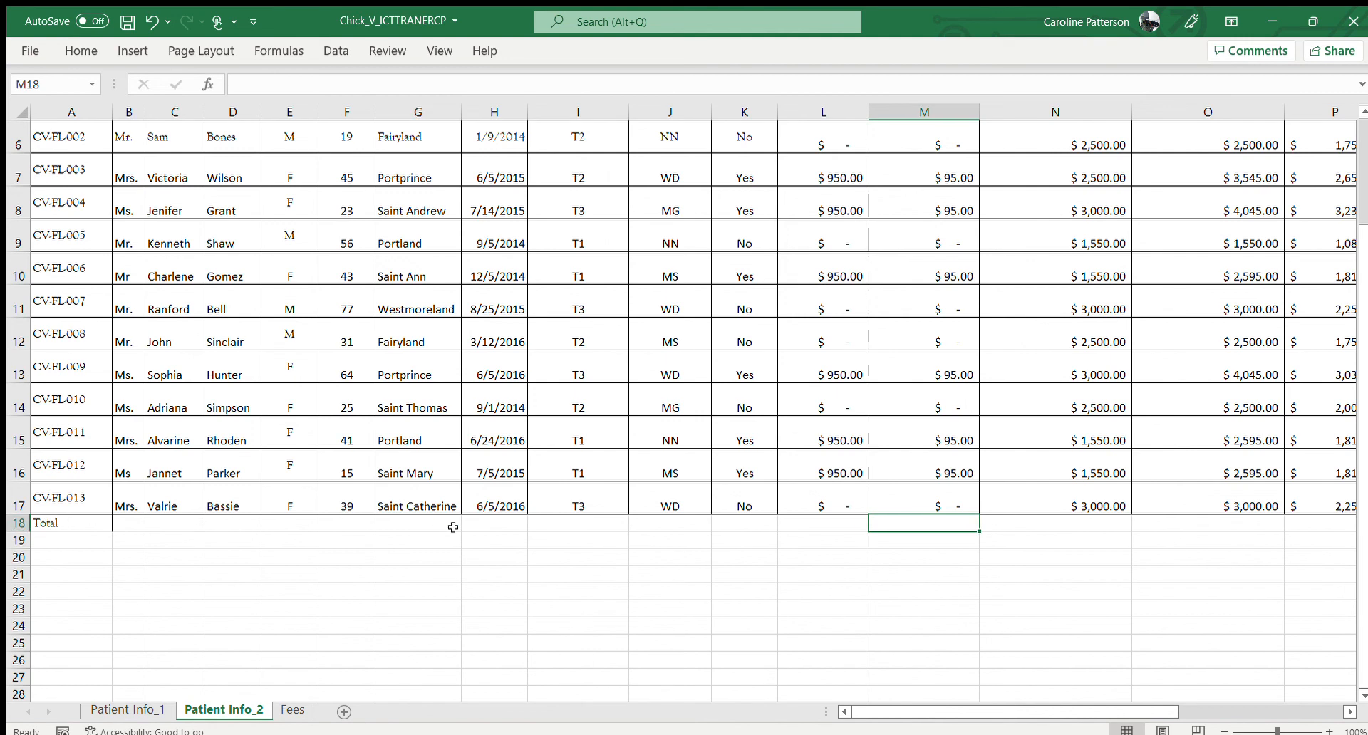
left_click(823, 526)
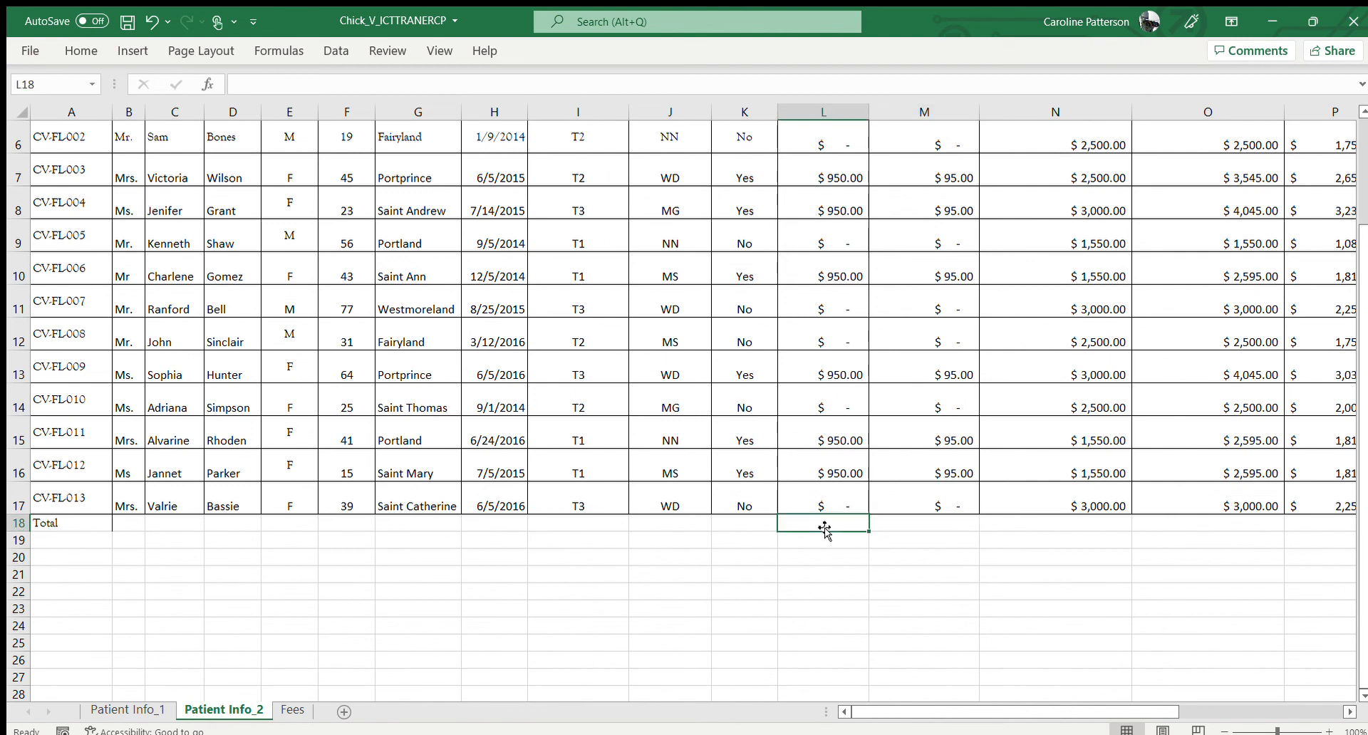
scroll(824, 528, "up", 2)
scroll(824, 529, "down", 1)
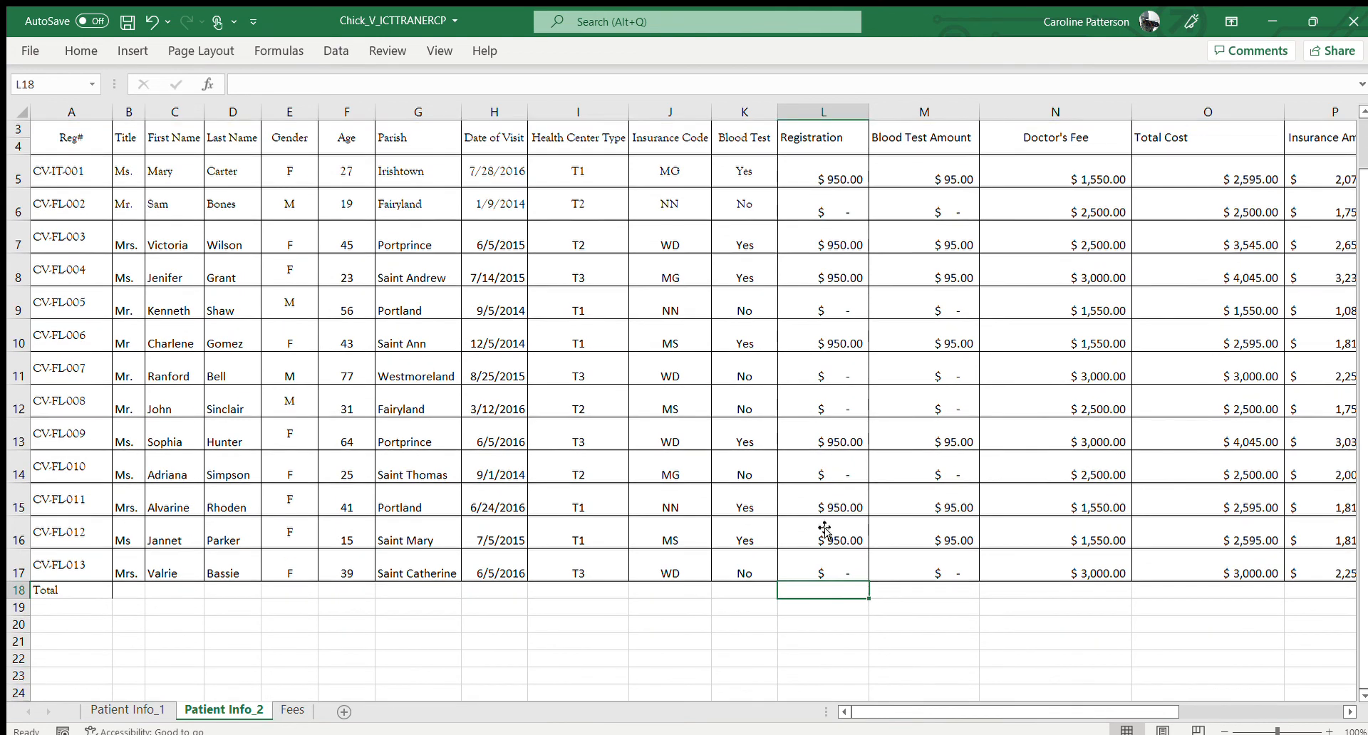
type("=")
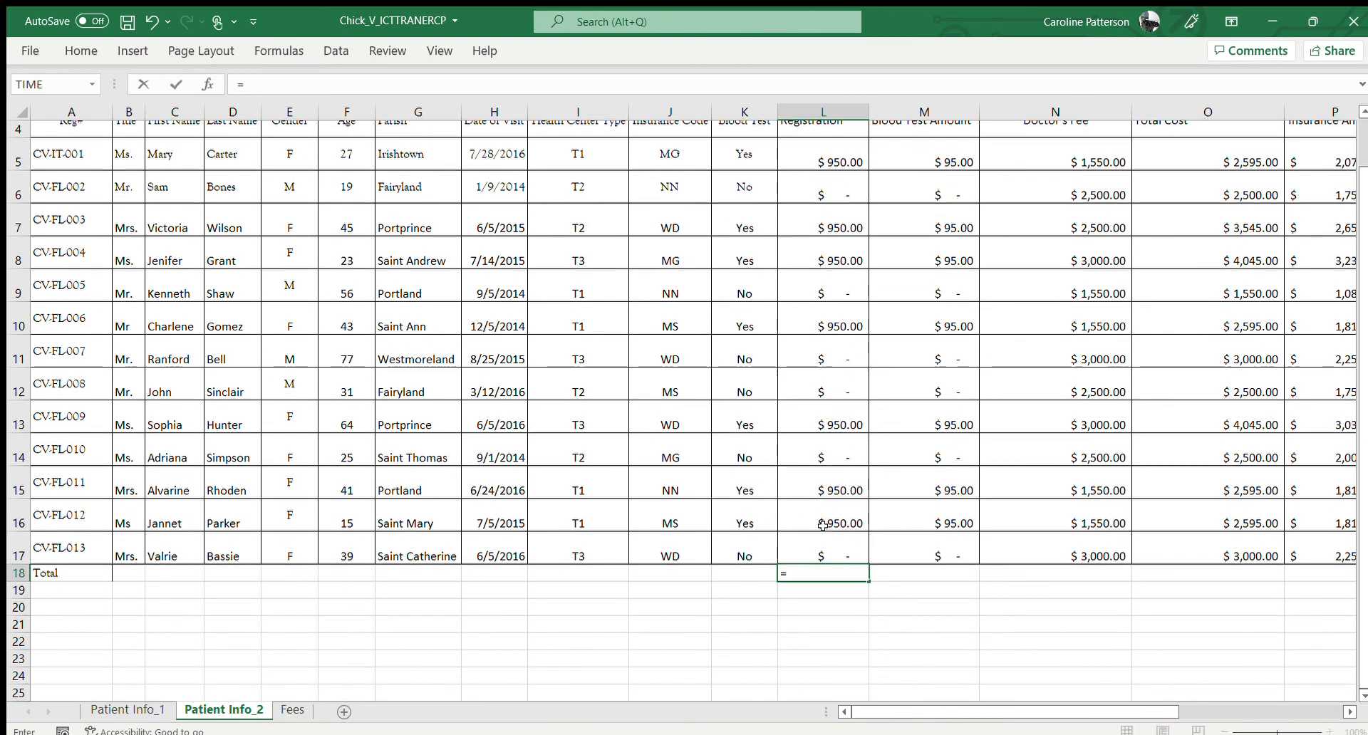
type("sum(")
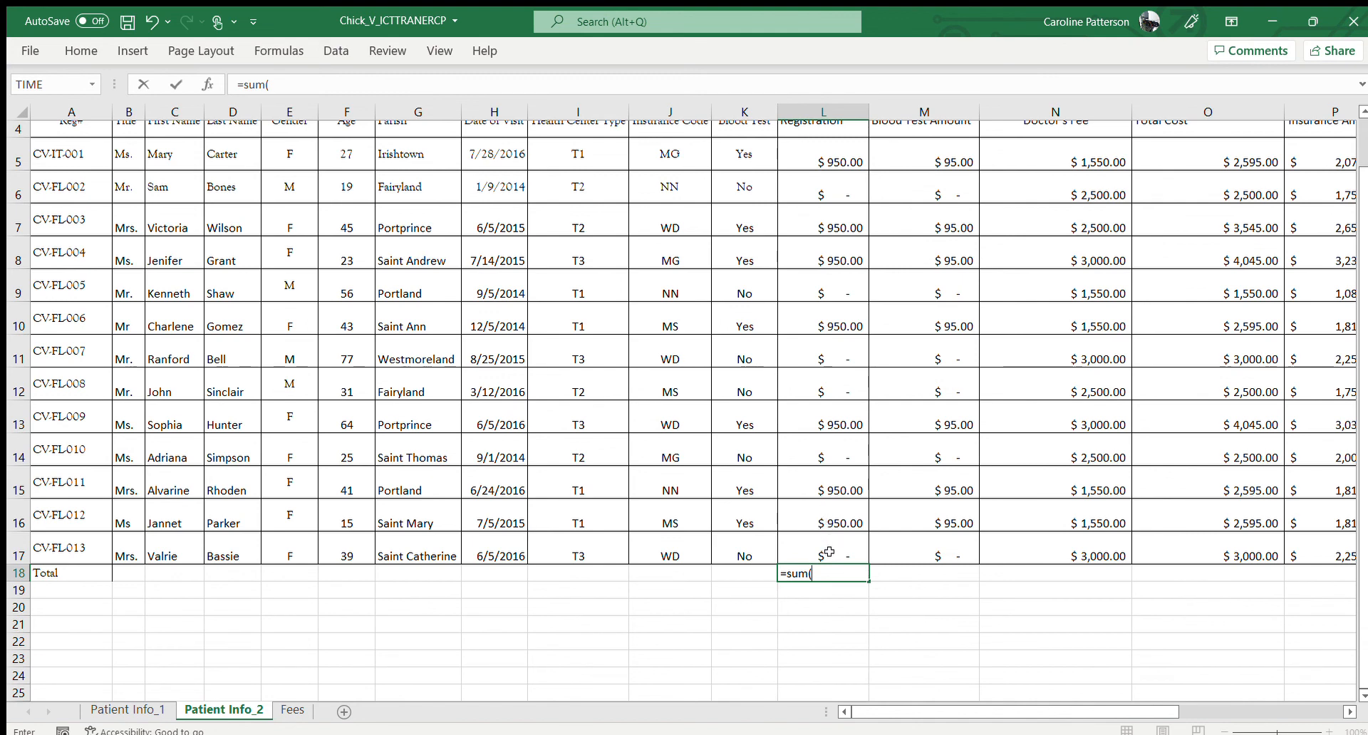
left_click_drag(828, 553, 809, 158)
key("Tab")
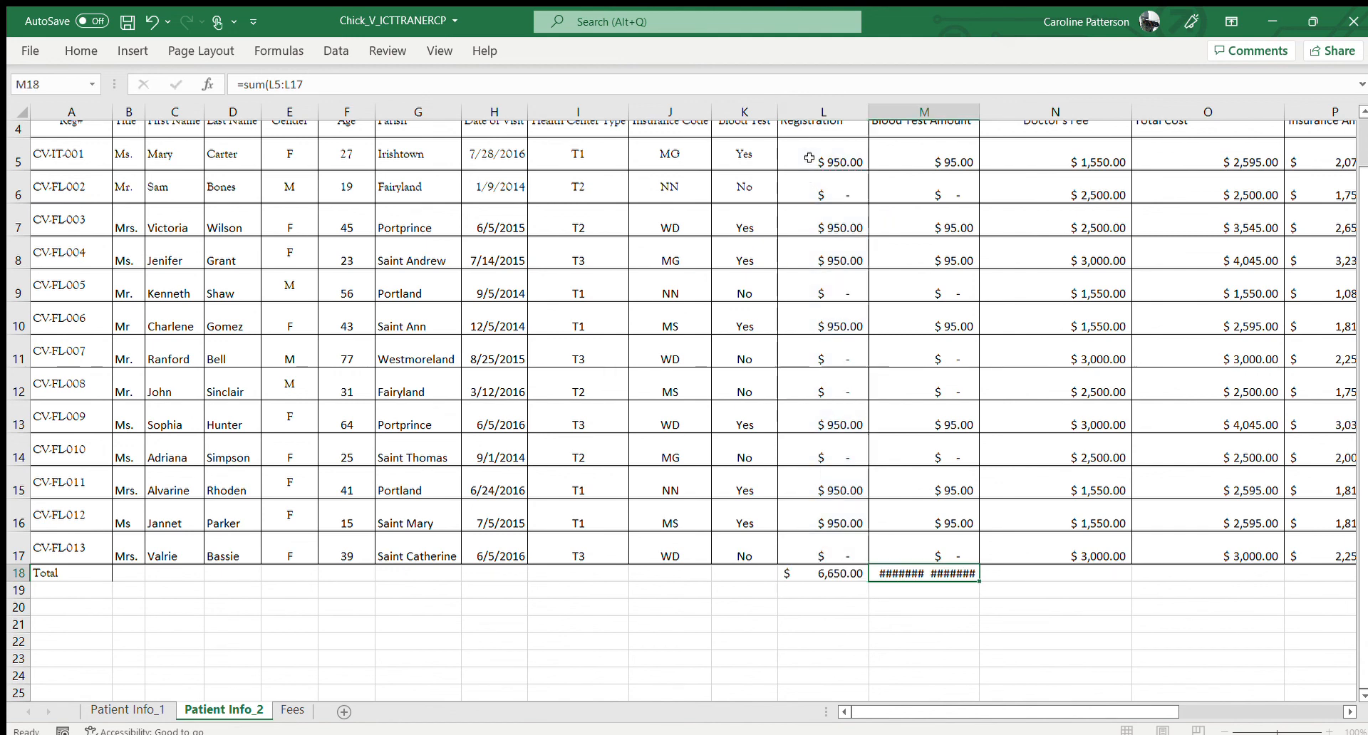
key("Return")
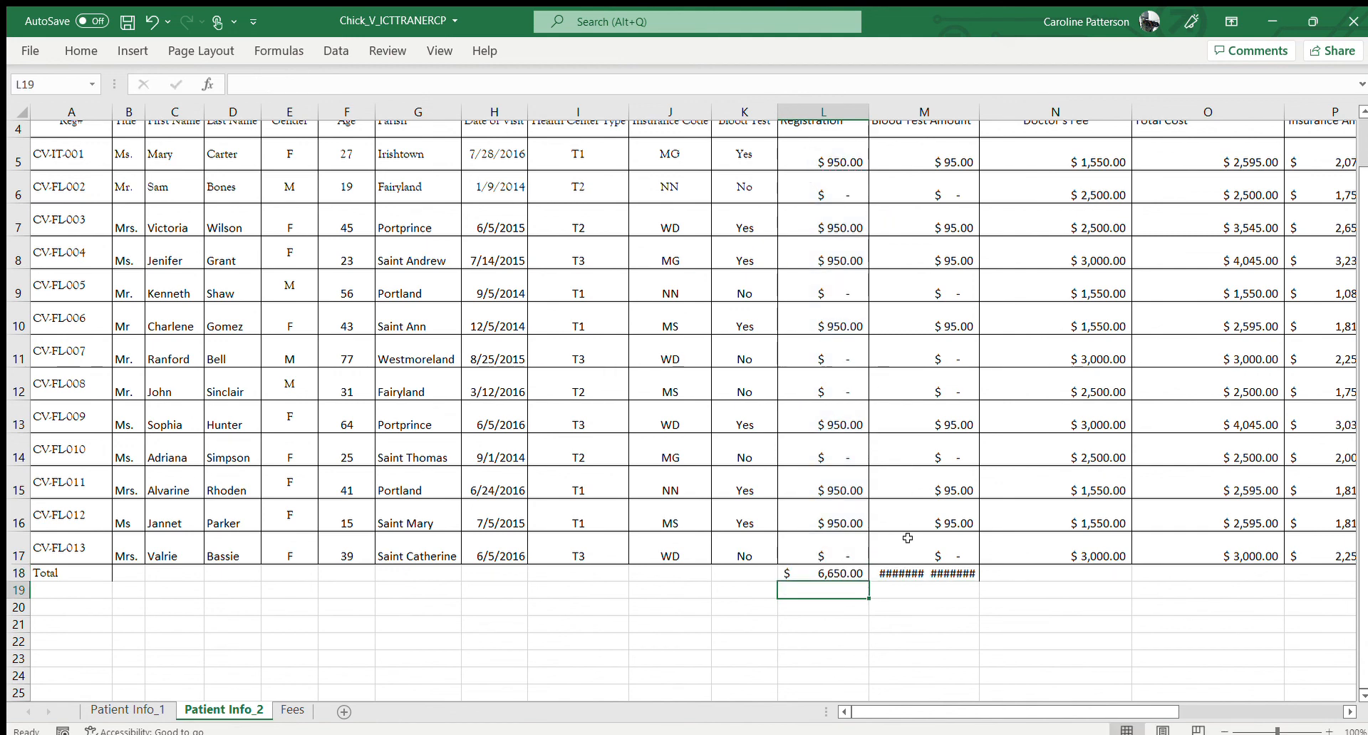
Copy the total formula from L18 across through Q18, overwriting the formula in M18
left_click(912, 574)
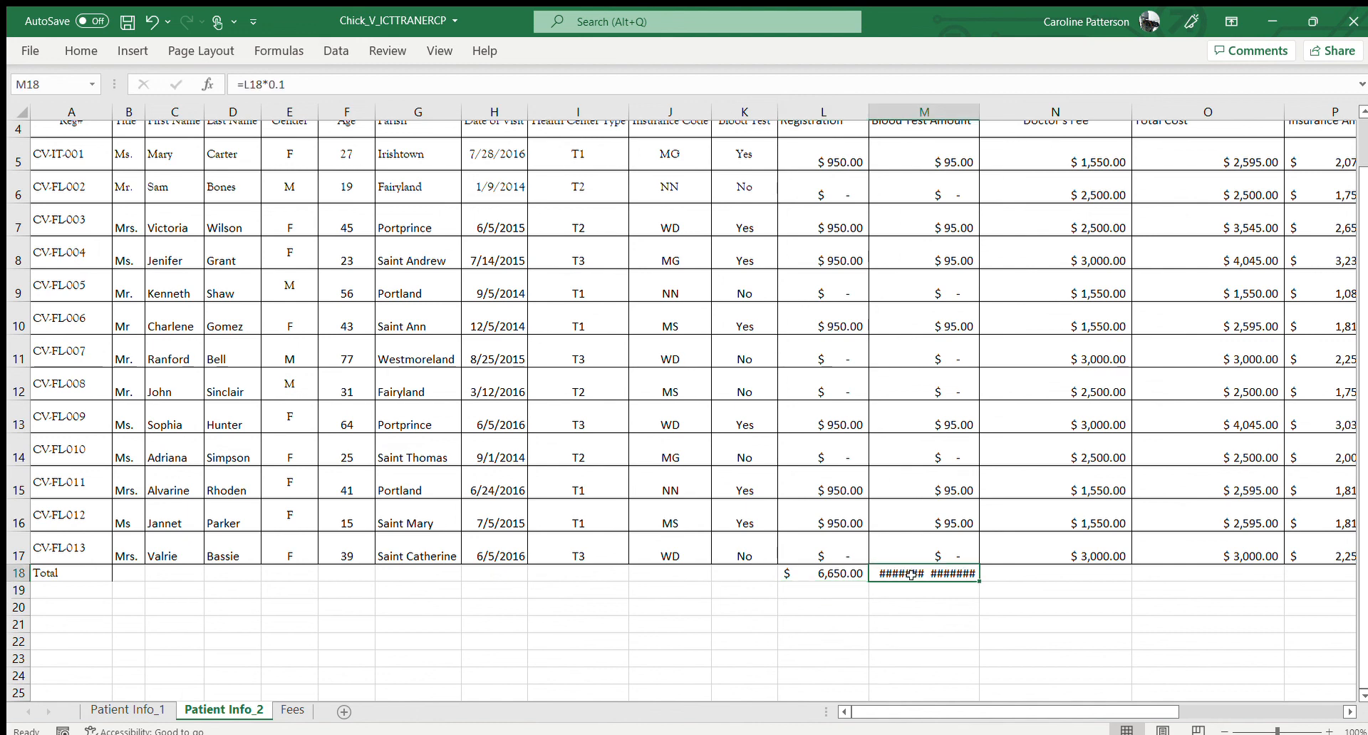
left_click(837, 577)
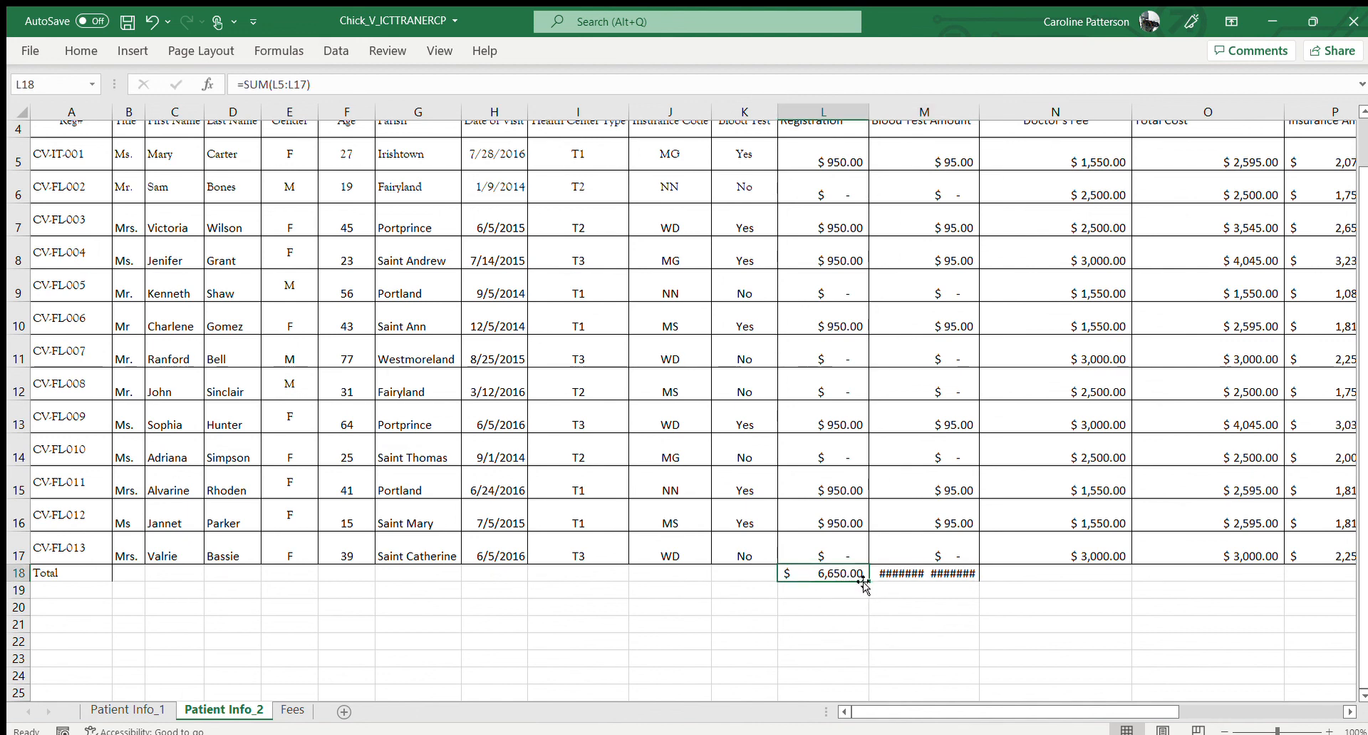
left_click_drag(865, 581, 1351, 568)
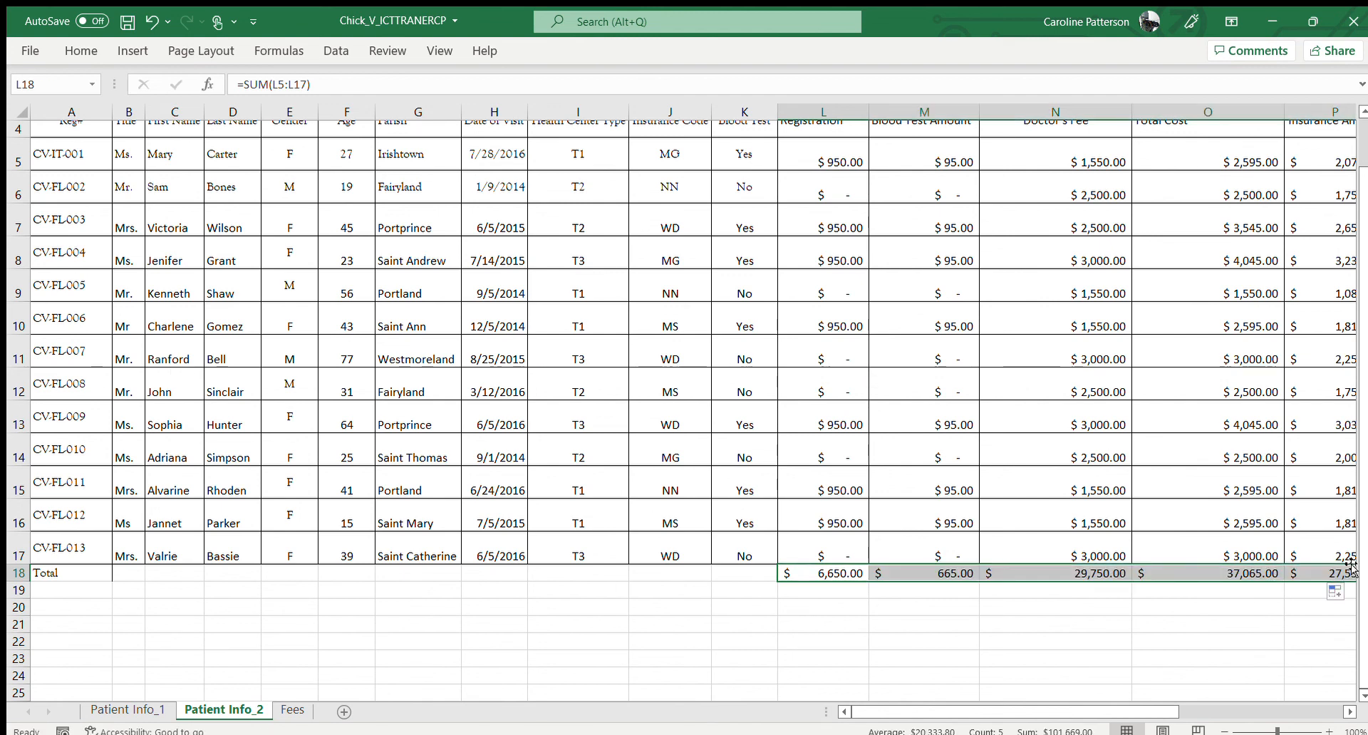
left_click(1346, 710)
left_click(1346, 710)
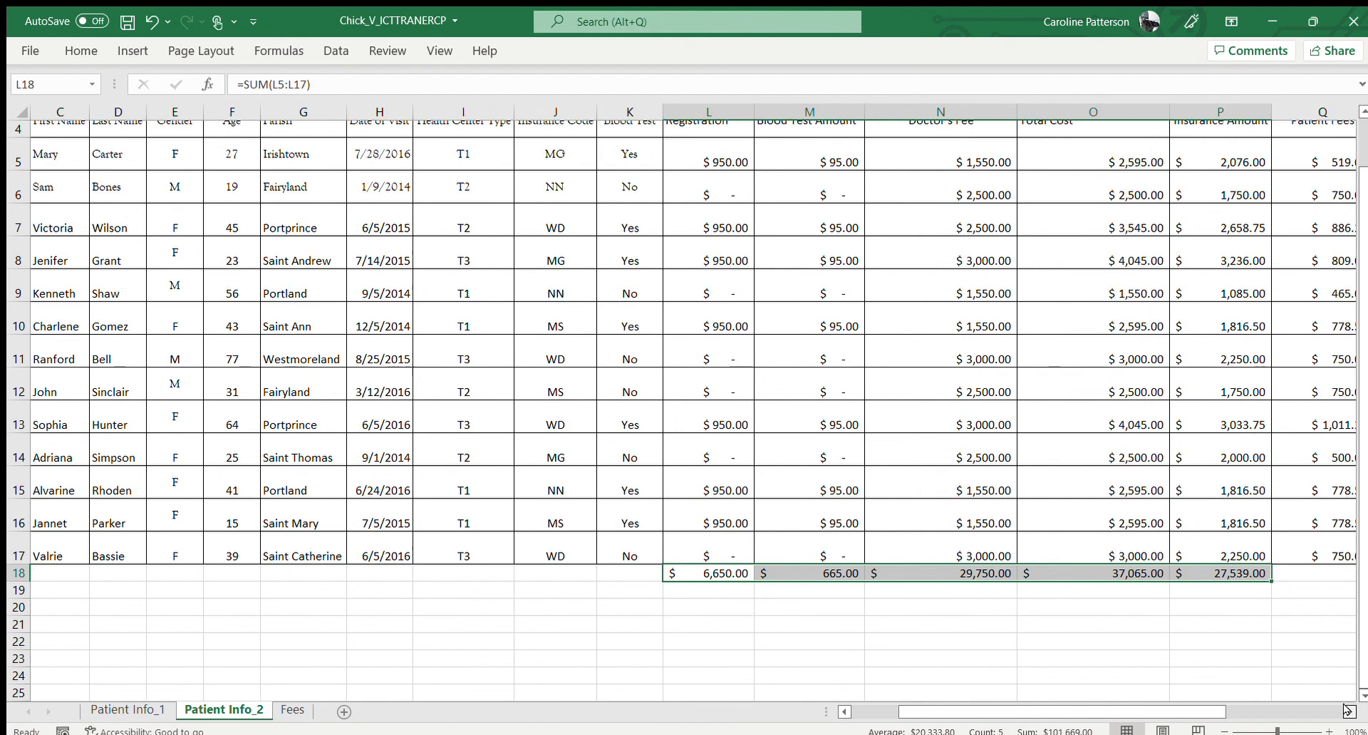
left_click(1347, 710)
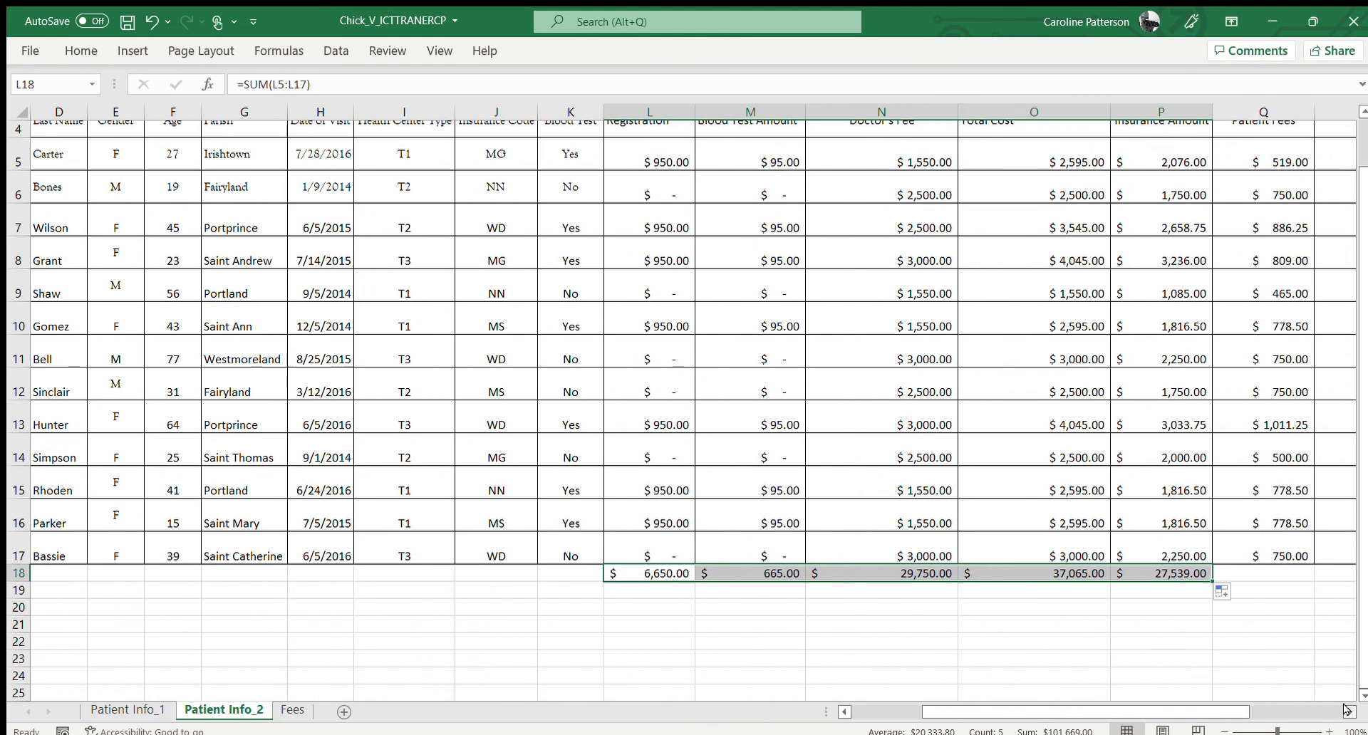
left_click(1184, 605)
left_click(1202, 573)
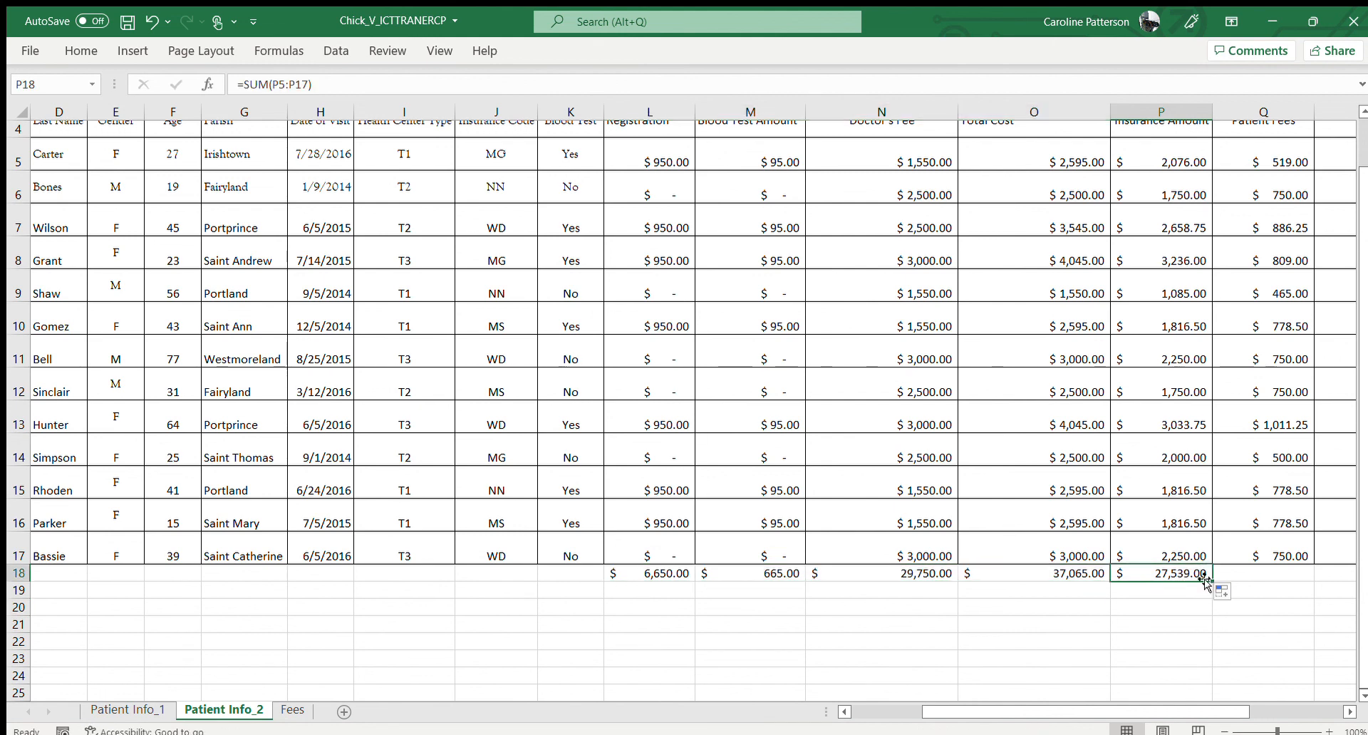
left_click_drag(1208, 582, 1280, 577)
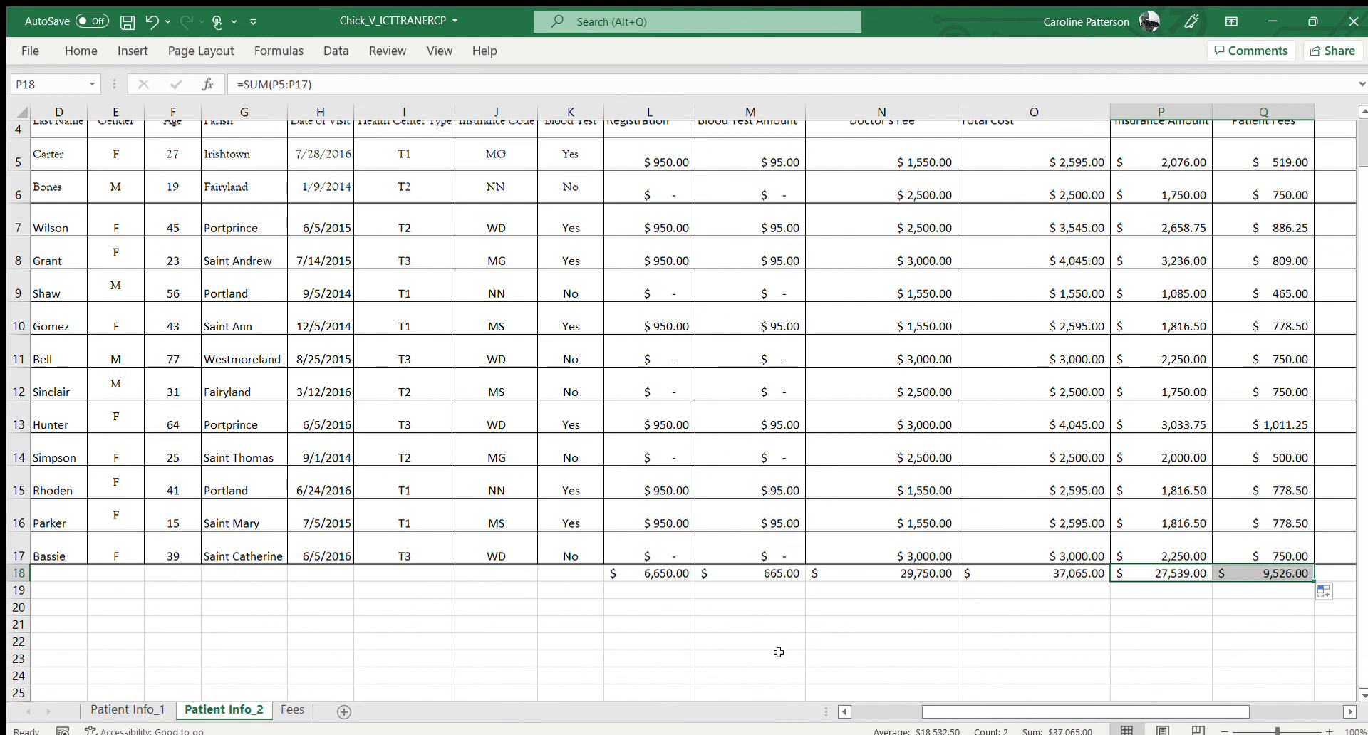
Add borders to the cells of the Total row, A18:Q18
left_click_drag(943, 710, 859, 712)
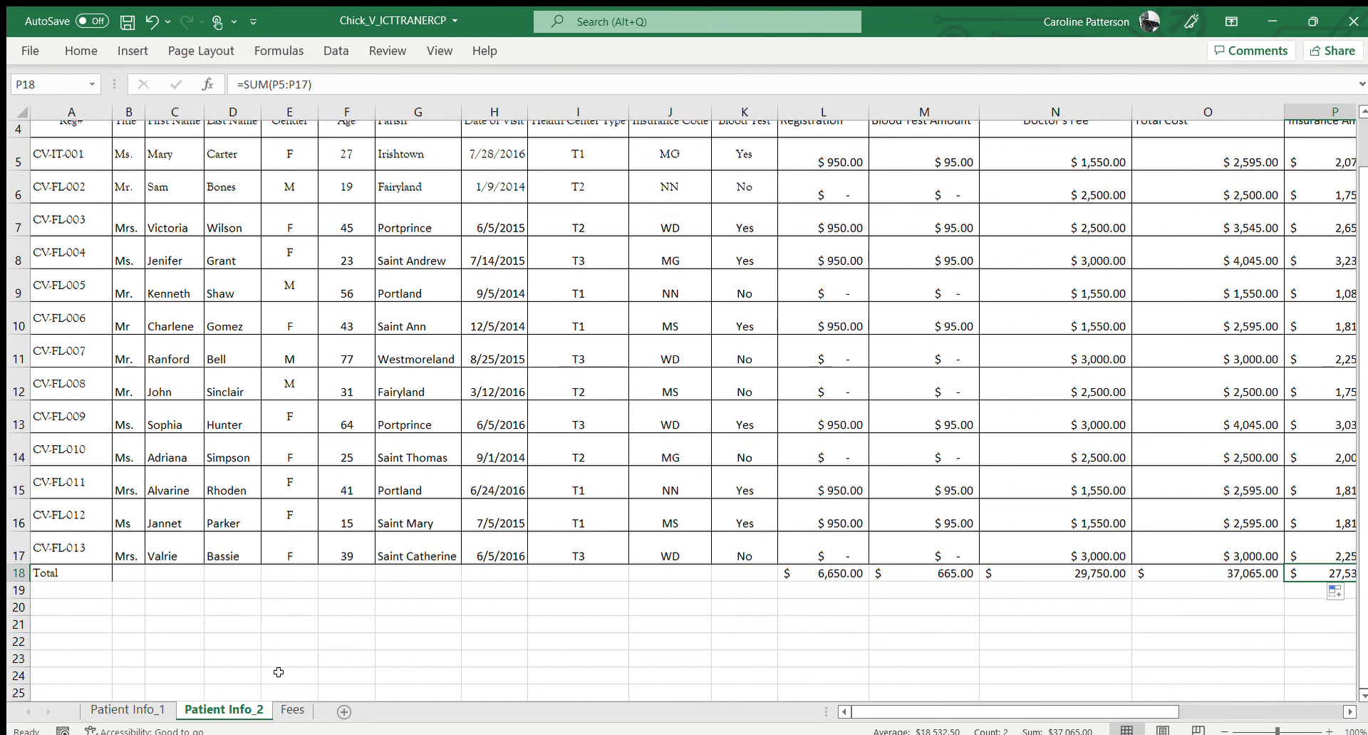
left_click(41, 575)
left_click_drag(56, 574, 1251, 573)
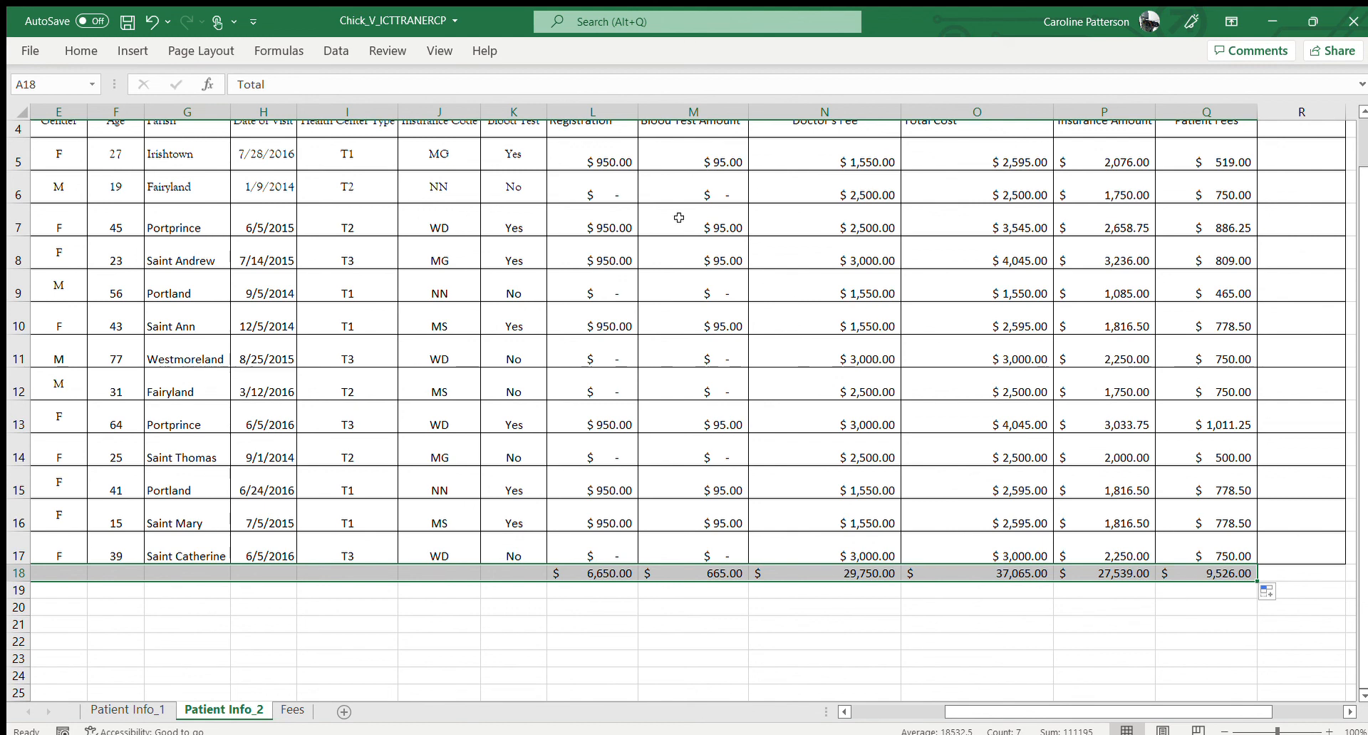
left_click(84, 51)
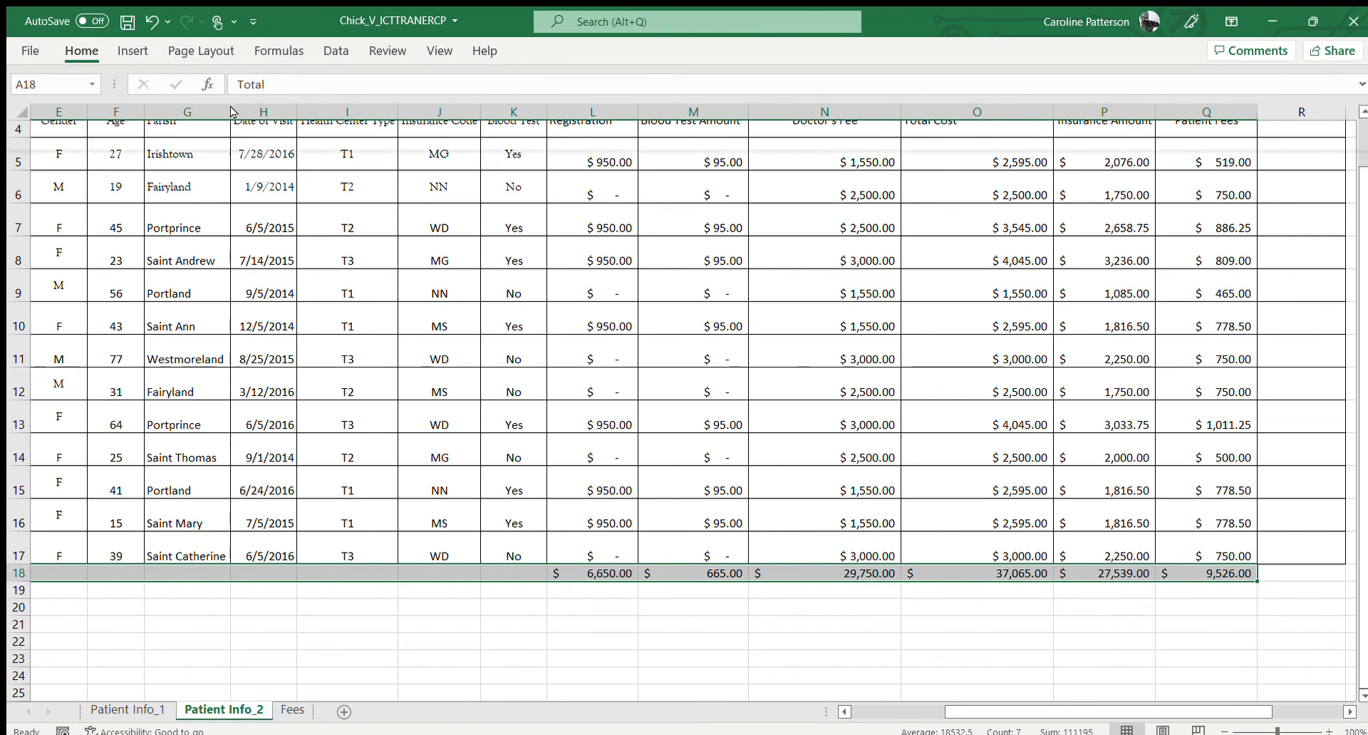
scroll(248, 111, "left", 3)
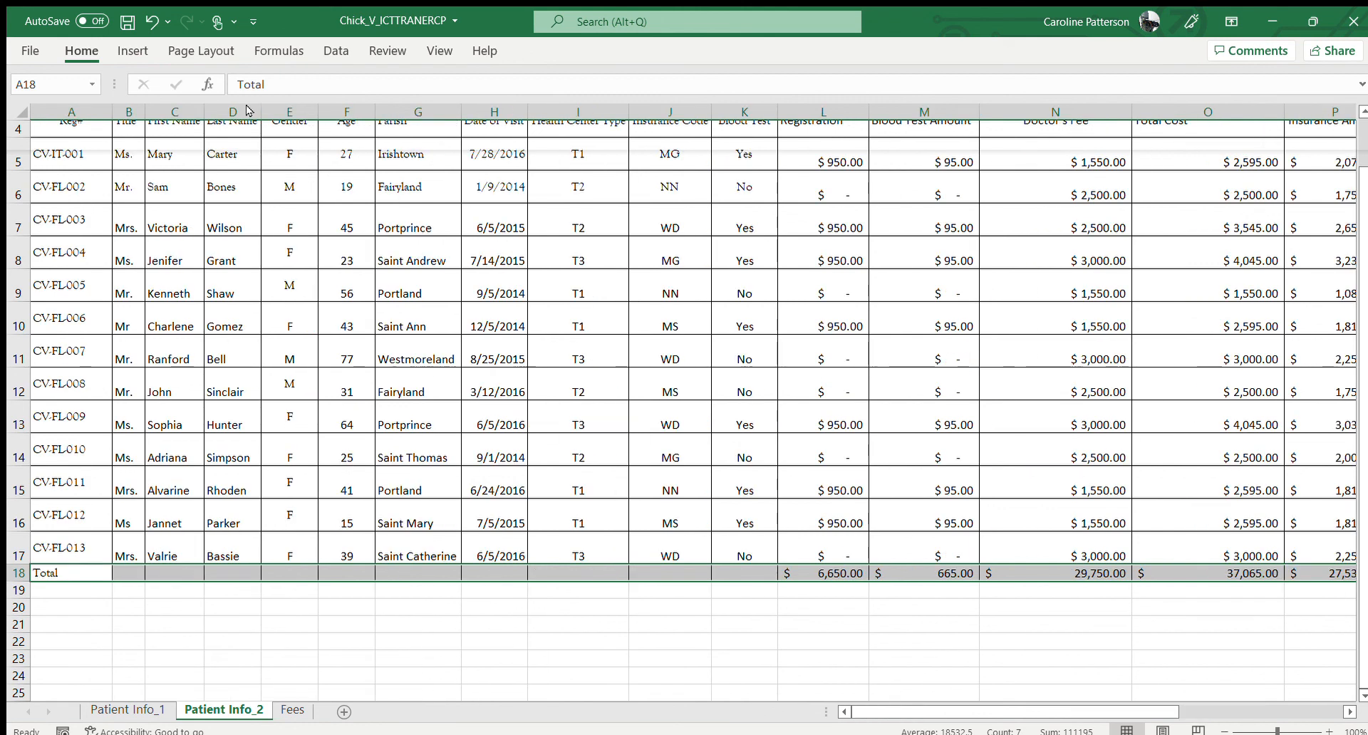